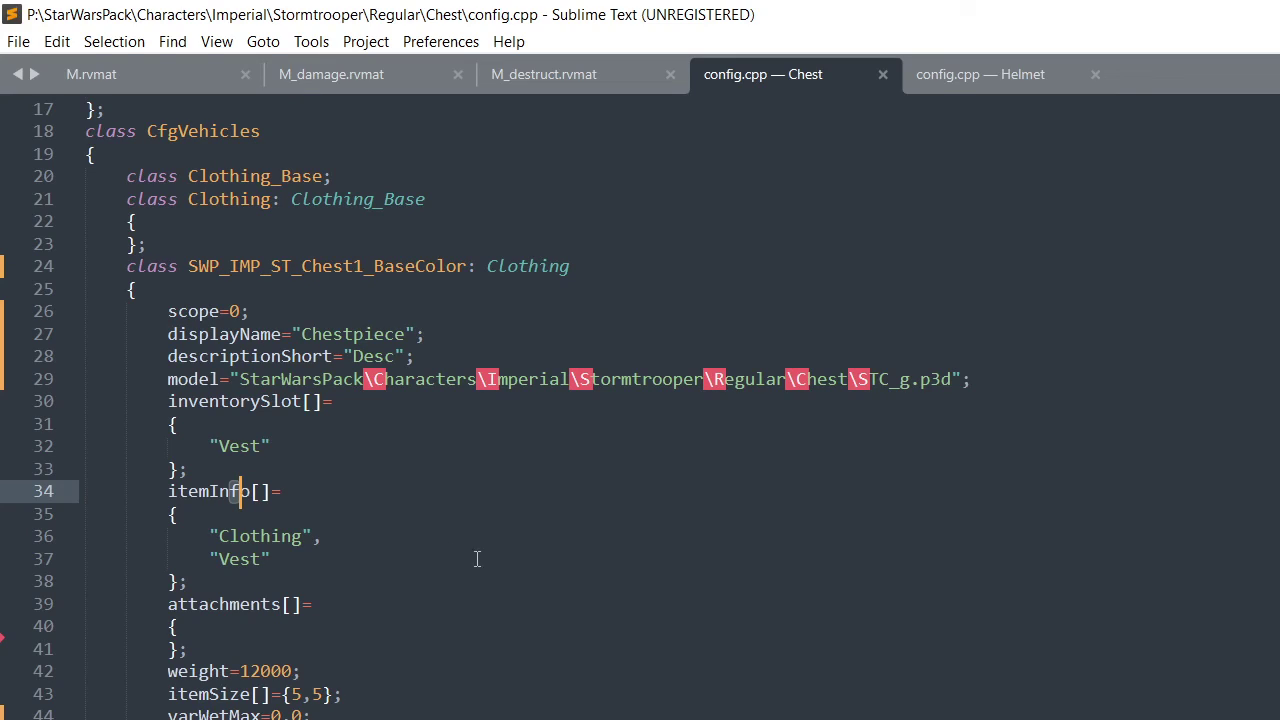
# Switch to Object Builder, rotate the chest mesh 90 degrees in the left view and move it onto the ground axis
pyautogui.click(483, 550)
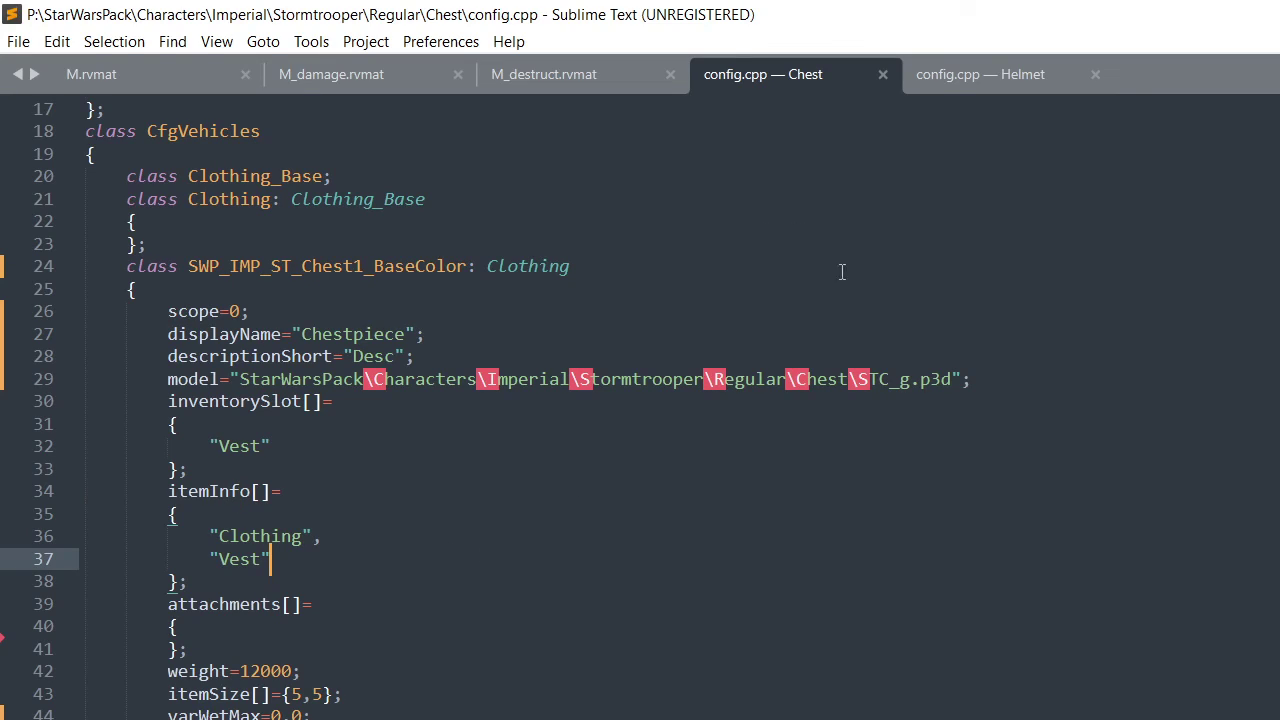
pyautogui.hotkey('alt', 'Tab')
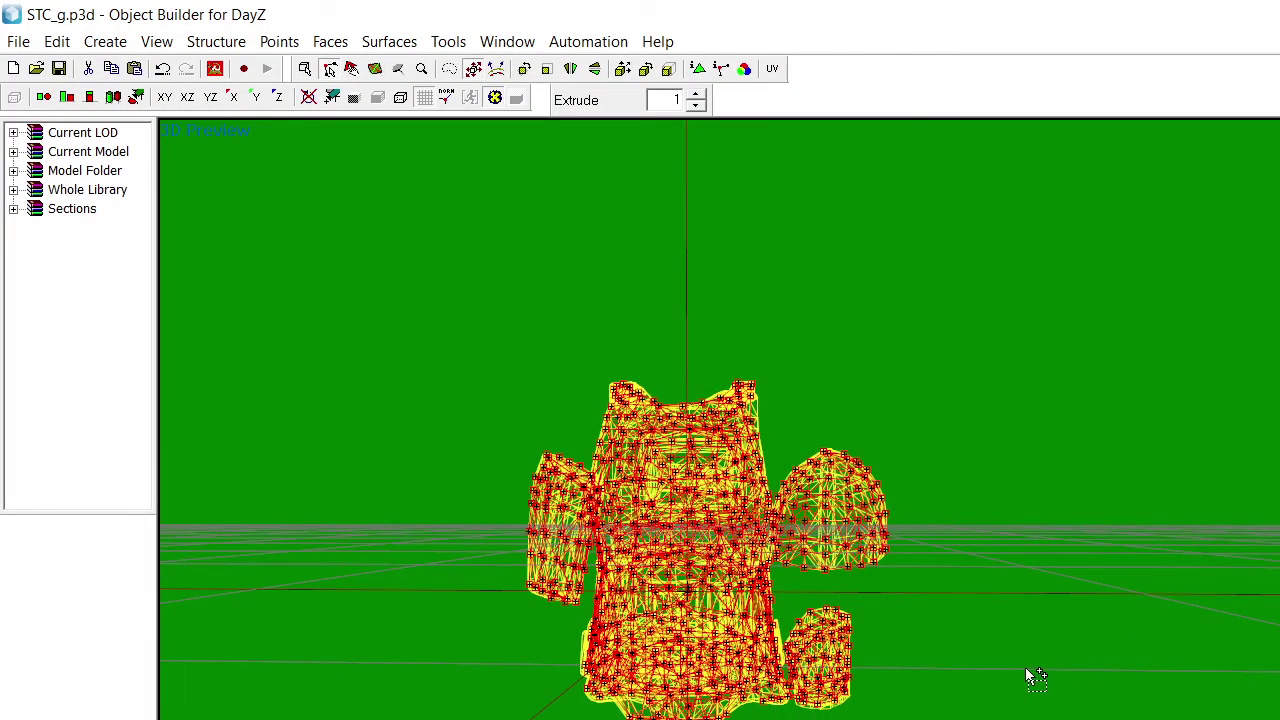
pyautogui.click(90, 100)
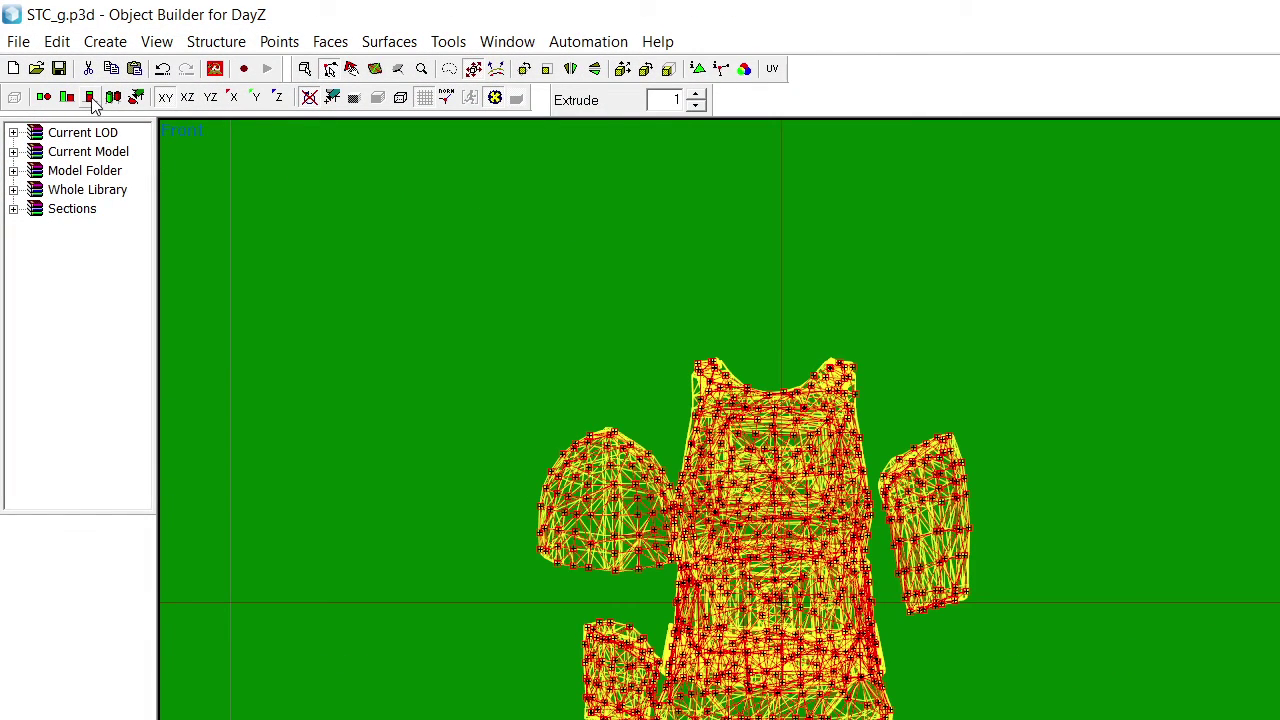
pyautogui.click(68, 98)
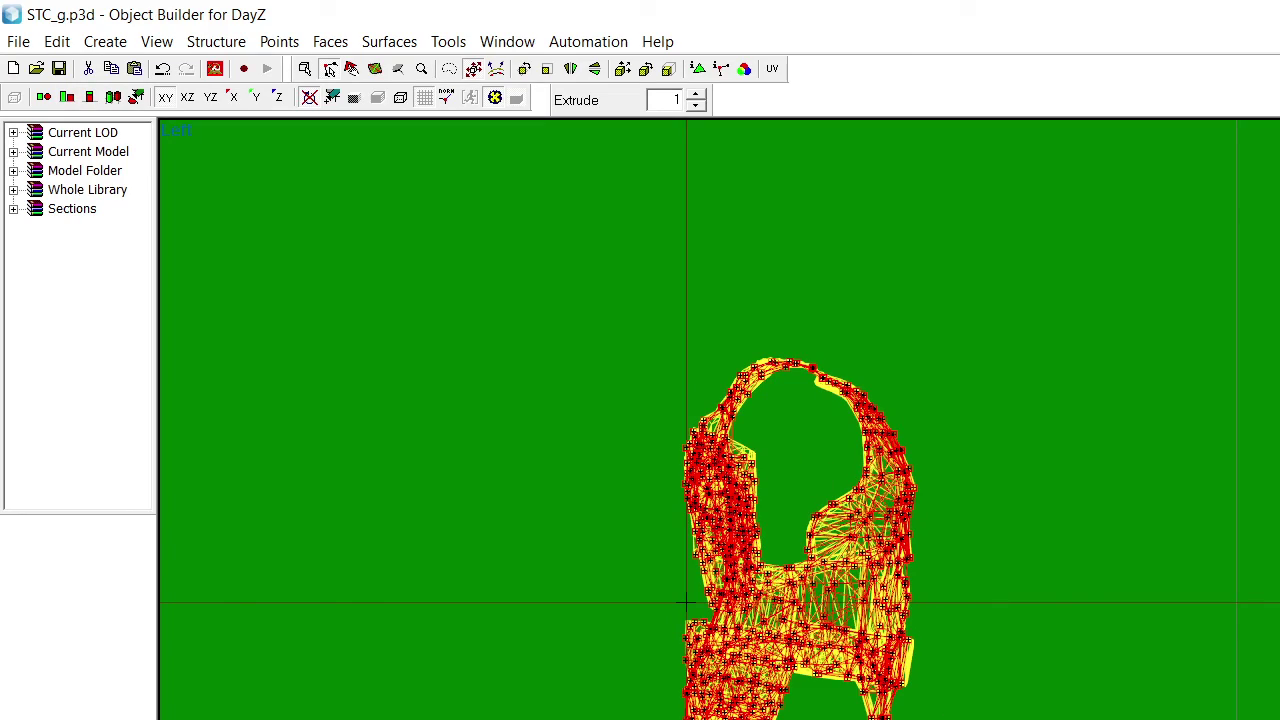
pyautogui.keyDown('shift'); pyautogui.moveTo(1150, 715); pyautogui.dragTo(1136, 286, button='right'); pyautogui.keyUp('shift')
pyautogui.hotkey('ctrl', 'z')
pyautogui.click(622, 68)
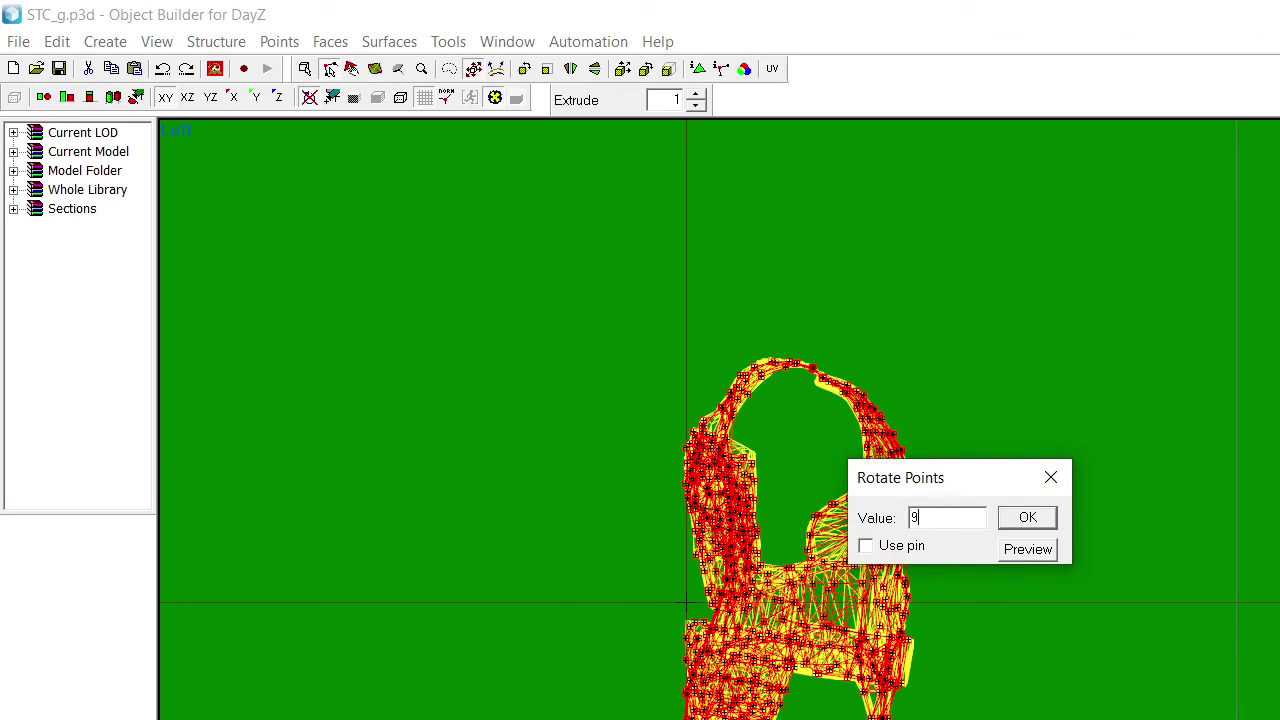
pyautogui.press('Return')
pyautogui.keyDown('shift'); pyautogui.moveTo(953, 486); pyautogui.dragTo(851, 423); pyautogui.keyUp('shift')
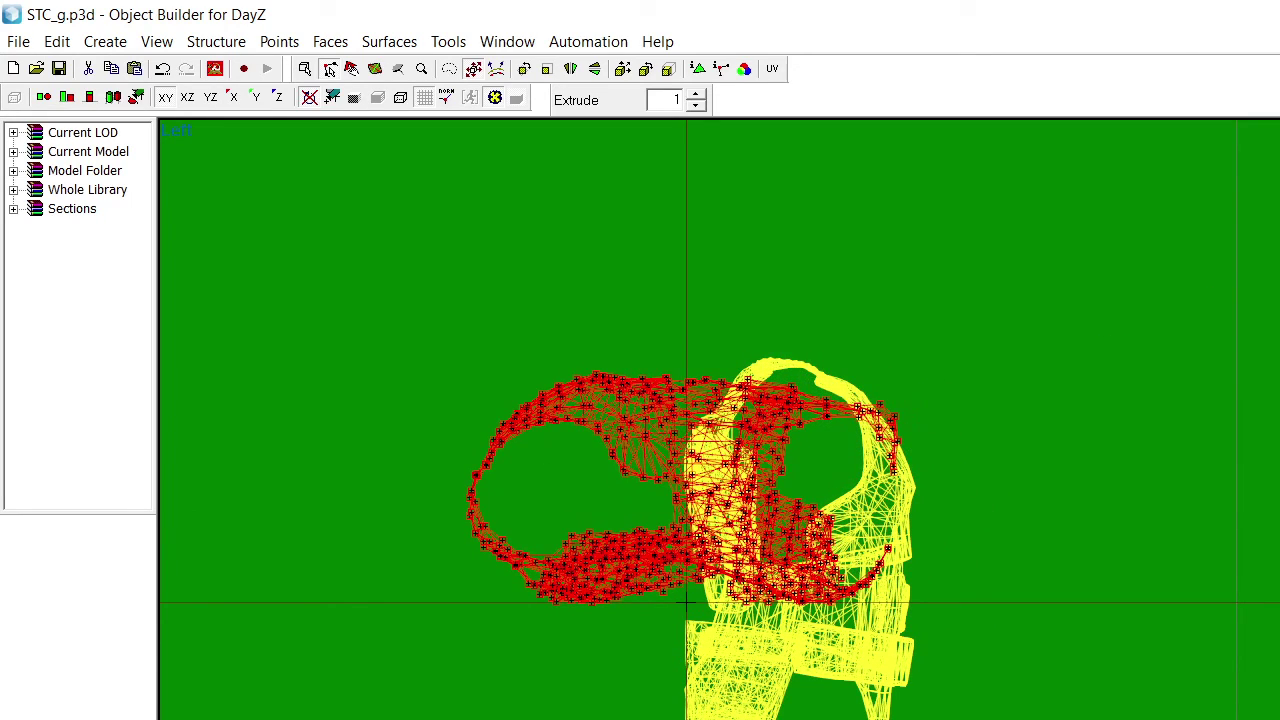
# Rotate the whole mesh of the second LOD 90 degrees and move it so it rests on the ground axis
pyautogui.hotkey('ctrl', 'z')
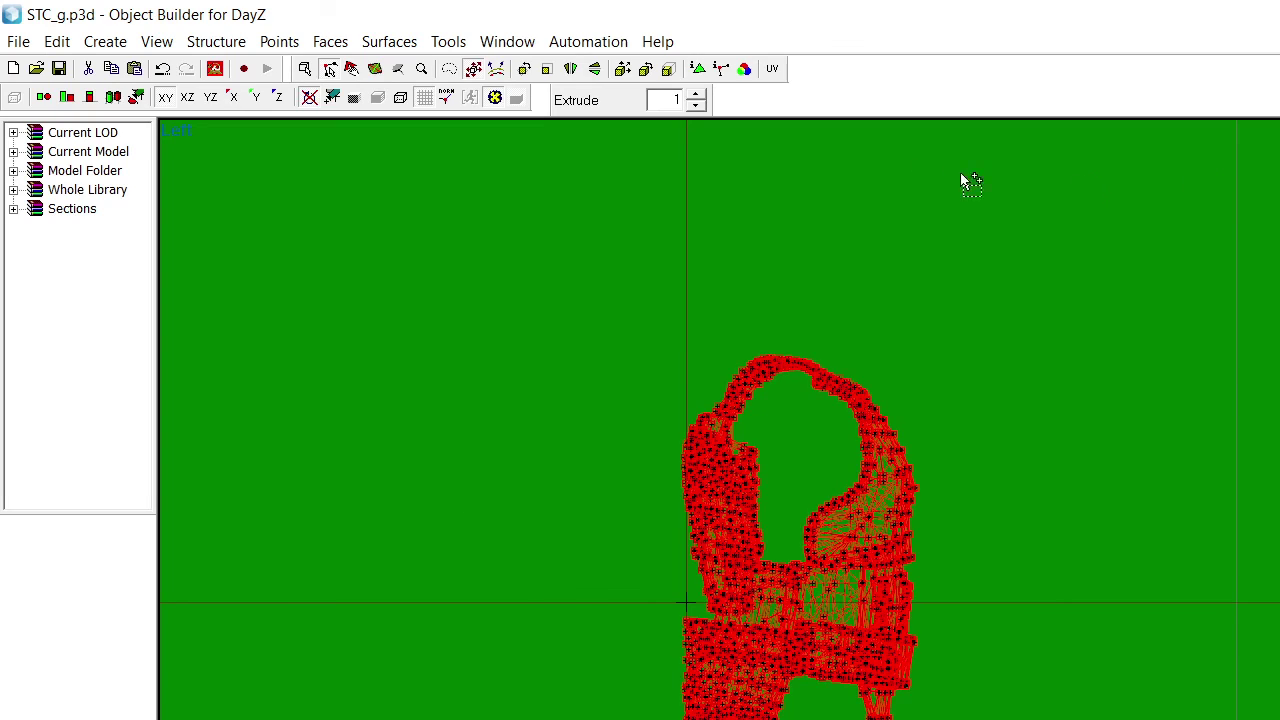
pyautogui.click(527, 70)
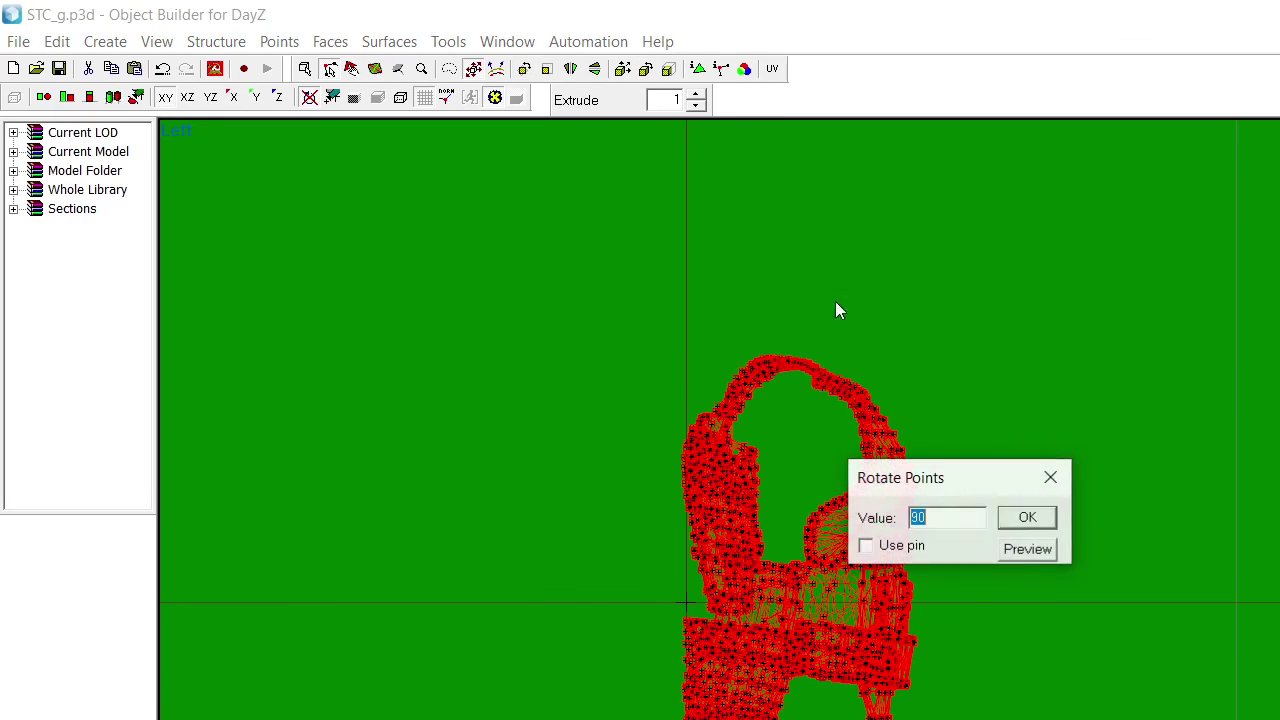
pyautogui.click(1031, 523)
pyautogui.moveTo(1011, 491); pyautogui.dragTo(901, 398)
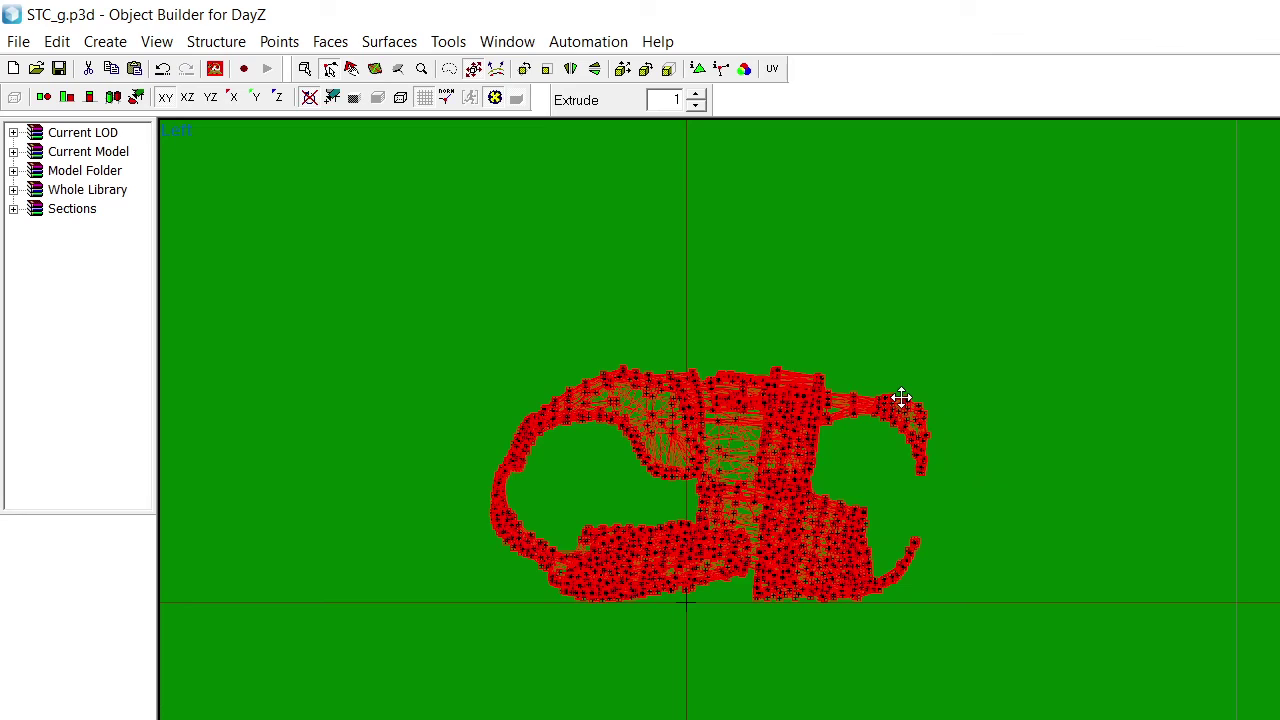
# Rotate the third LOD's mesh 90 degrees and line it up with the already rotated chest mesh
pyautogui.hotkey('ctrl', 'y')
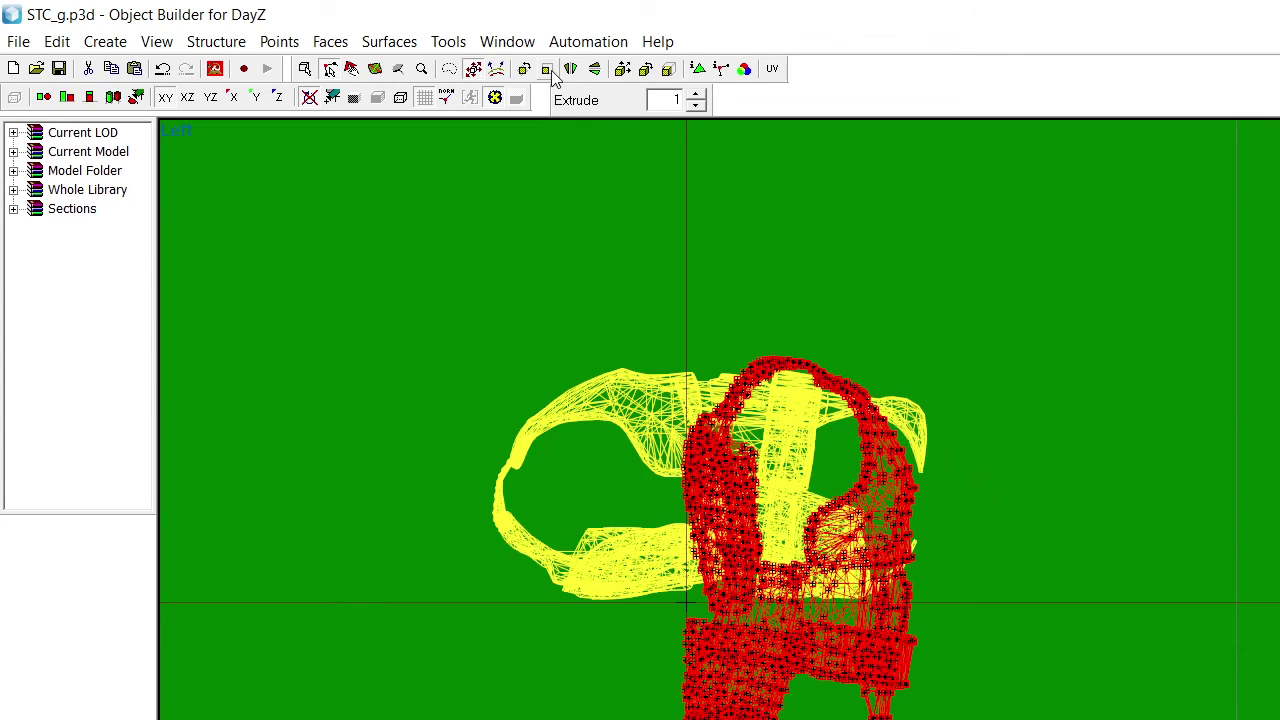
pyautogui.click(548, 70)
pyautogui.click(1031, 523)
pyautogui.moveTo(1020, 472); pyautogui.dragTo(908, 374)
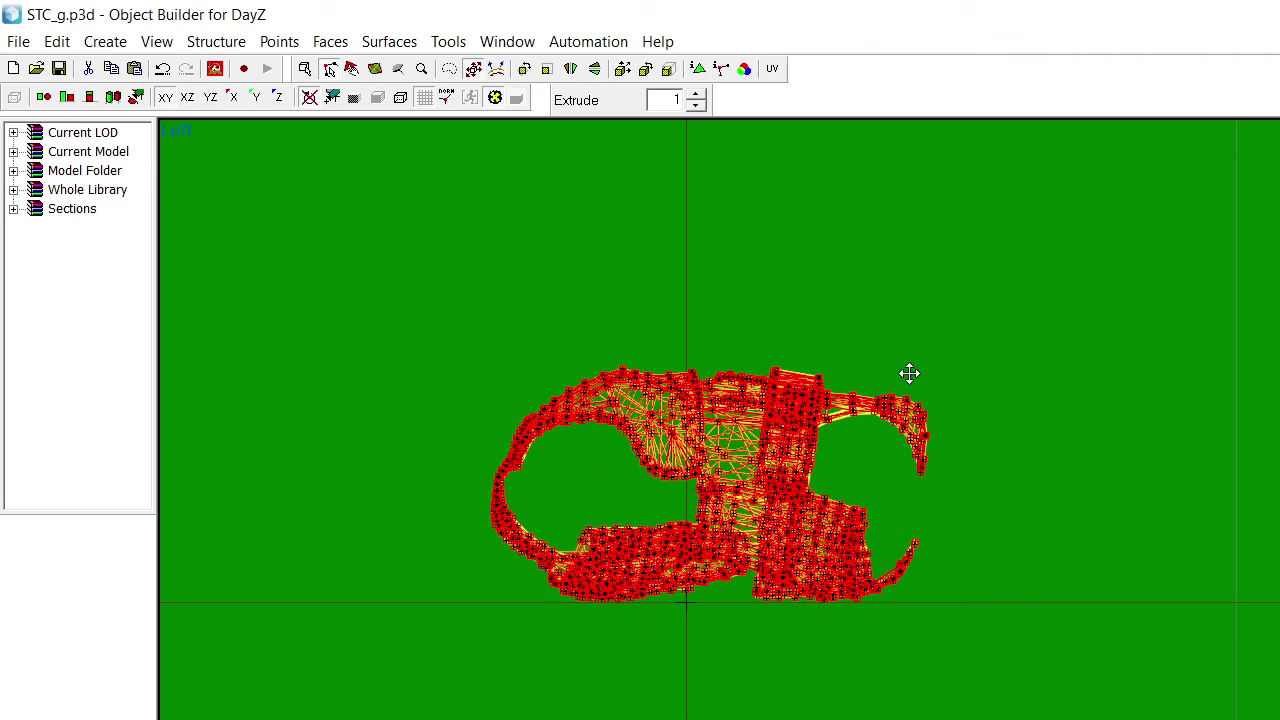
# Rotate the fourth LOD's mesh 90 degrees onto the reference mesh and align the first LOD's mesh with it
pyautogui.hotkey('ctrl', 'z')
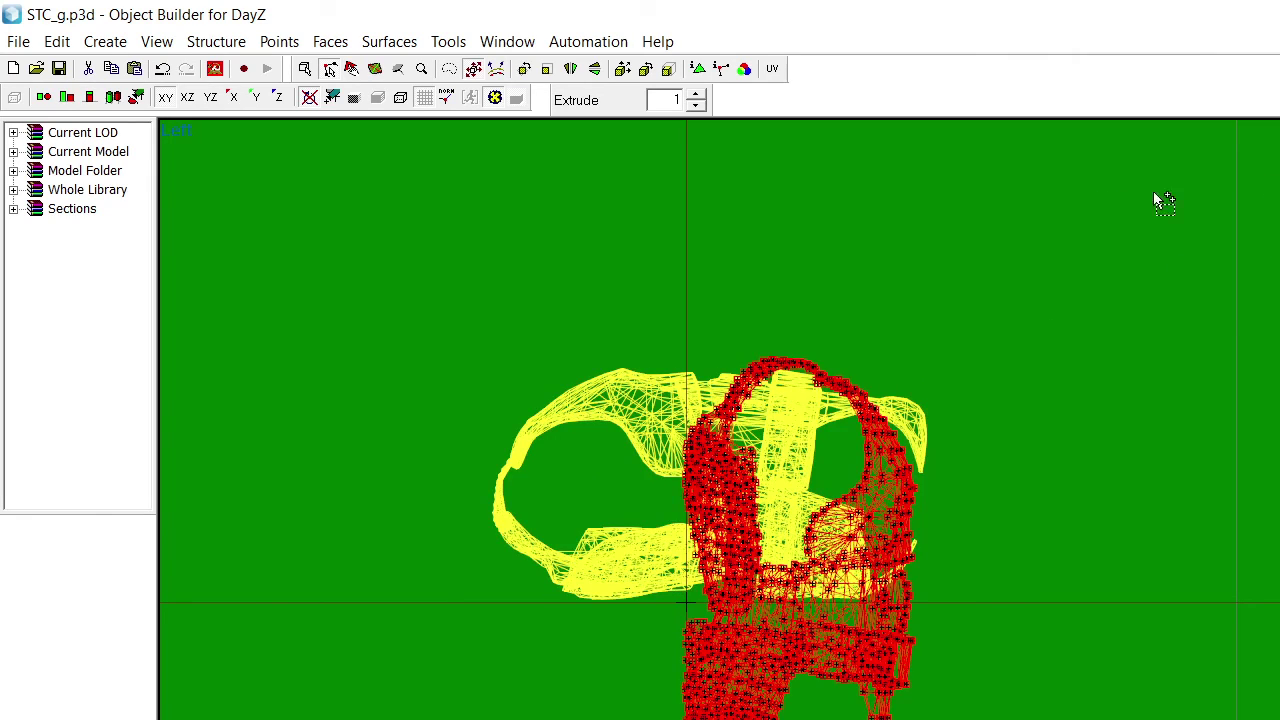
pyautogui.click(548, 70)
pyautogui.click(1050, 527)
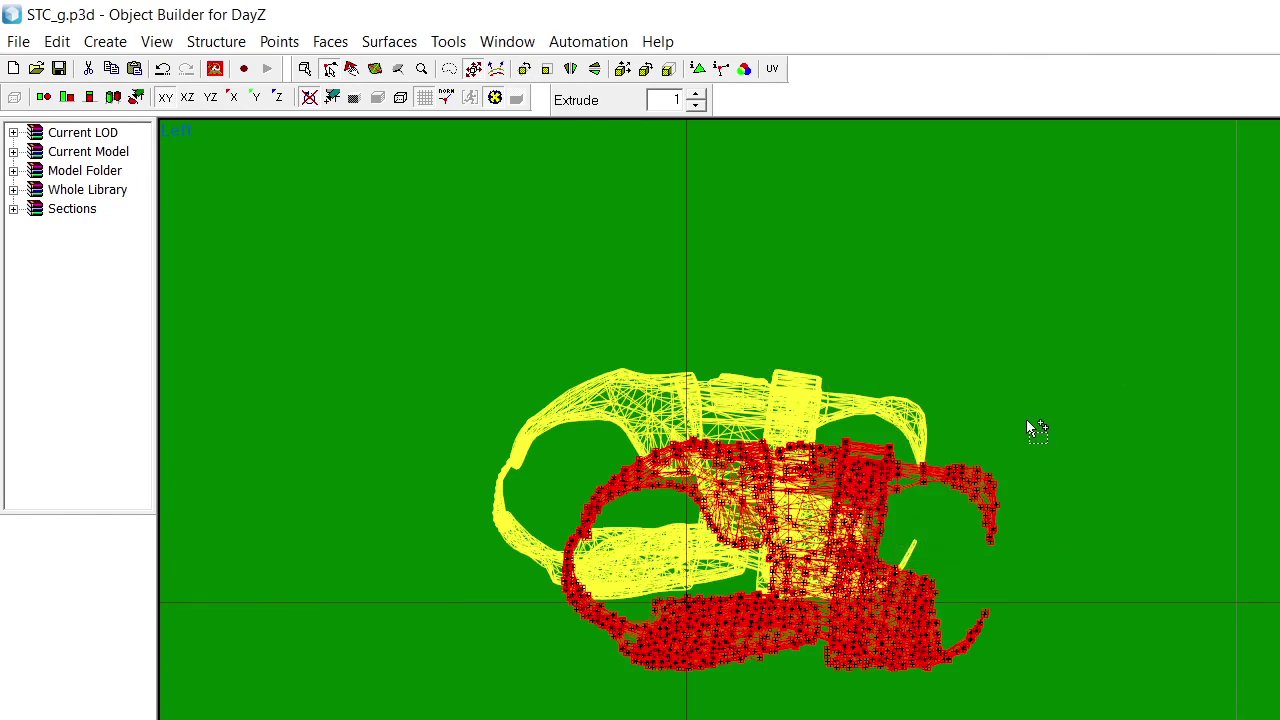
pyautogui.moveTo(1031, 429); pyautogui.dragTo(946, 343)
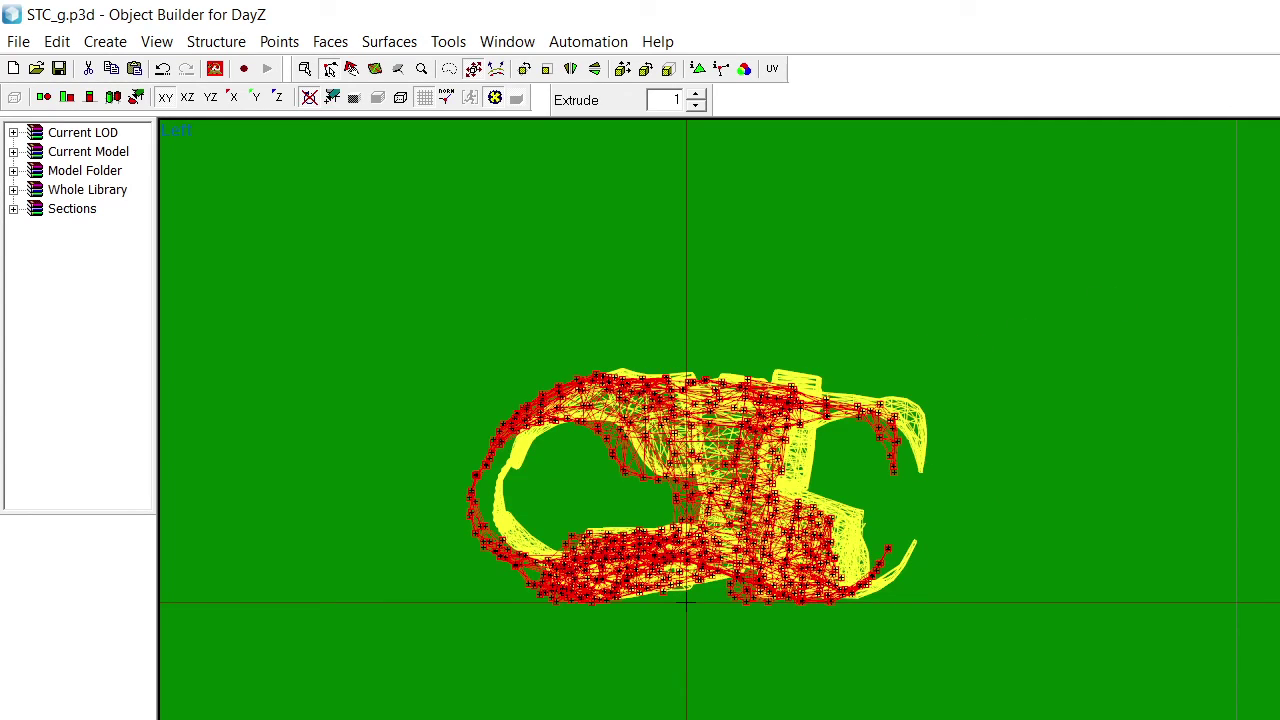
pyautogui.moveTo(826, 341); pyautogui.dragTo(855, 337)
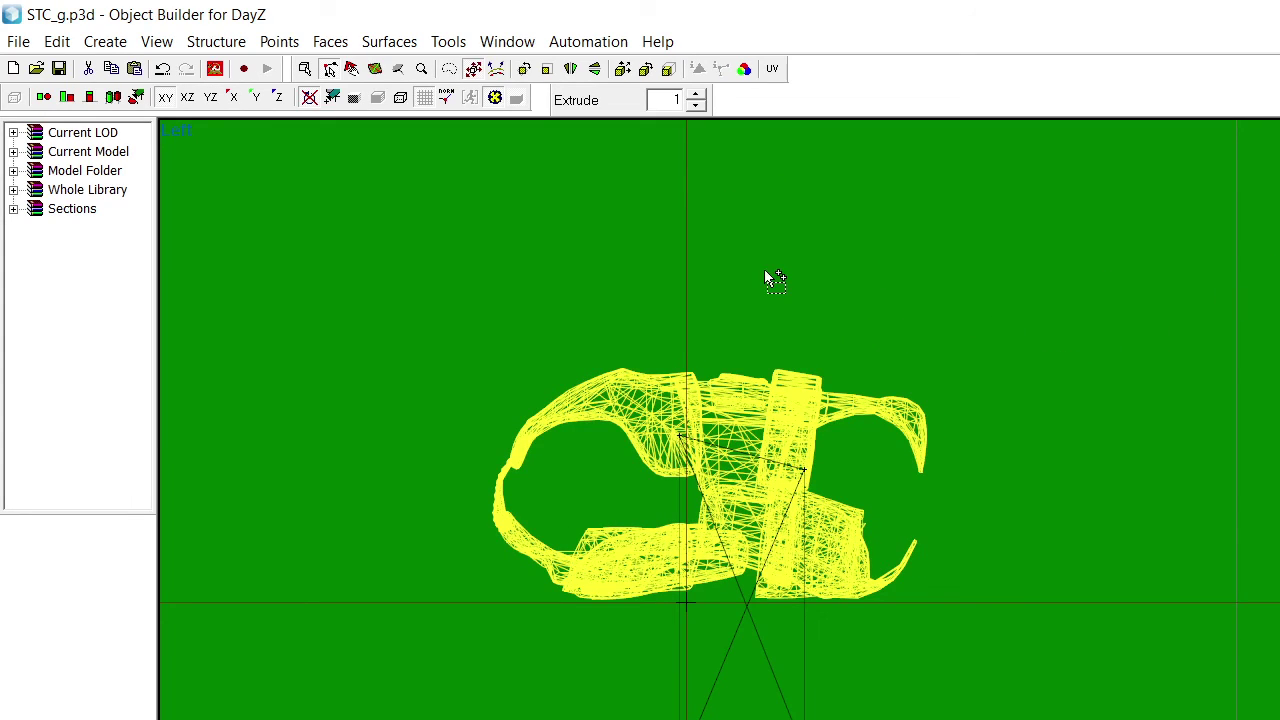
# Select all points of the simple box LOD, rotate them 90 degrees and move the box over the chest mesh
pyautogui.hotkey('ctrl', 'a')
pyautogui.click(646, 69)
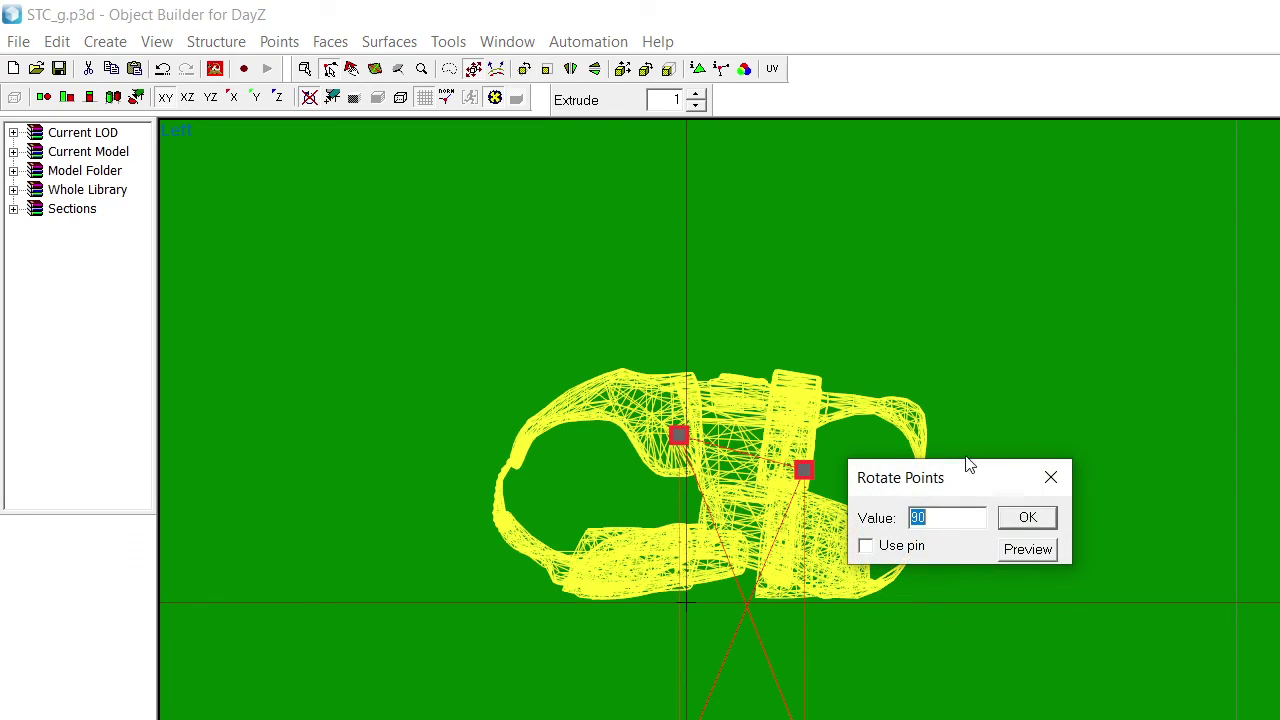
pyautogui.write('30')
pyautogui.click(1027, 522)
pyautogui.moveTo(1020, 415); pyautogui.dragTo(1069, 354)
pyautogui.click(1032, 358)
# Reposition the box's corner points around the chest mesh and adjust its bottom points along the Y axis
pyautogui.moveTo(434, 297); pyautogui.dragTo(530, 428)
pyautogui.moveTo(532, 422); pyautogui.dragTo(599, 398)
pyautogui.moveTo(416, 566); pyautogui.dragTo(526, 612)
pyautogui.moveTo(1036, 552); pyautogui.dragTo(980, 640)
pyautogui.moveTo(1028, 584); pyautogui.dragTo(970, 578)
pyautogui.moveTo(961, 403); pyautogui.dragTo(946, 417)
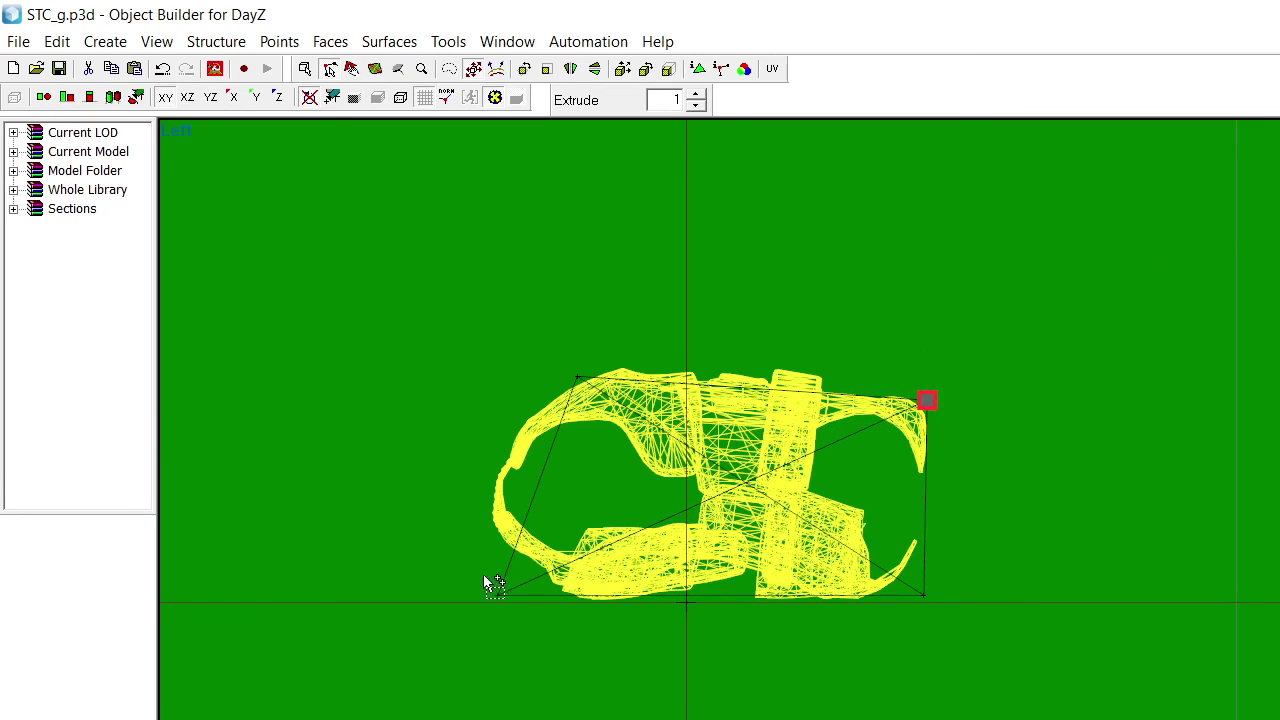
pyautogui.moveTo(462, 577); pyautogui.dragTo(950, 613)
pyautogui.click(256, 97)
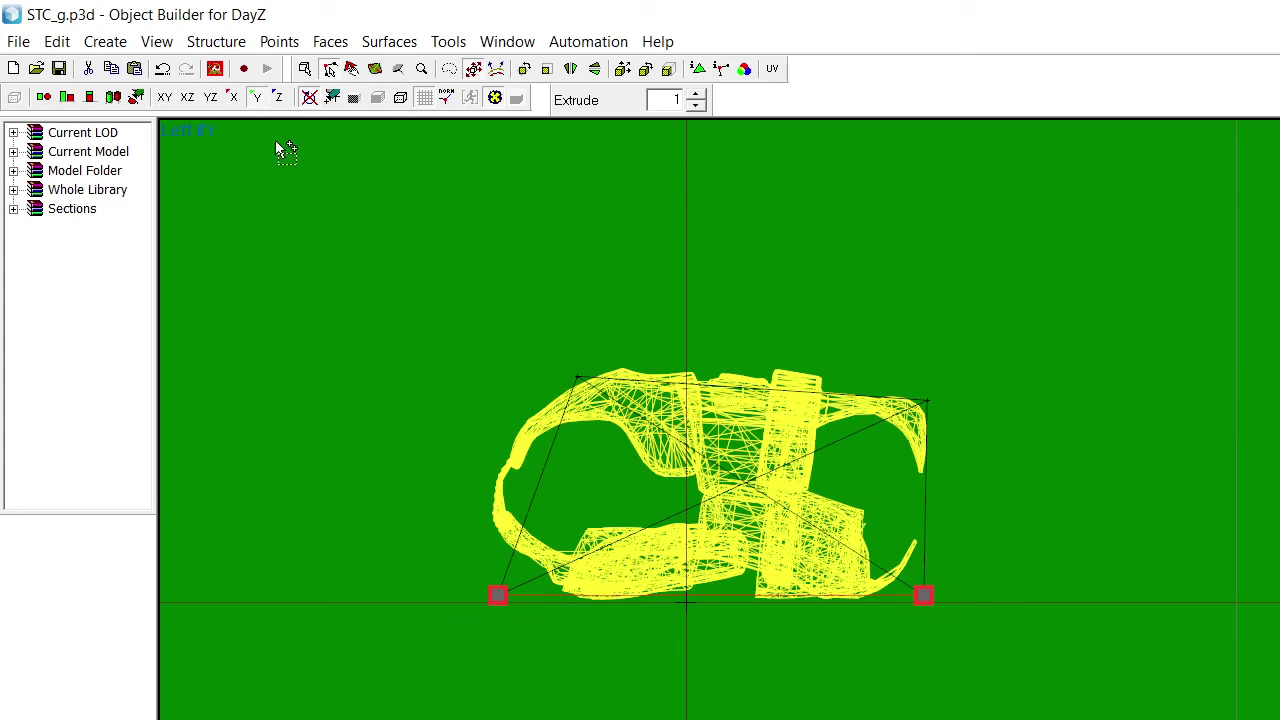
pyautogui.moveTo(296, 258); pyautogui.dragTo(291, 266)
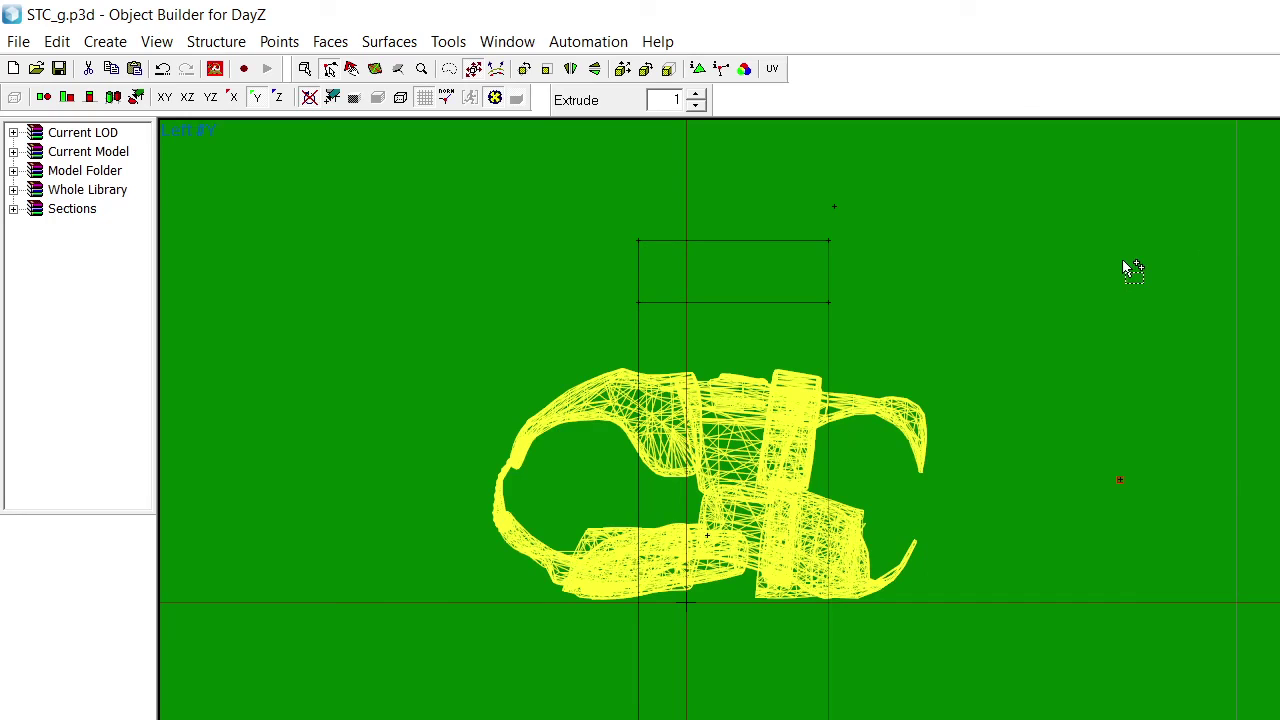
# Rotate all points of the next LOD 90 degrees and shift them along the X axis toward the chest mesh
pyautogui.hotkey('ctrl', 'a')
pyautogui.click(527, 68)
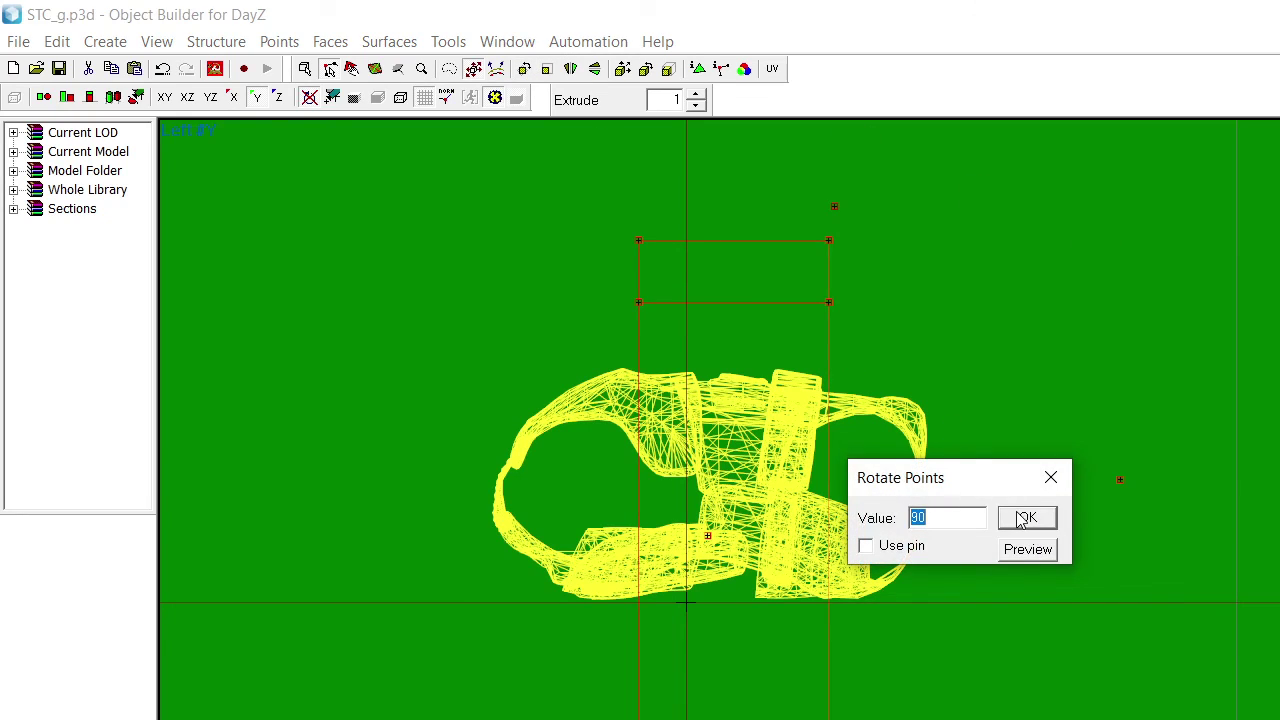
pyautogui.click(1024, 518)
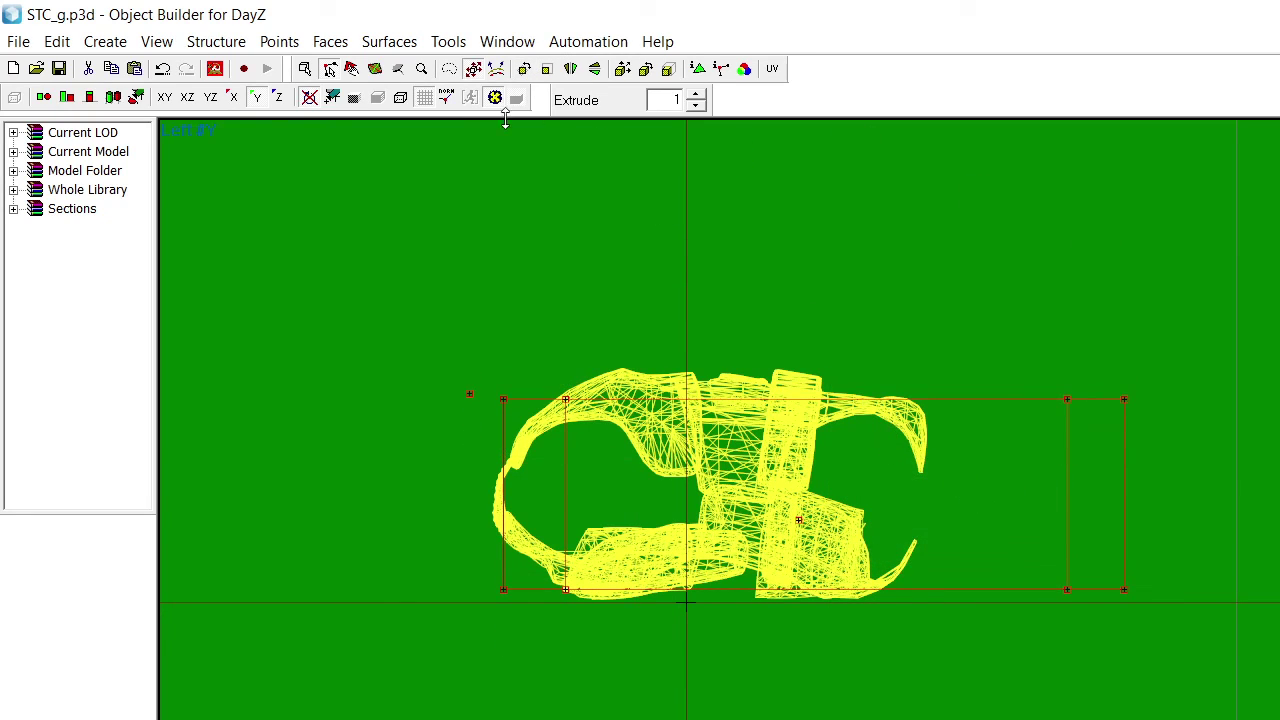
pyautogui.click(237, 104)
pyautogui.moveTo(278, 235); pyautogui.dragTo(191, 258, button='right')
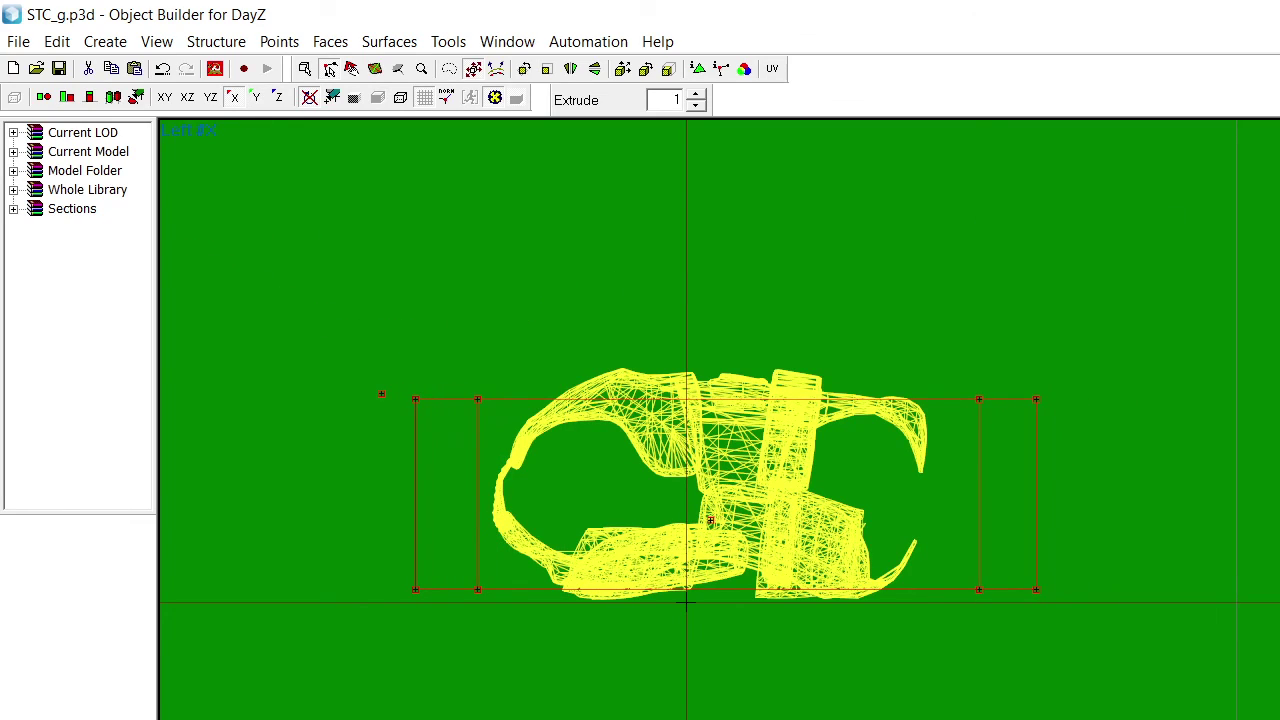
# Rotate the rectangular box of the following LOD 90 degrees and align it with the chest mesh along Y and X
pyautogui.click(1278, 265)
pyautogui.click(524, 78)
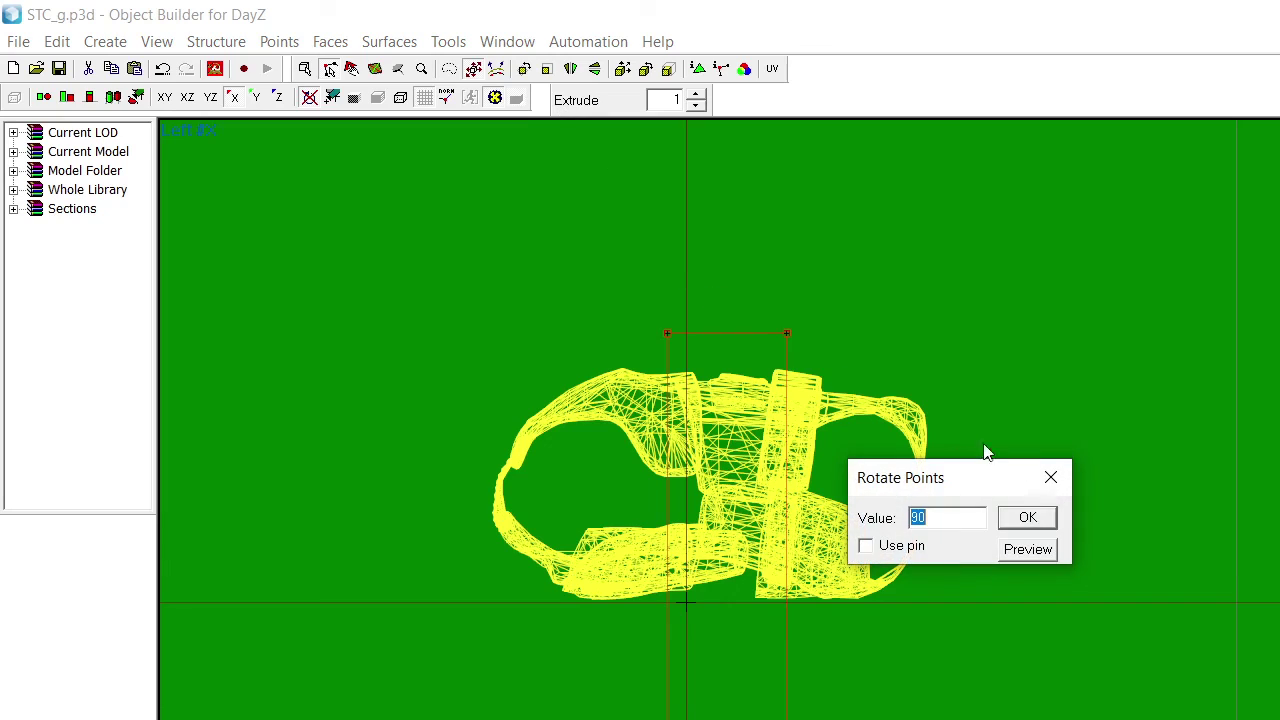
pyautogui.write('90')
pyautogui.click(1048, 527)
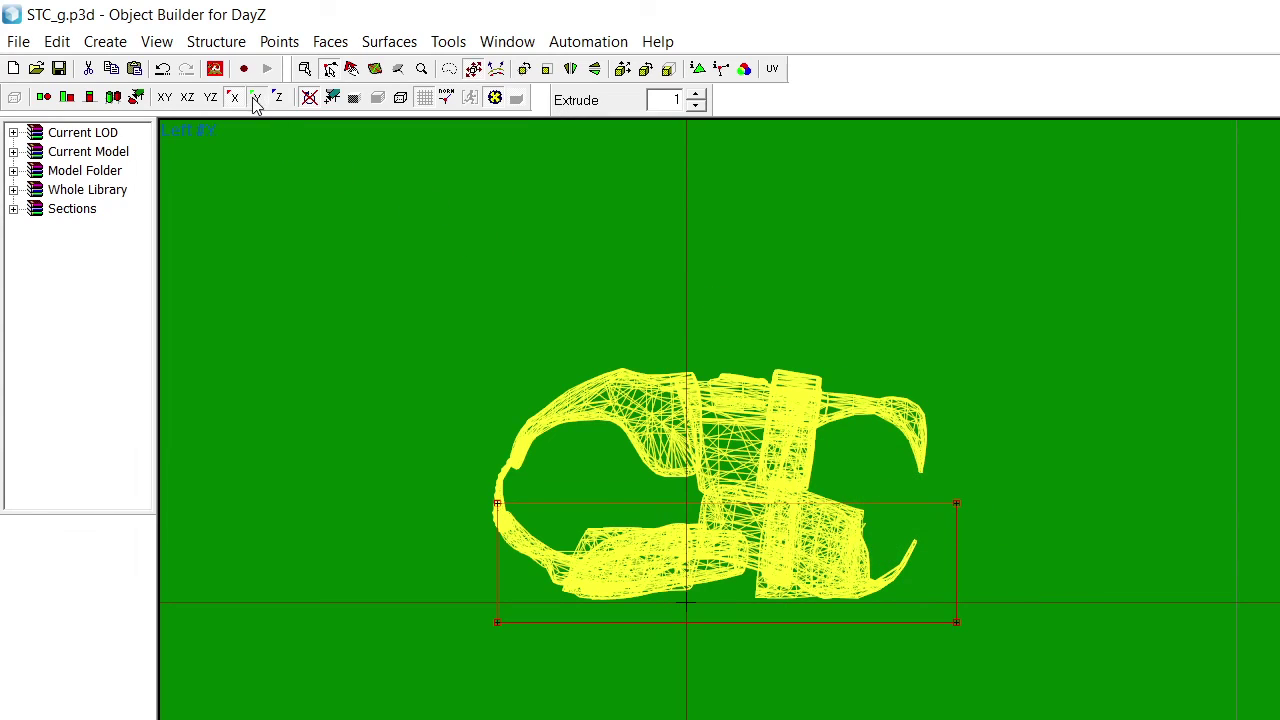
pyautogui.click(254, 99)
pyautogui.moveTo(288, 330); pyautogui.dragTo(269, 308, button='right')
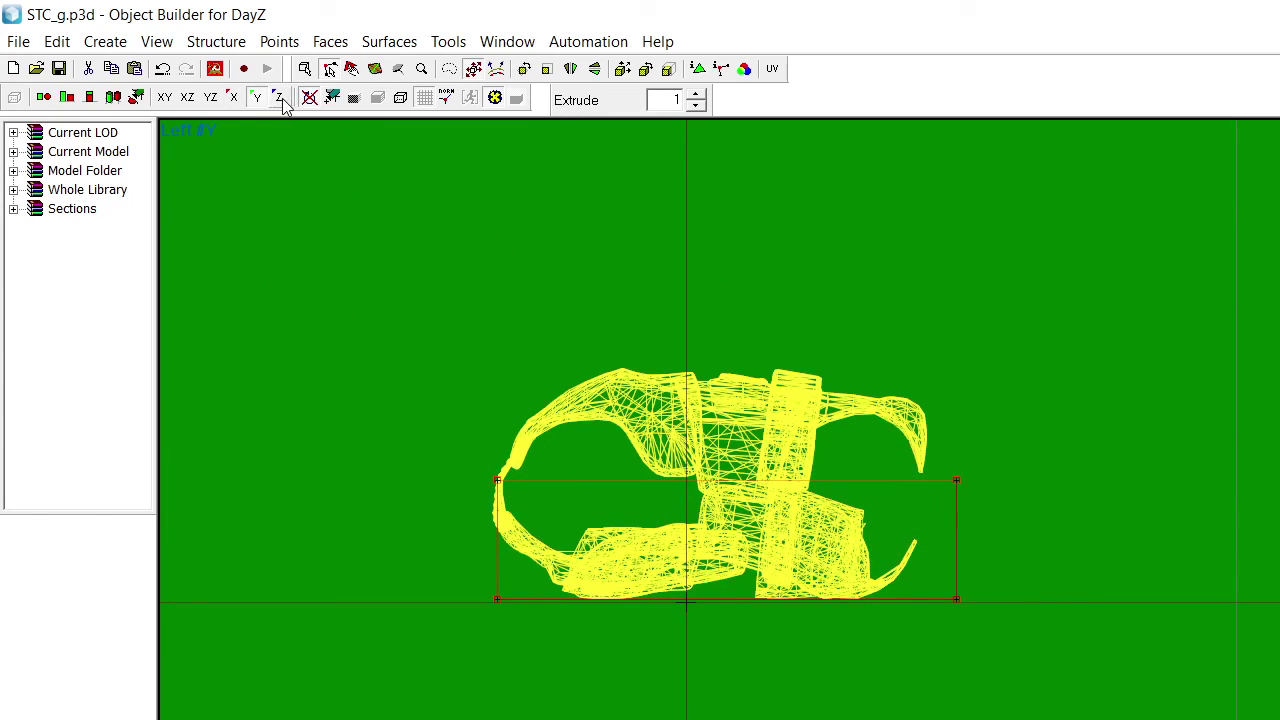
pyautogui.click(234, 98)
pyautogui.moveTo(344, 282); pyautogui.dragTo(328, 291, button='right')
# Select the rectangular box's upper points and raise them along the Y axis to the top of the chest mesh
pyautogui.click(491, 381)
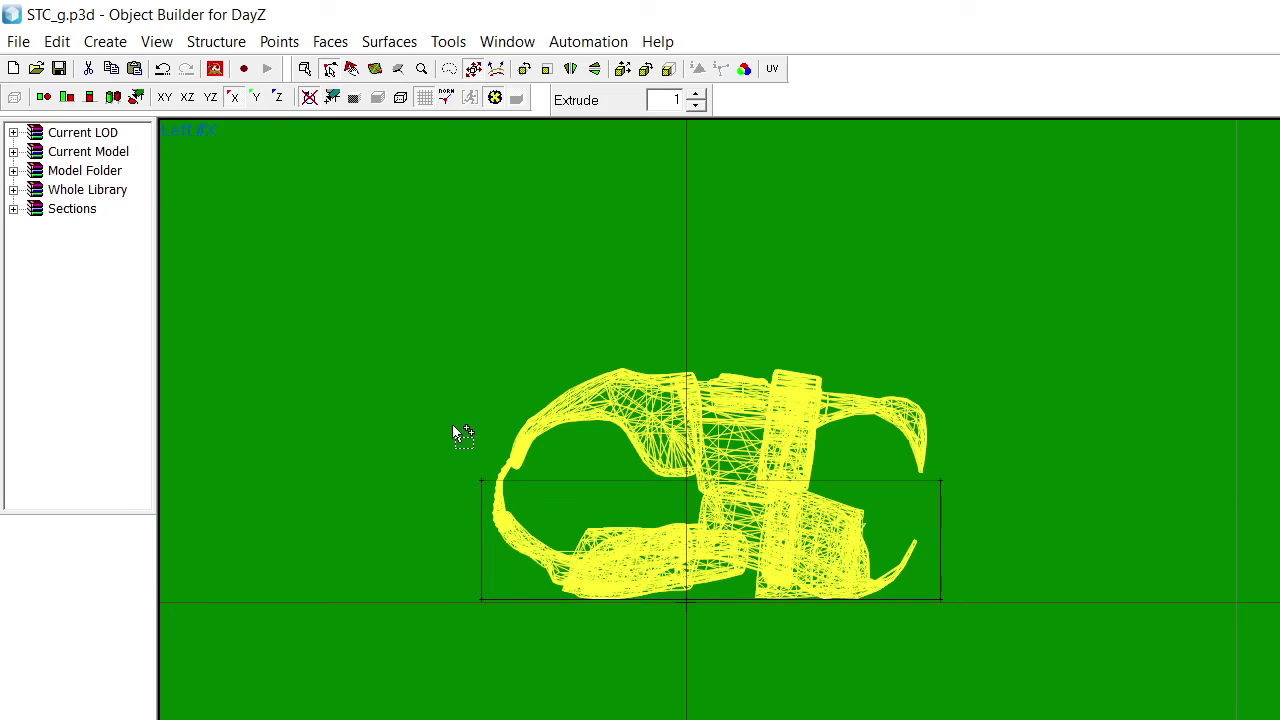
pyautogui.moveTo(388, 416); pyautogui.dragTo(1064, 548)
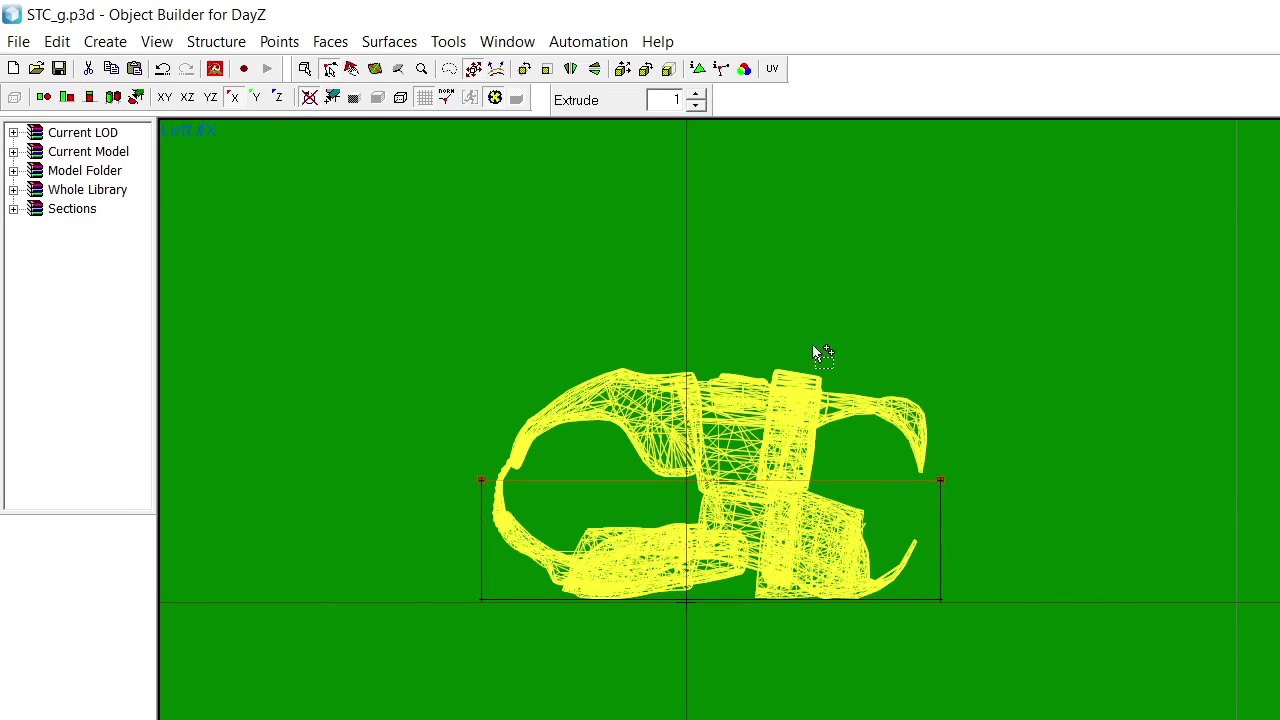
pyautogui.click(255, 97)
pyautogui.moveTo(344, 268); pyautogui.dragTo(331, 183)
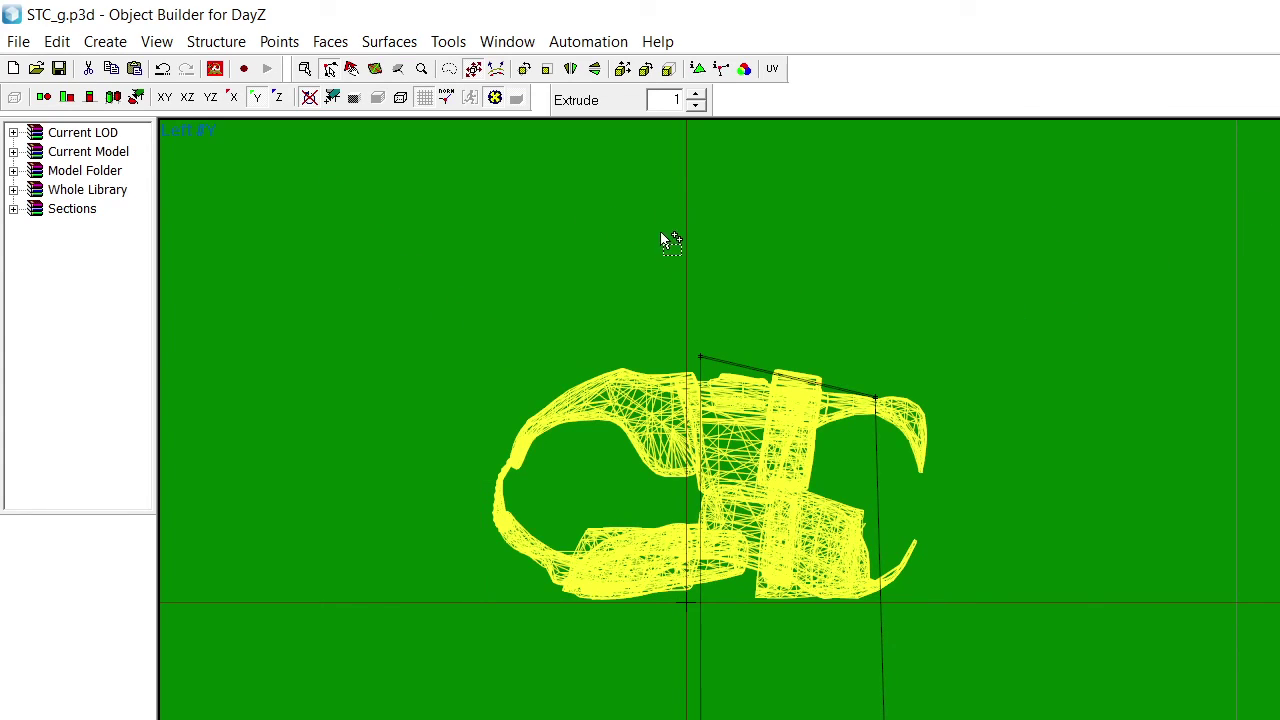
# Rotate the slanted box LOD 90 degrees and position it over the chest mesh along the Y and X axes
pyautogui.hotkey('ctrl', 'a')
pyautogui.click(525, 69)
pyautogui.click(1035, 522)
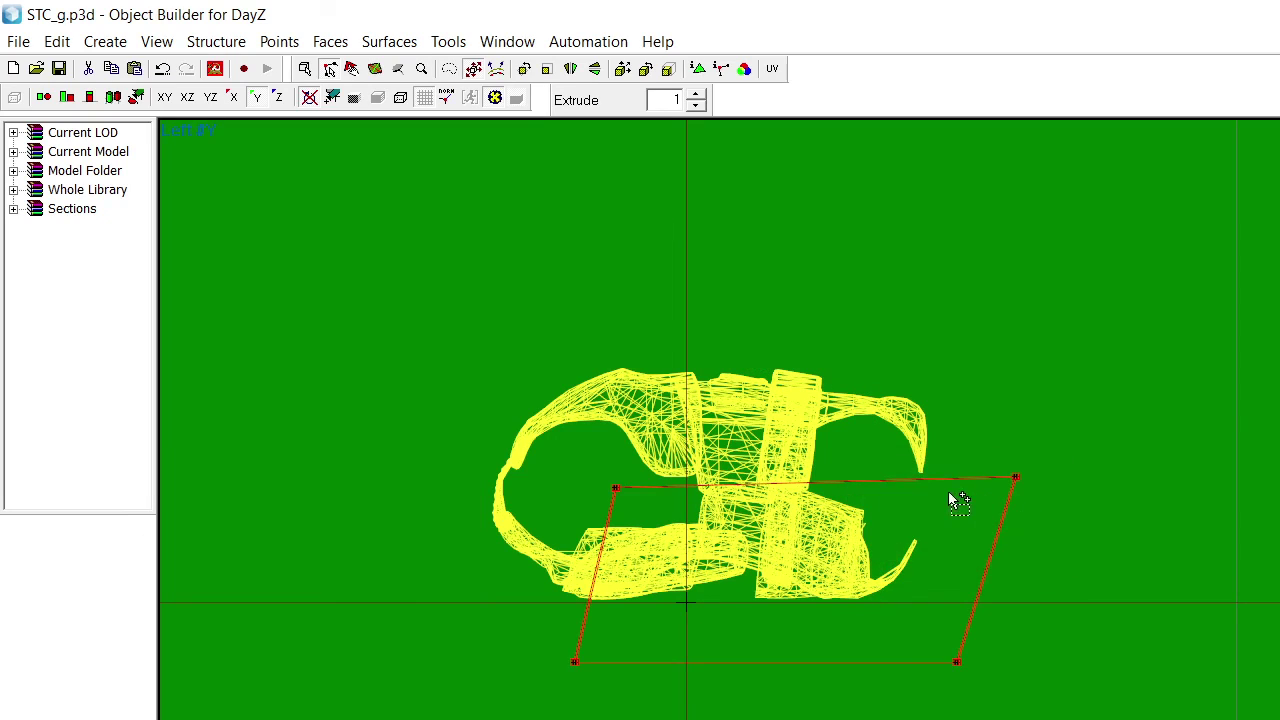
pyautogui.moveTo(813, 487); pyautogui.dragTo(794, 431)
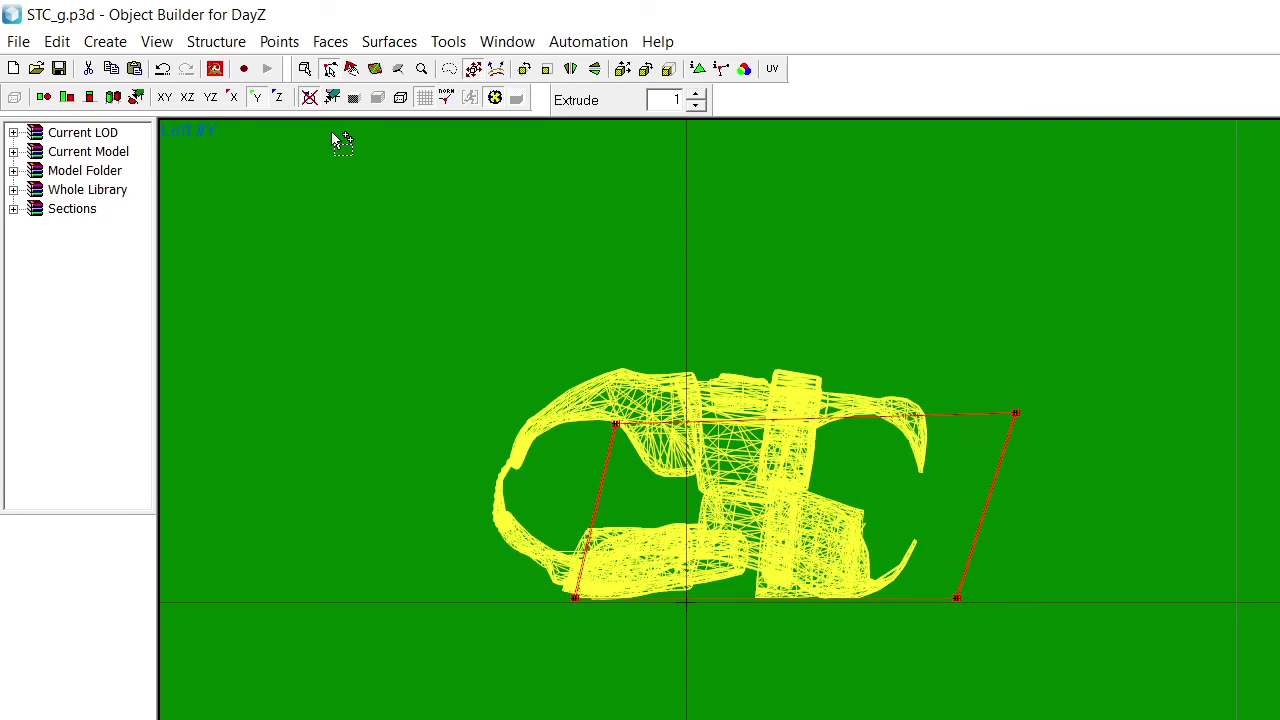
pyautogui.click(238, 103)
pyautogui.moveTo(432, 300); pyautogui.dragTo(340, 302)
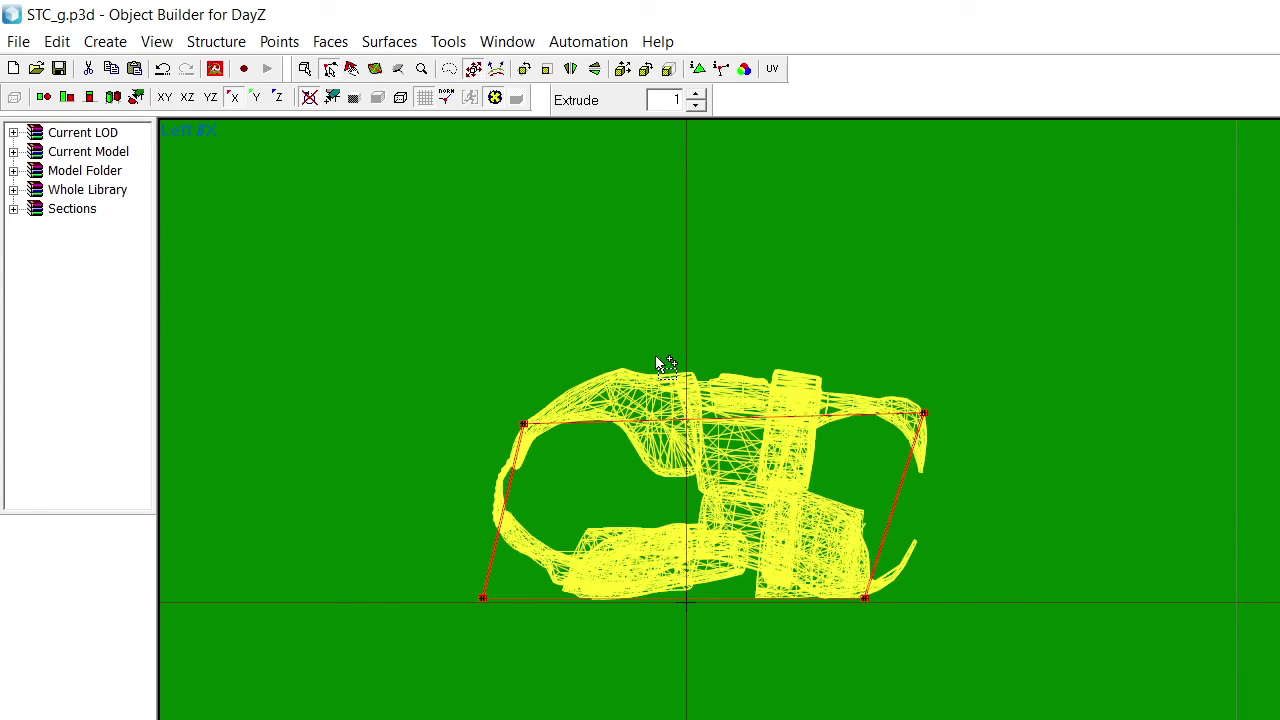
# Raise the slanted box's upper points along the Y axis and adjust one upper corner to fit the chest mesh
pyautogui.click(546, 380)
pyautogui.moveTo(482, 391); pyautogui.dragTo(950, 447)
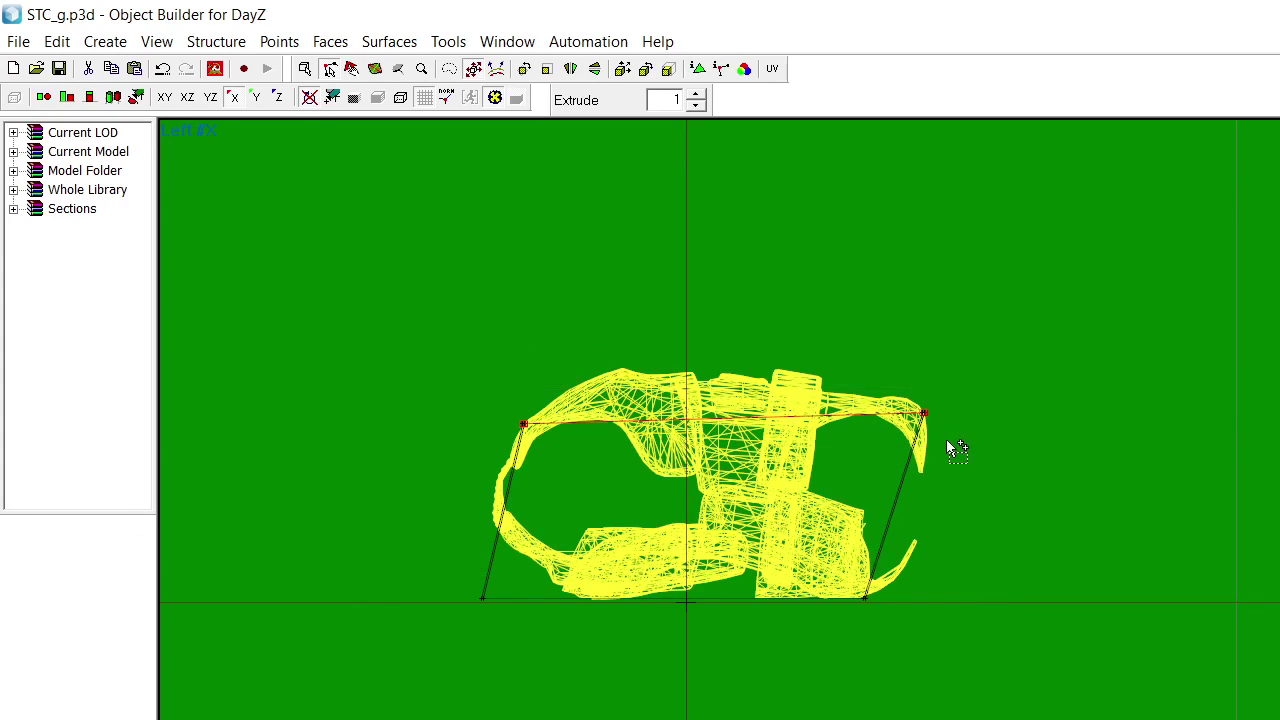
pyautogui.click(258, 99)
pyautogui.moveTo(273, 272); pyautogui.dragTo(294, 232, button='right')
pyautogui.moveTo(949, 341); pyautogui.dragTo(908, 398)
pyautogui.moveTo(914, 408); pyautogui.dragTo(920, 428, button='right')
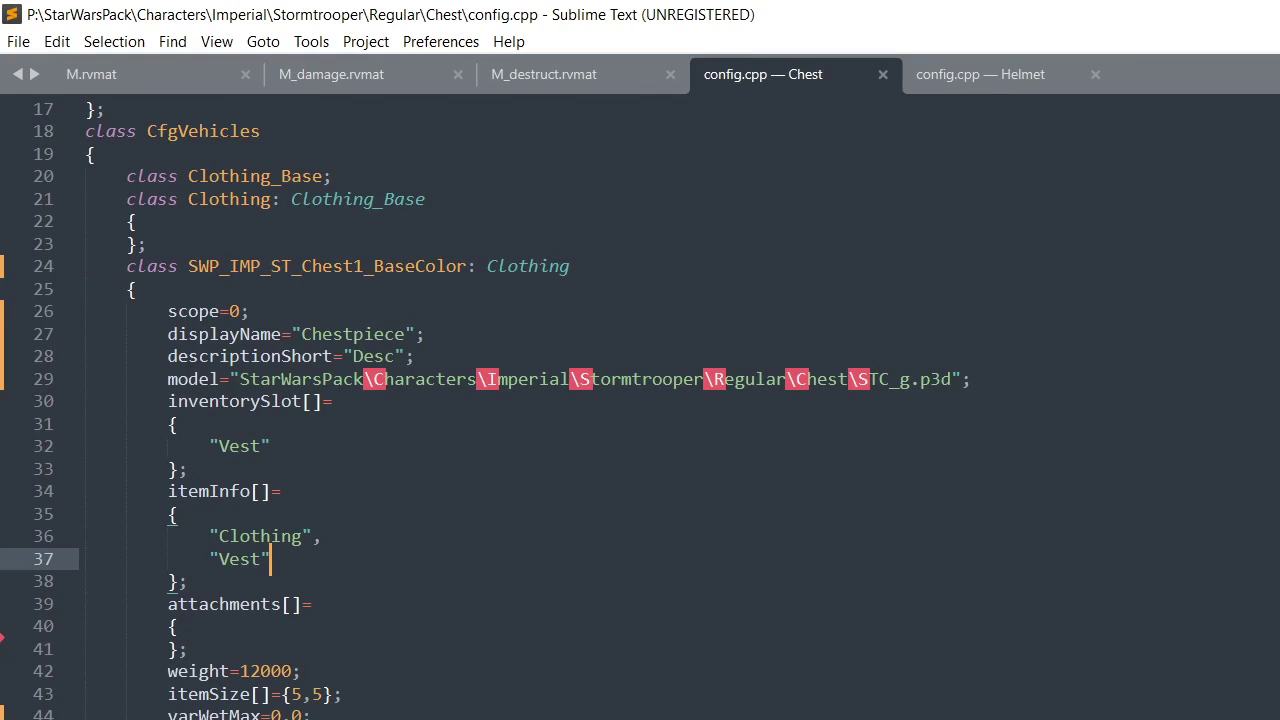
# Switch to the Chest folder in File Explorer and clear the file selection
pyautogui.hotkey('alt', 'Tab')
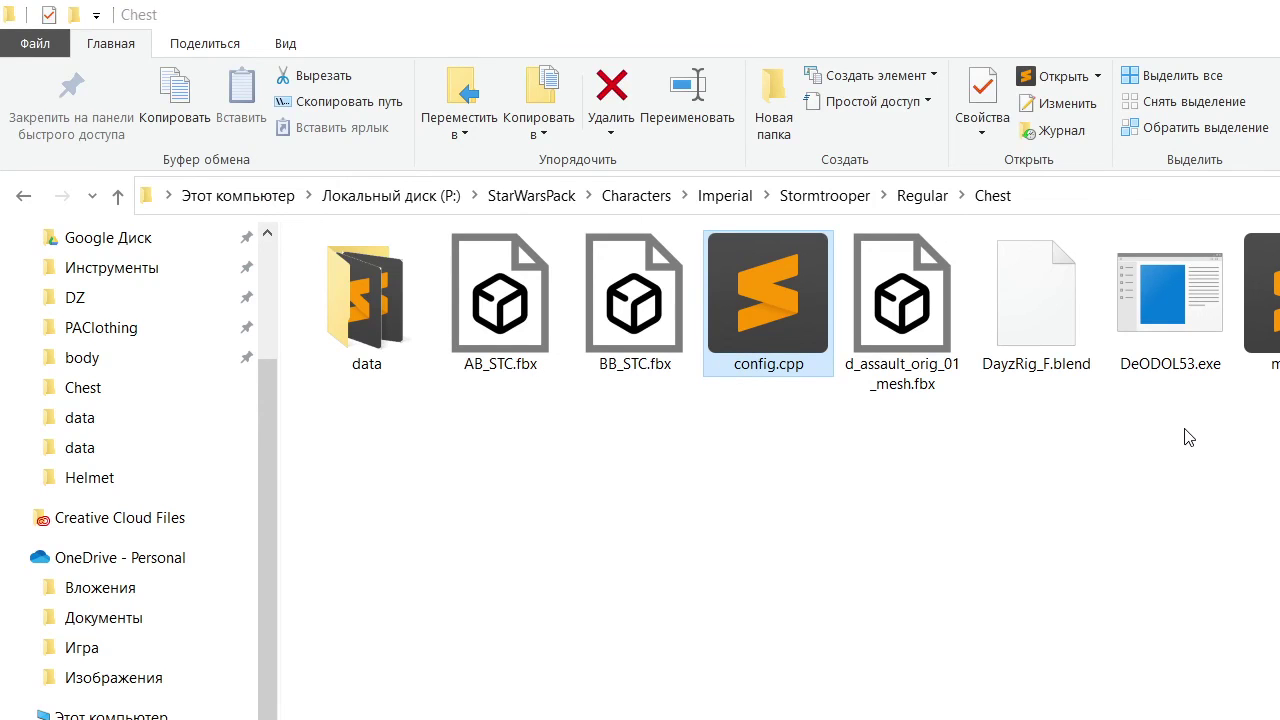
pyautogui.click(1038, 491)
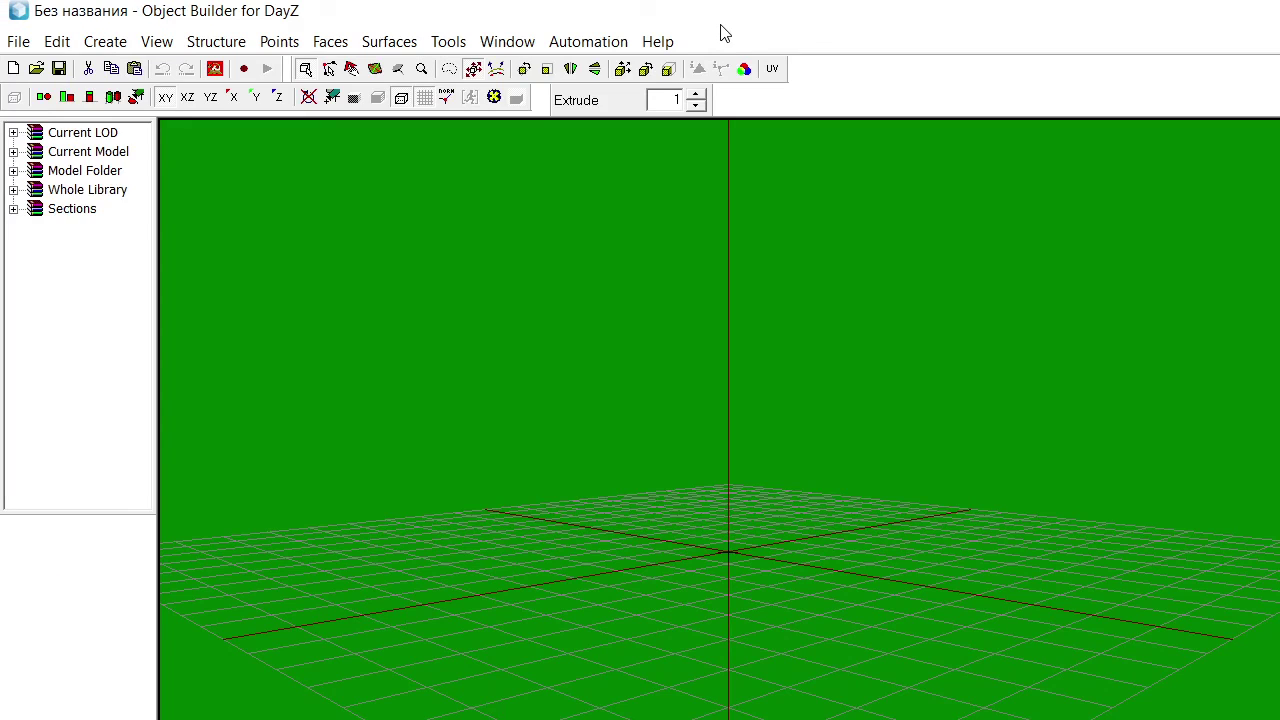
# Open STC_m.p3d from the Chest folder in Object Builder and show the chest mesh as a wireframe with its points
pyautogui.moveTo(721, 26); pyautogui.dragTo(988, 487)
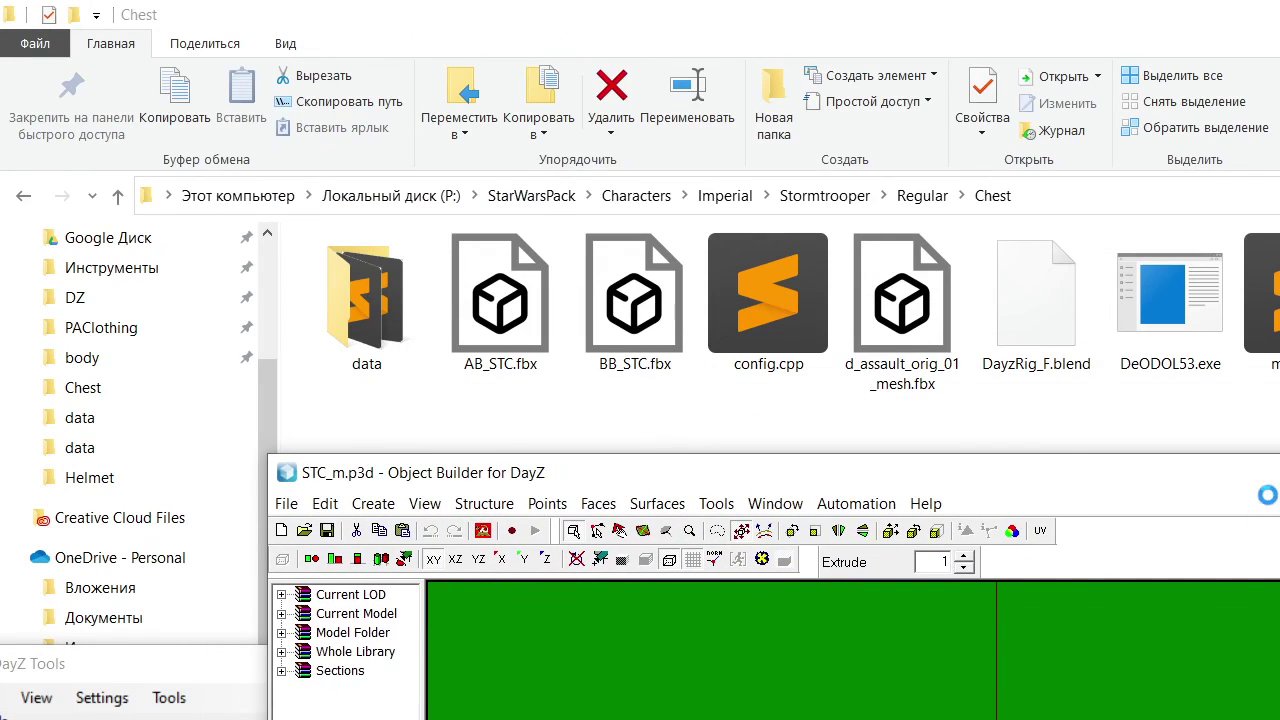
pyautogui.moveTo(1266, 478); pyautogui.dragTo(1120, 0)
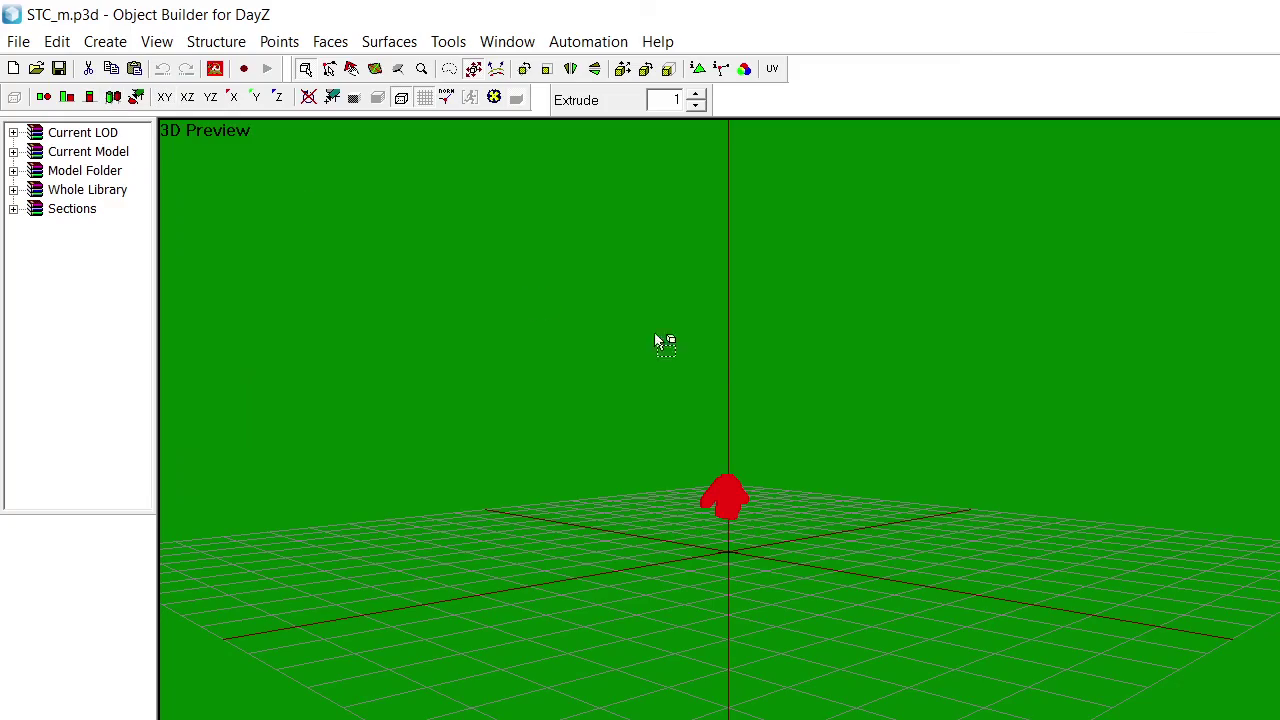
pyautogui.scroll(6, 720, 355)
pyautogui.click(502, 104)
pyautogui.scroll(4, 814, 250)
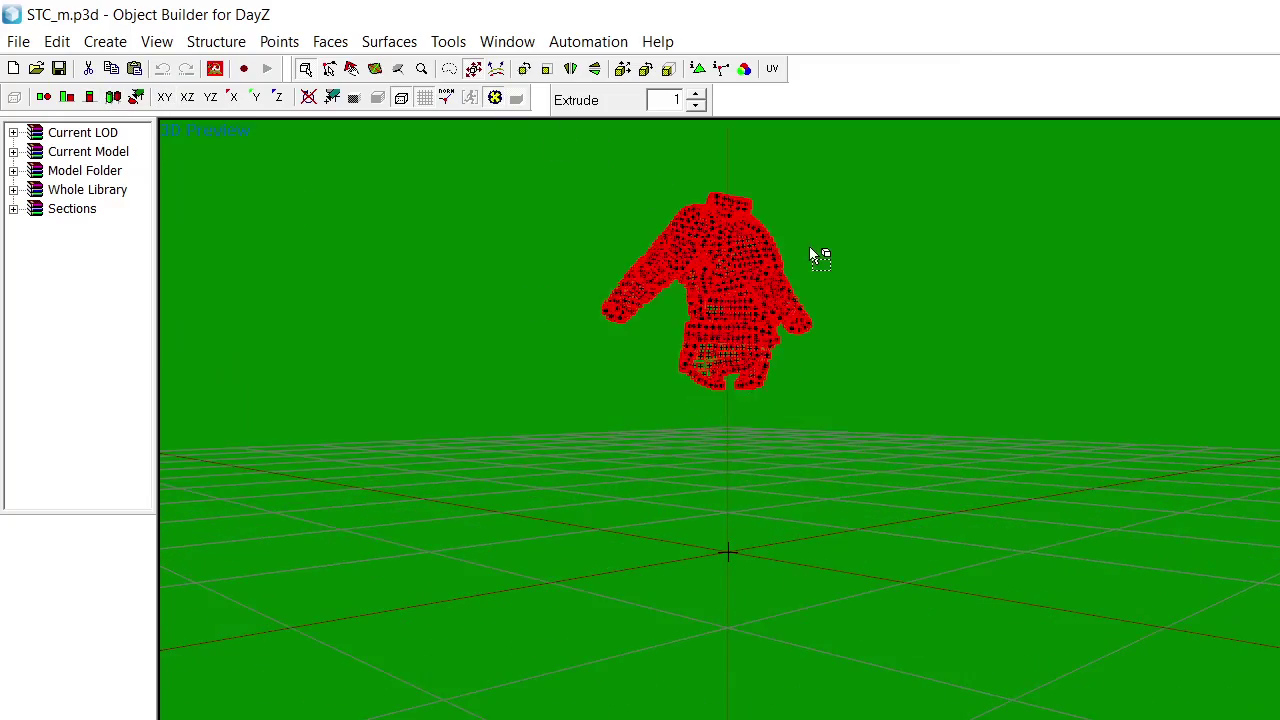
pyautogui.keyDown('alt'); pyautogui.moveTo(829, 246); pyautogui.dragTo(843, 270); pyautogui.keyUp('alt')
pyautogui.moveTo(845, 274); pyautogui.dragTo(880, 289, button='right')
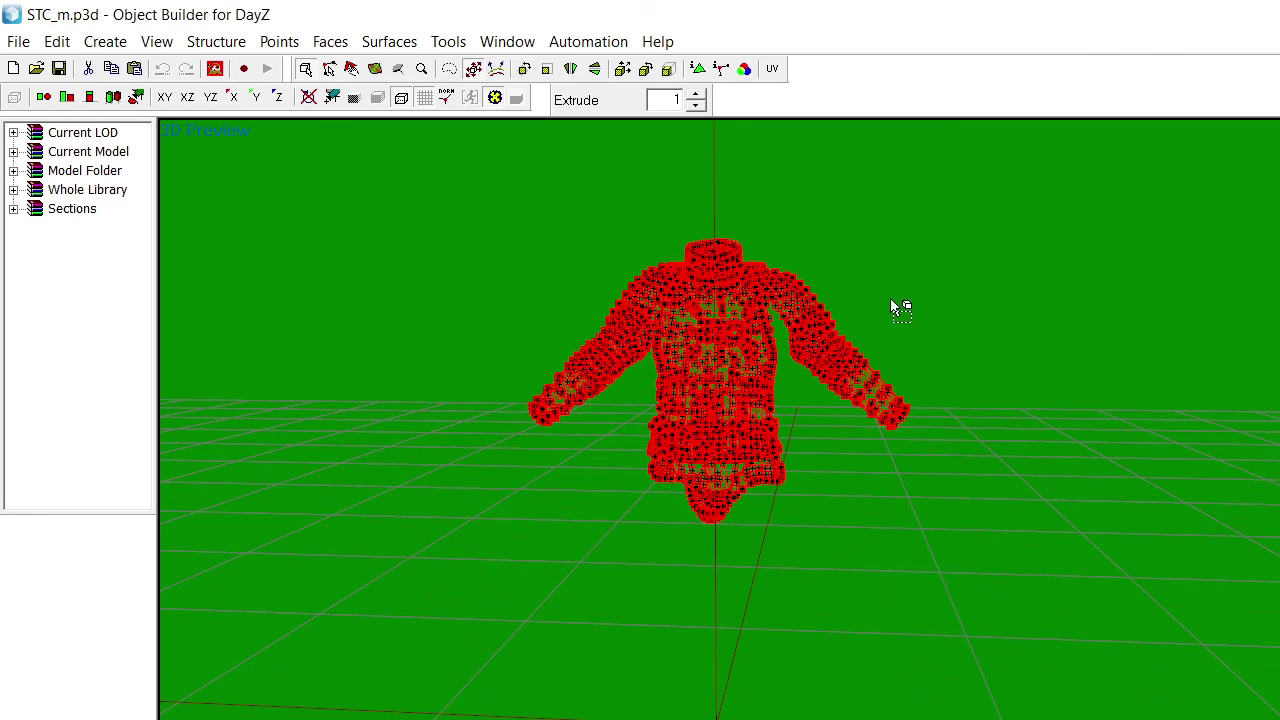
pyautogui.hotkey('alt', 'Tab')
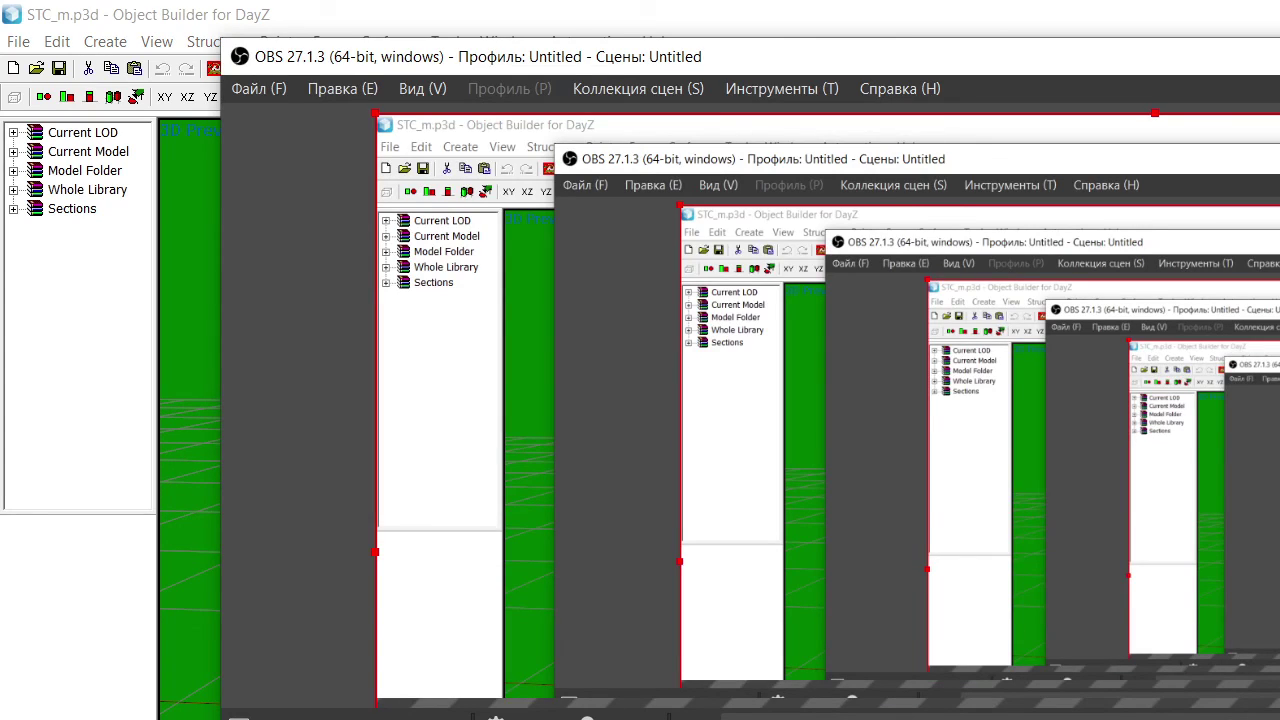
pyautogui.hotkey('alt', 'Tab')
pyautogui.moveTo(898, 463); pyautogui.dragTo(1197, 471, button='right')
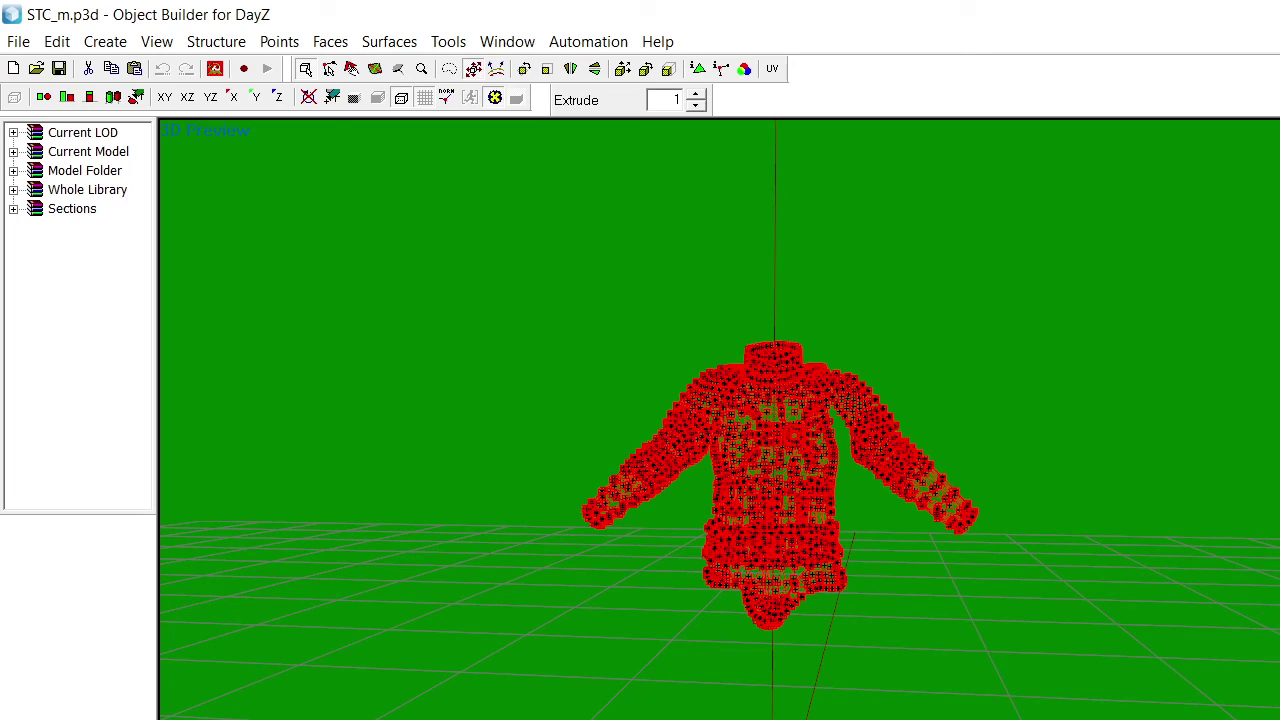
# Clear the selection, select the whole chest mesh again, and examine its front from close up
pyautogui.press('Escape')
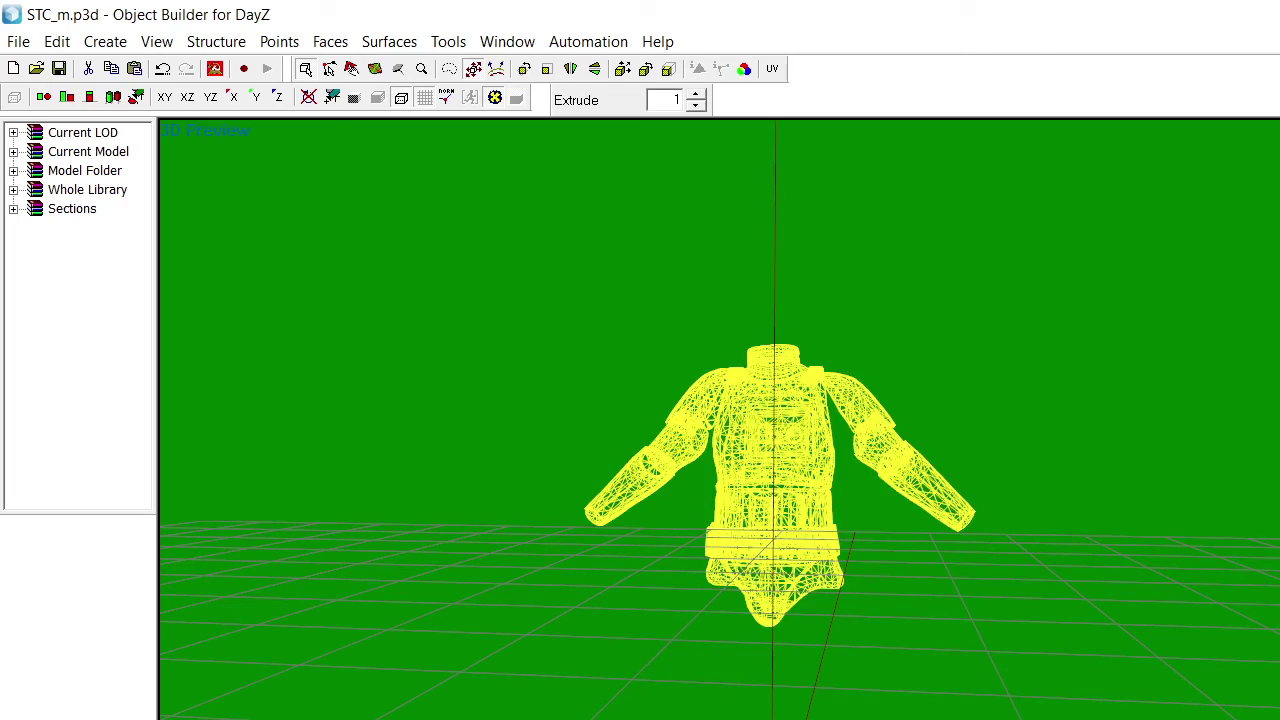
pyautogui.hotkey('ctrl', 'a')
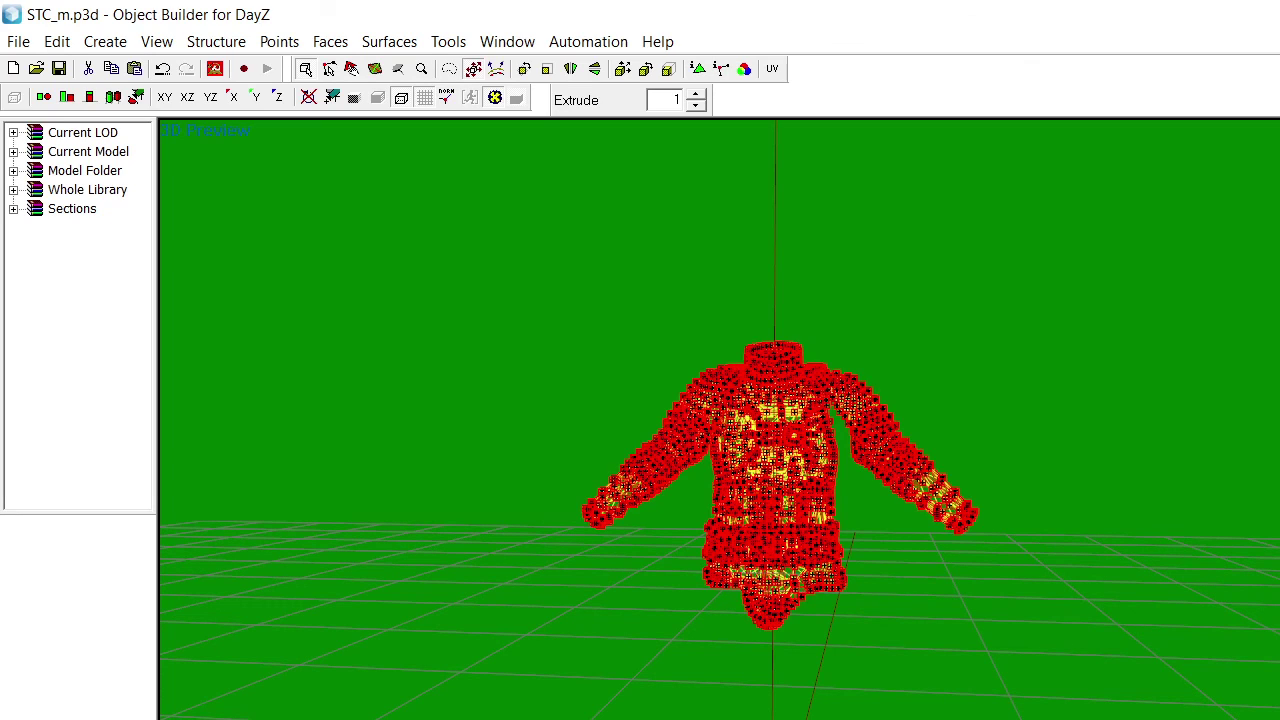
pyautogui.moveTo(1030, 530); pyautogui.dragTo(1032, 531, button='right')
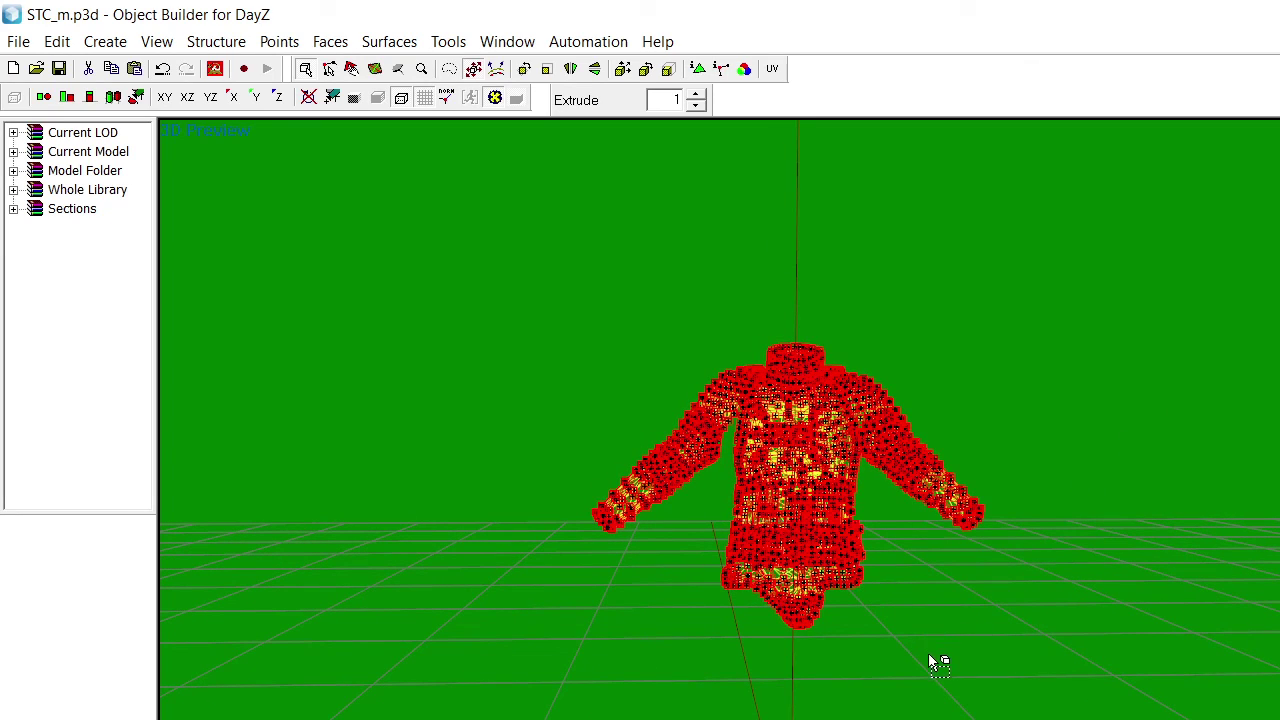
pyautogui.moveTo(941, 645); pyautogui.dragTo(948, 642, button='right')
pyautogui.scroll(3, 928, 625)
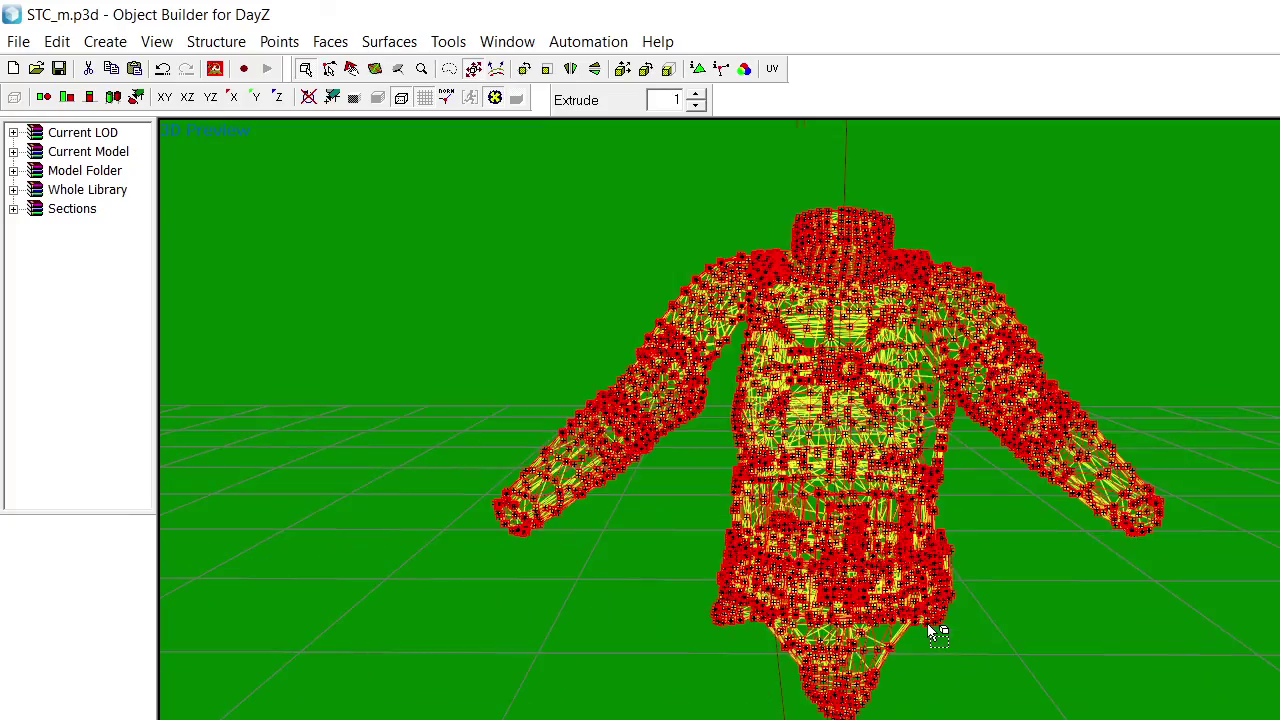
pyautogui.moveTo(1006, 606); pyautogui.dragTo(1007, 605, button='right')
pyautogui.moveTo(1008, 606); pyautogui.dragTo(1008, 606, button='middle')
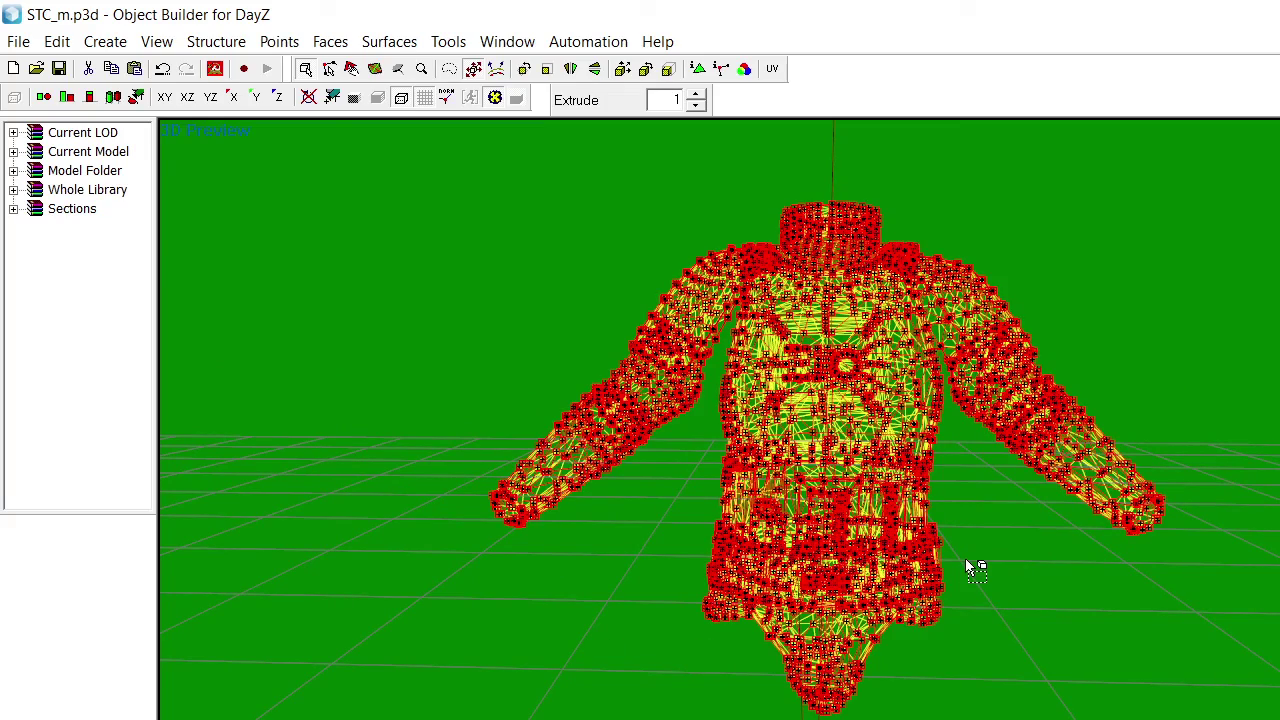
pyautogui.moveTo(967, 567); pyautogui.dragTo(1012, 558, button='right')
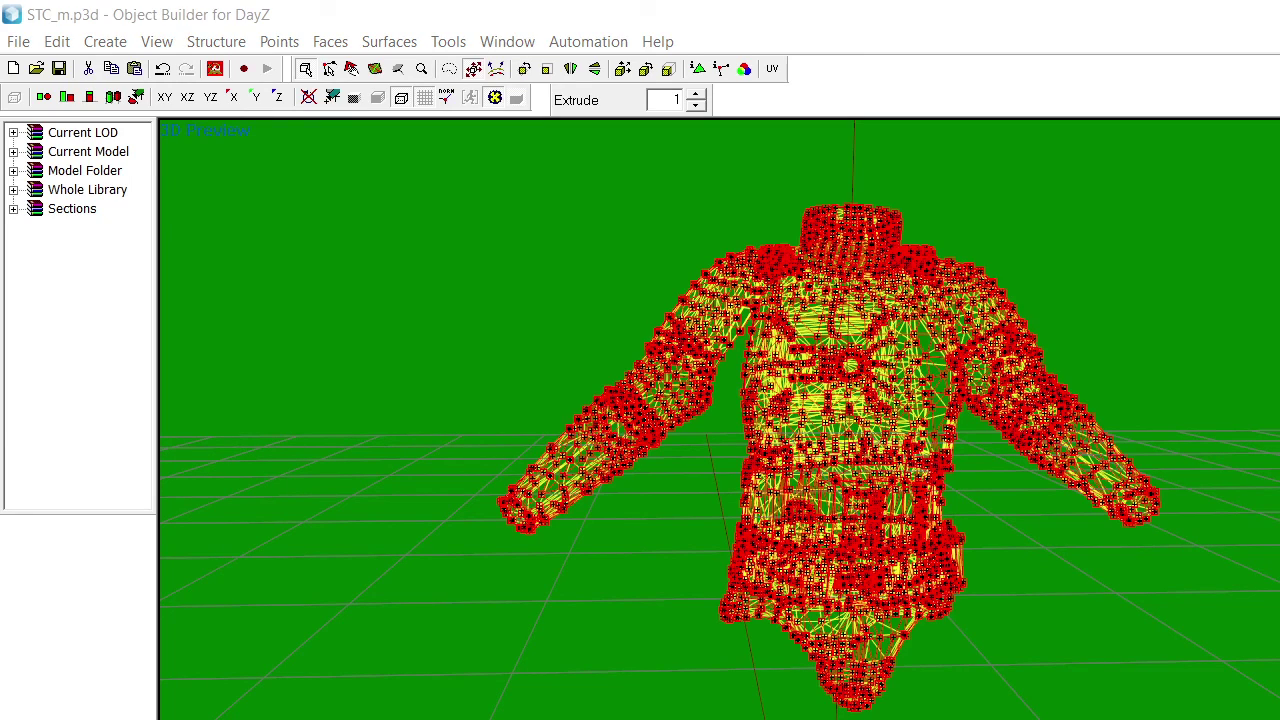
# Switch to DayZ Addon Builder, build the addon from P:\StarWarsPack and close the build result
pyautogui.hotkey('alt', 'Tab')
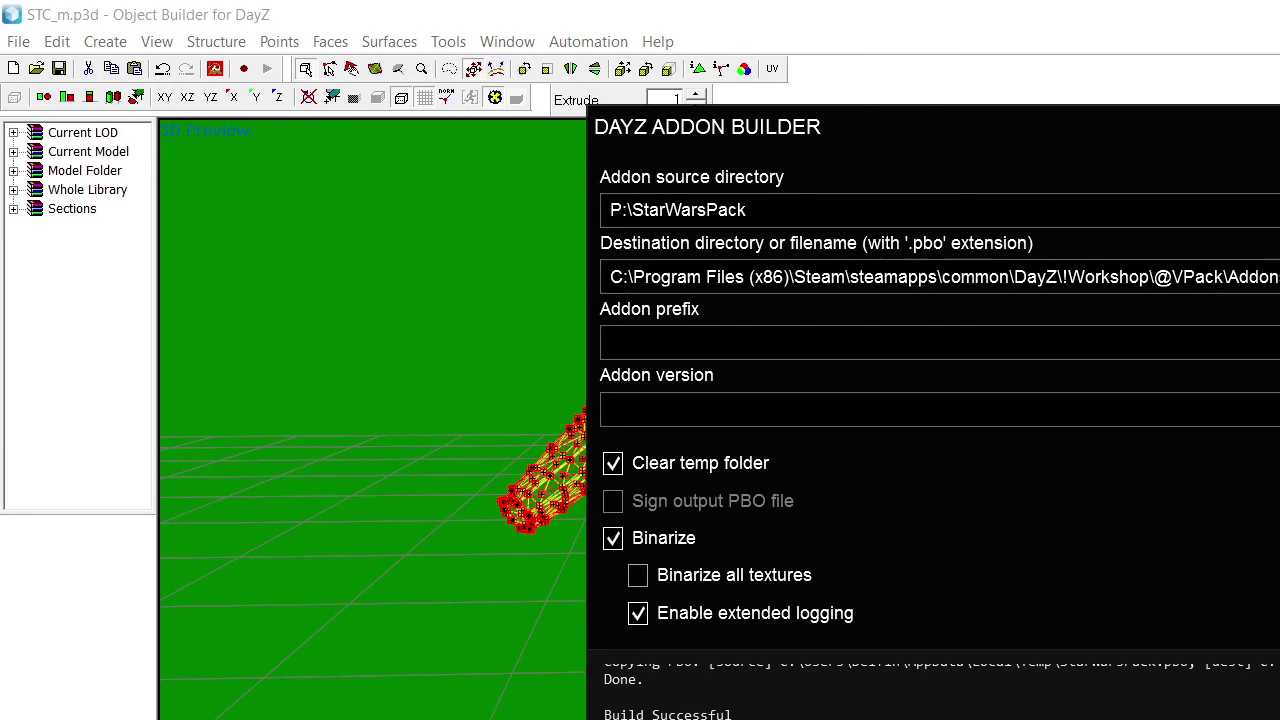
pyautogui.click(1194, 588)
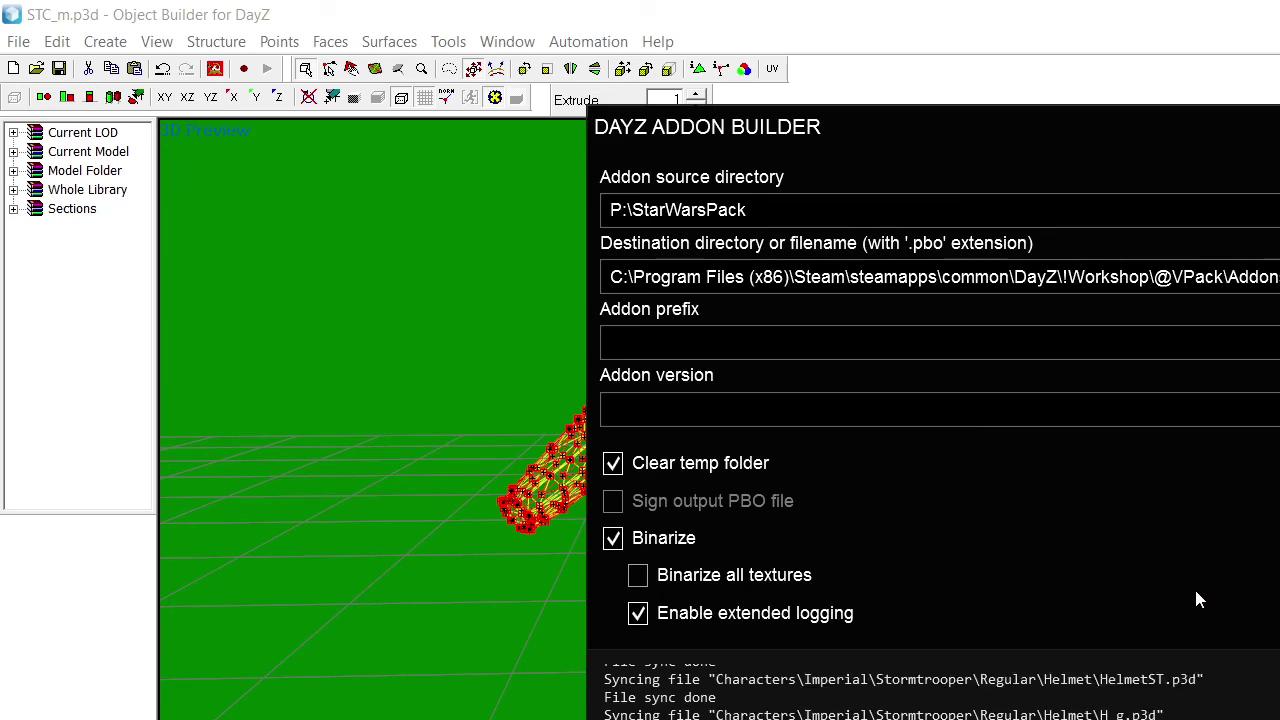
pyautogui.hotkey('alt', 'Tab')
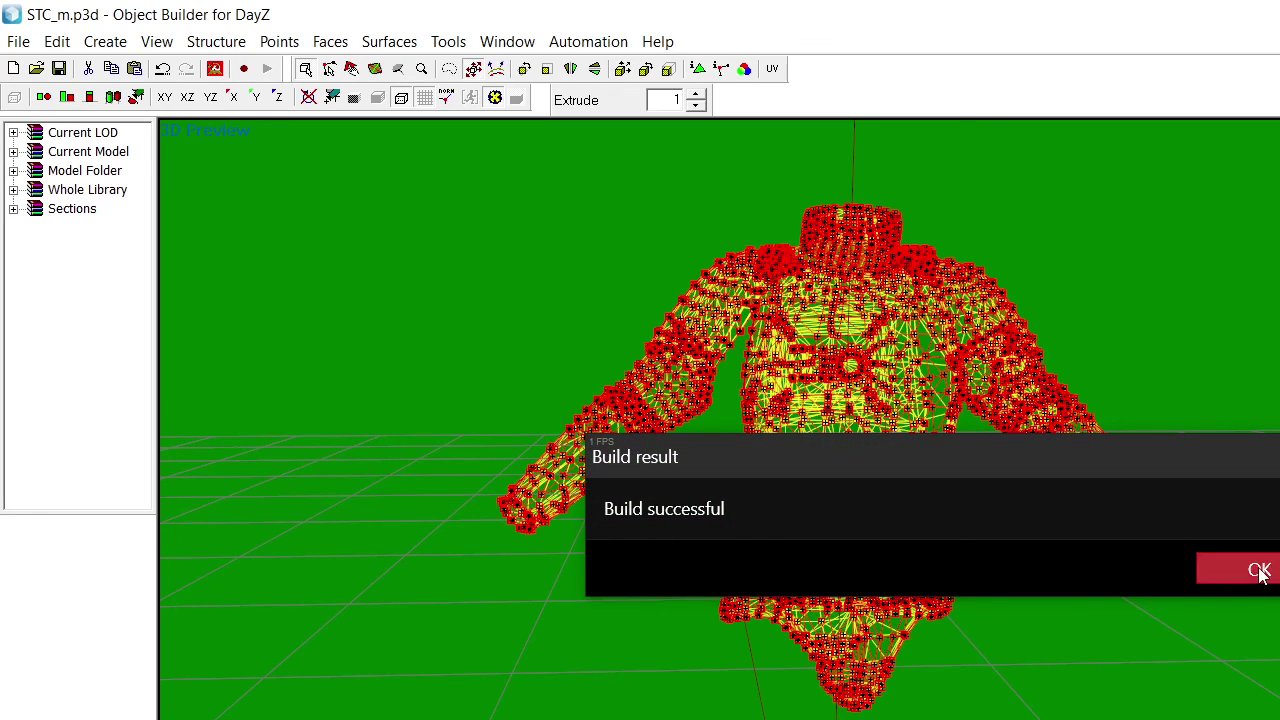
pyautogui.click(1259, 570)
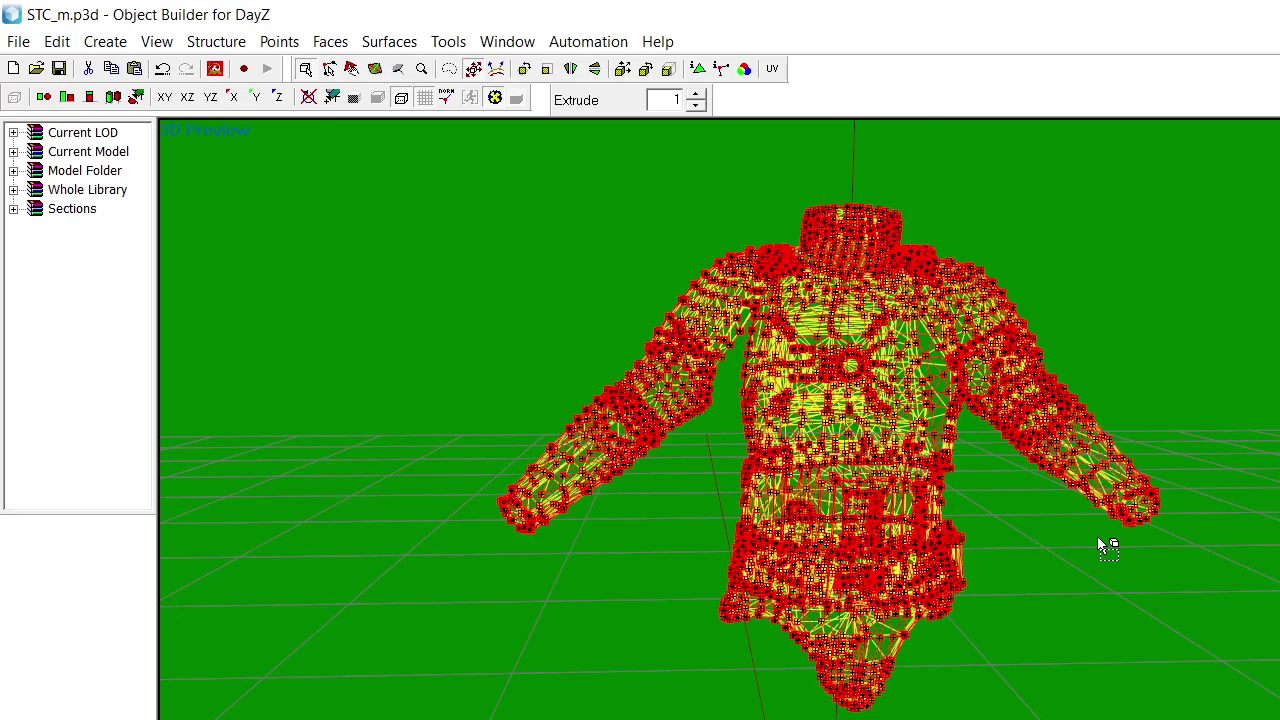
pyautogui.moveTo(1067, 574); pyautogui.dragTo(1065, 577, button='right')
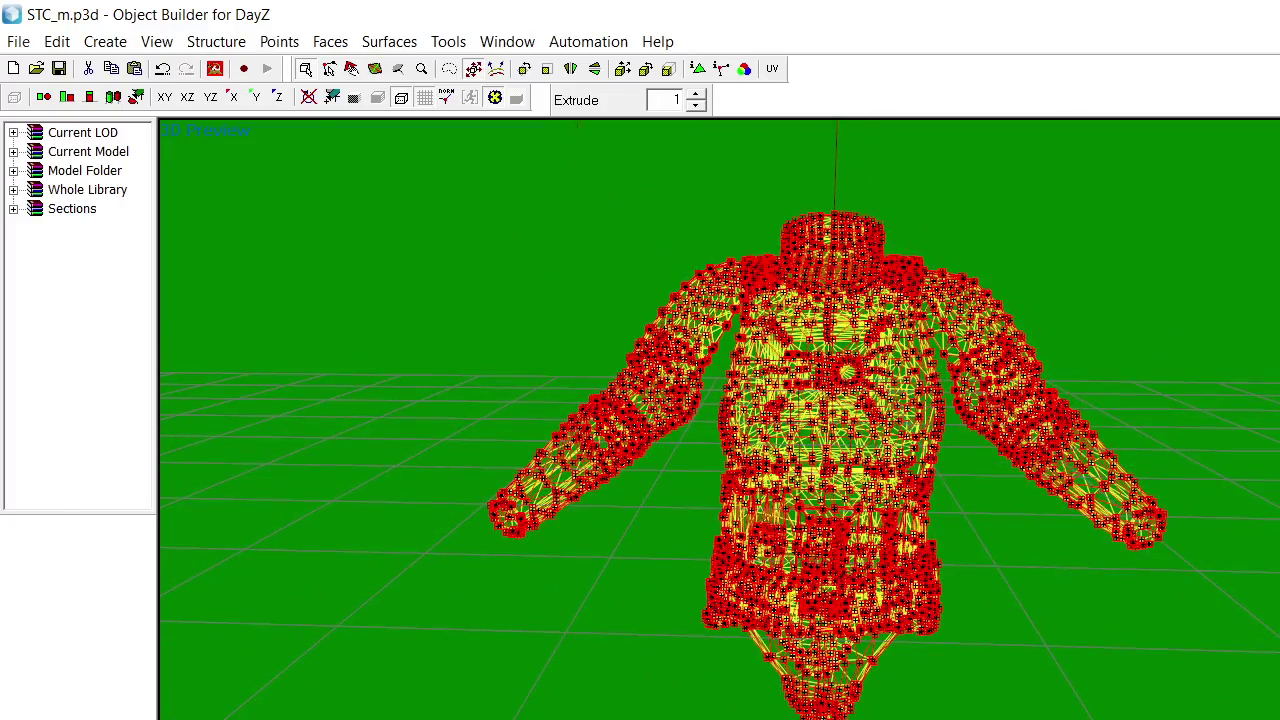
# Switch to File Explorer and open the Stormtrooper's Regular\Helmet folder
pyautogui.hotkey('alt', 'Tab')
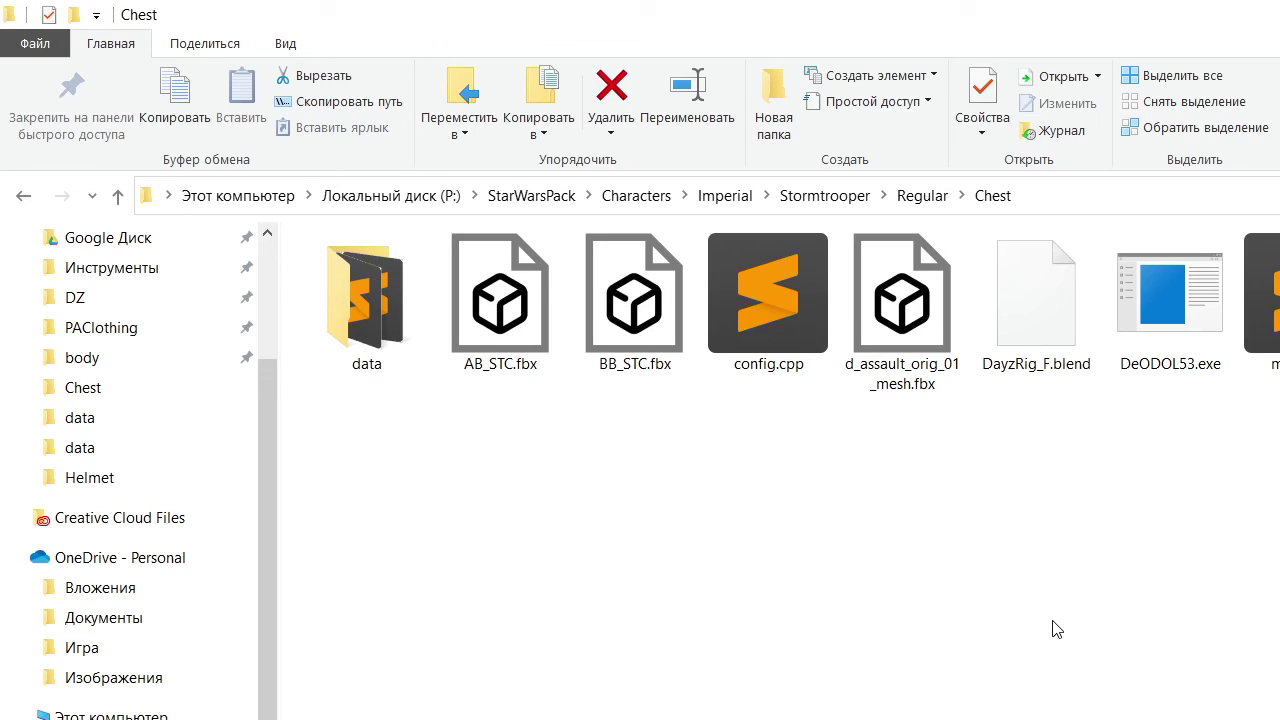
pyautogui.click(920, 196)
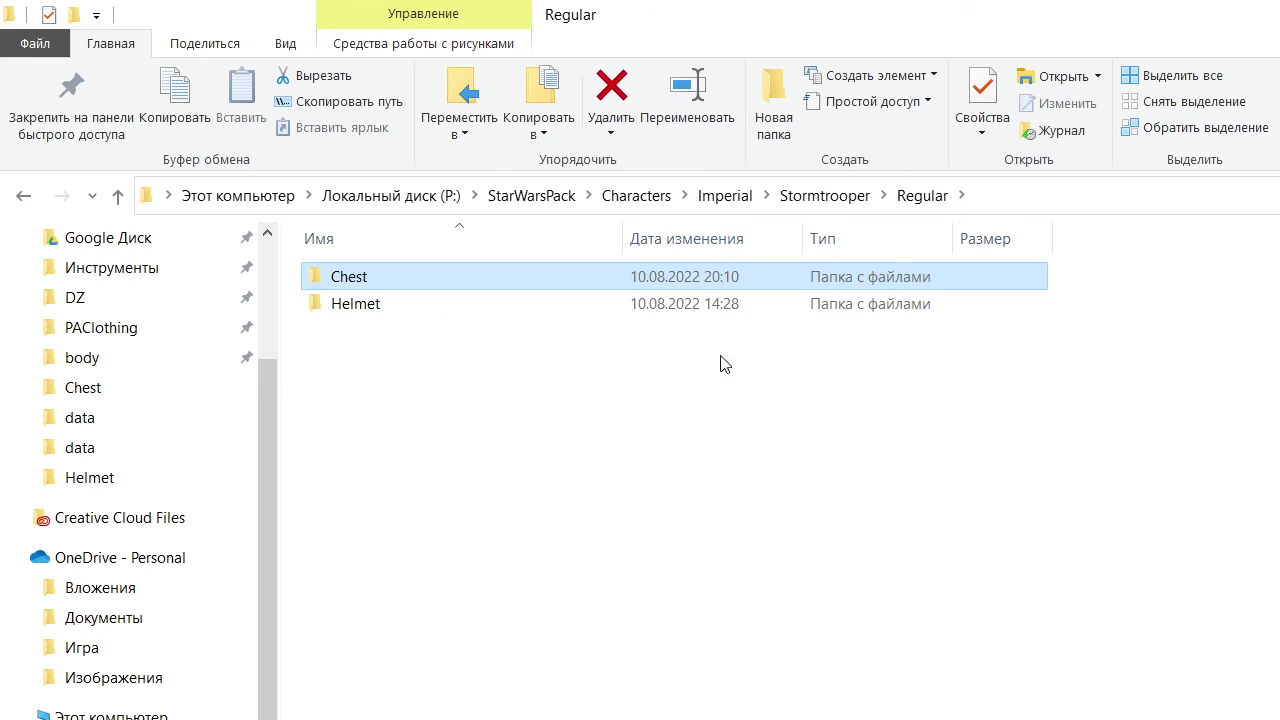
pyautogui.doubleClick(506, 310)
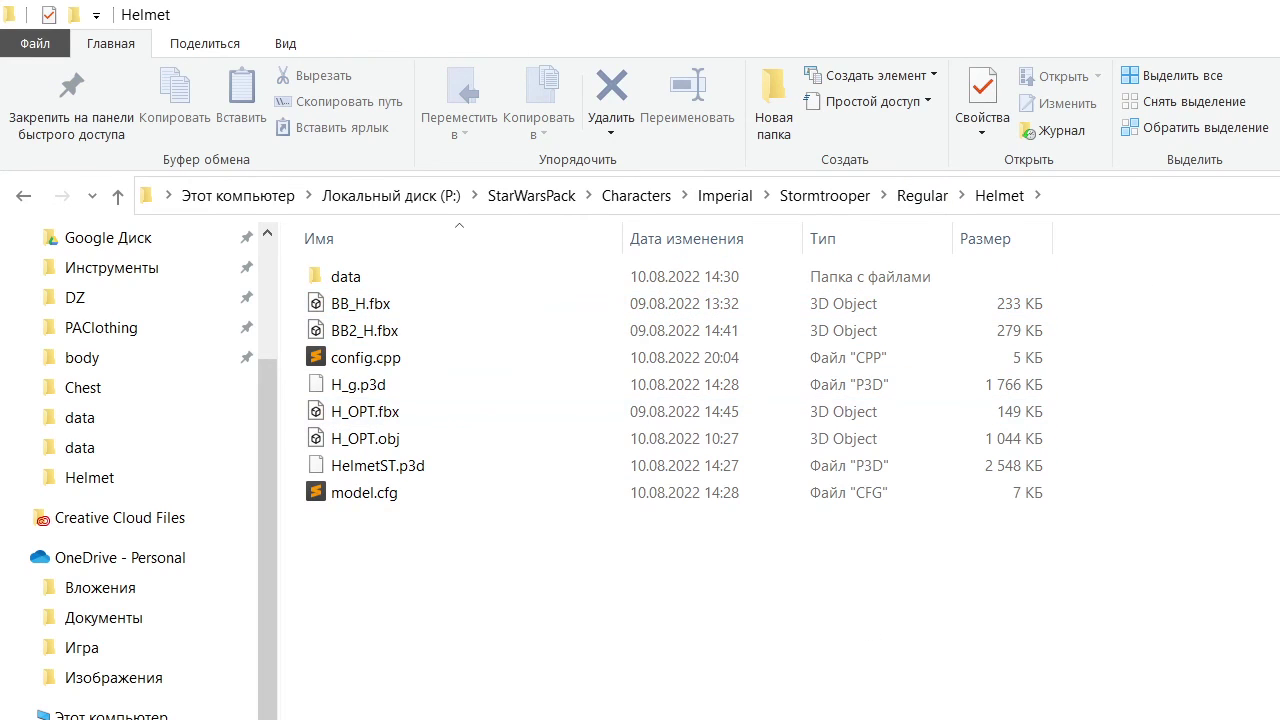
# Start another build of the P:\StarWarsPack addon in DayZ Addon Builder and return to the Helmet folder
pyautogui.hotkey('alt', 'Tab')
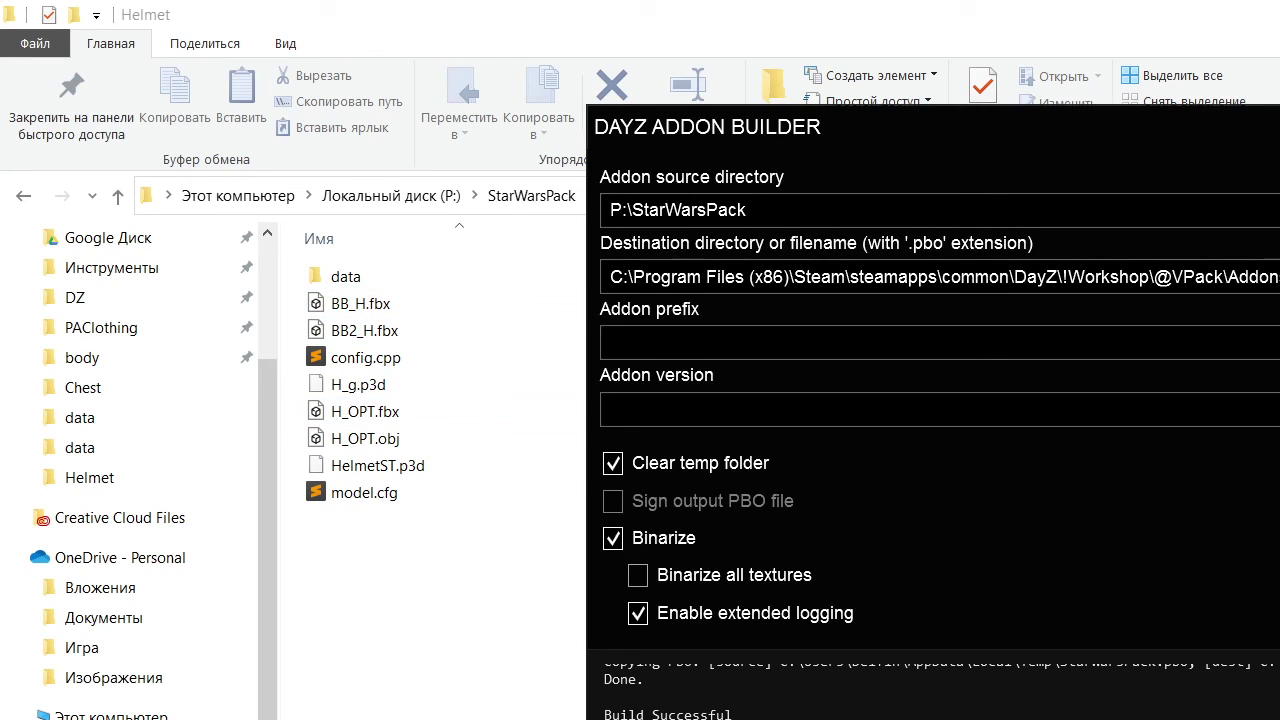
pyautogui.click(1189, 592)
pyautogui.hotkey('alt', 'Tab')
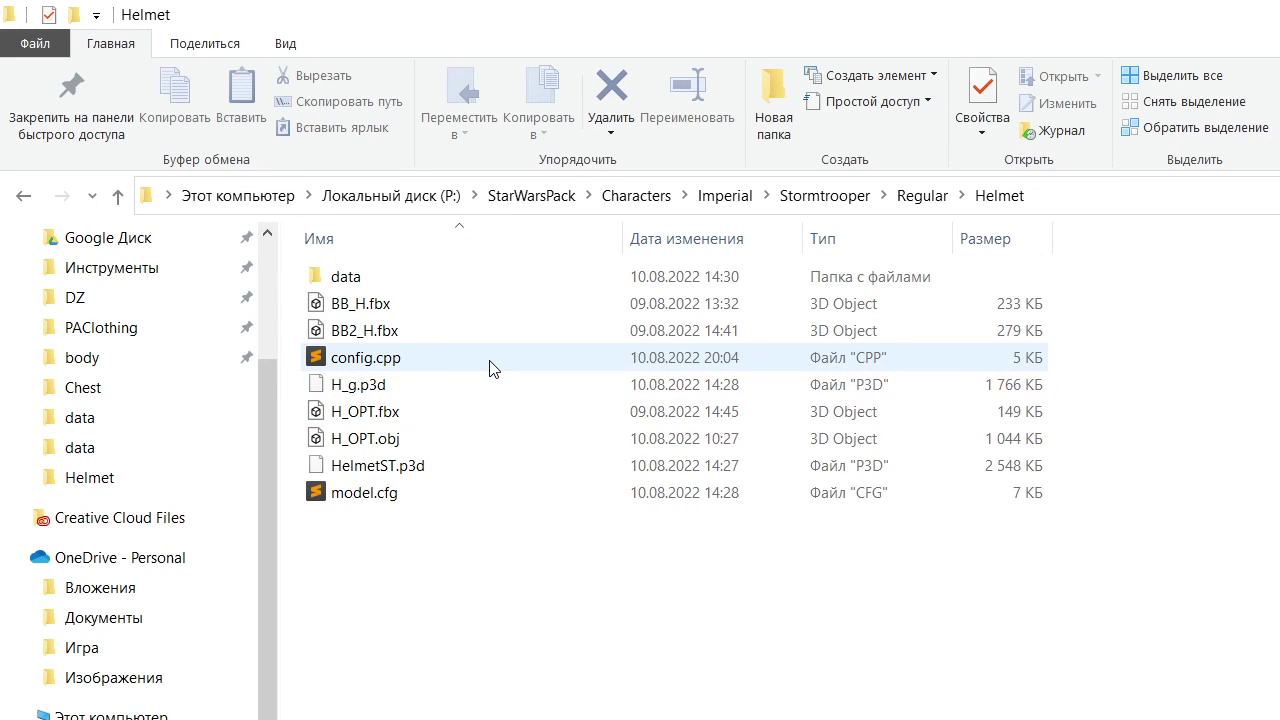
# Open the helmet's config.cpp in Sublime Text and review its CfgVehicles class, model path and inventory slot
pyautogui.doubleClick(490, 368)
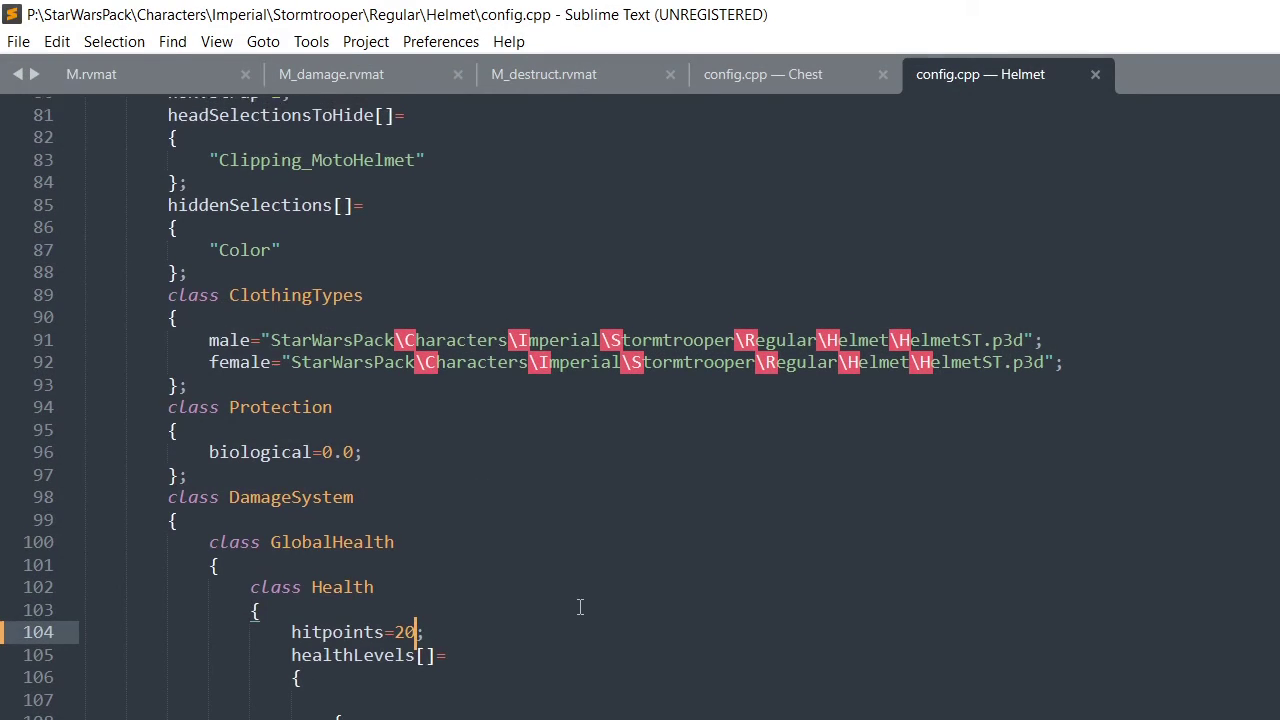
pyautogui.scroll(8, 532, 570)
pyautogui.scroll(6, 532, 570)
pyautogui.scroll(-1, 248, 597)
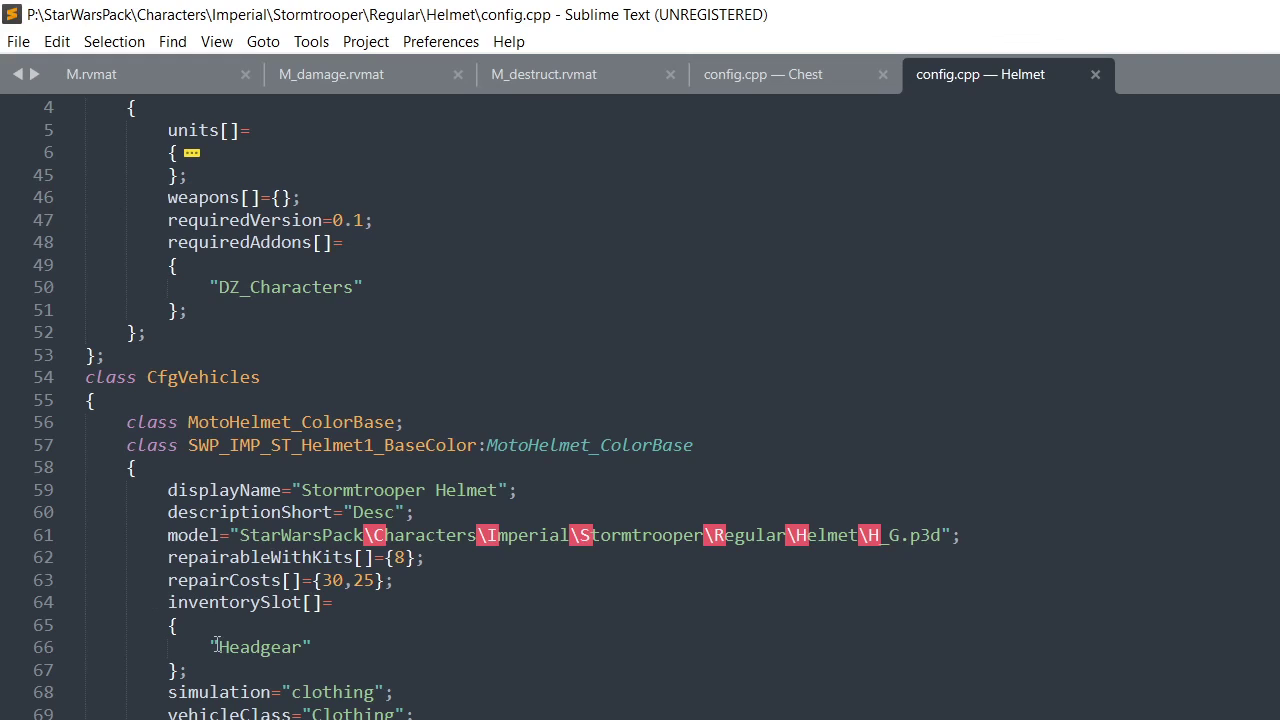
pyautogui.press('super+Down')
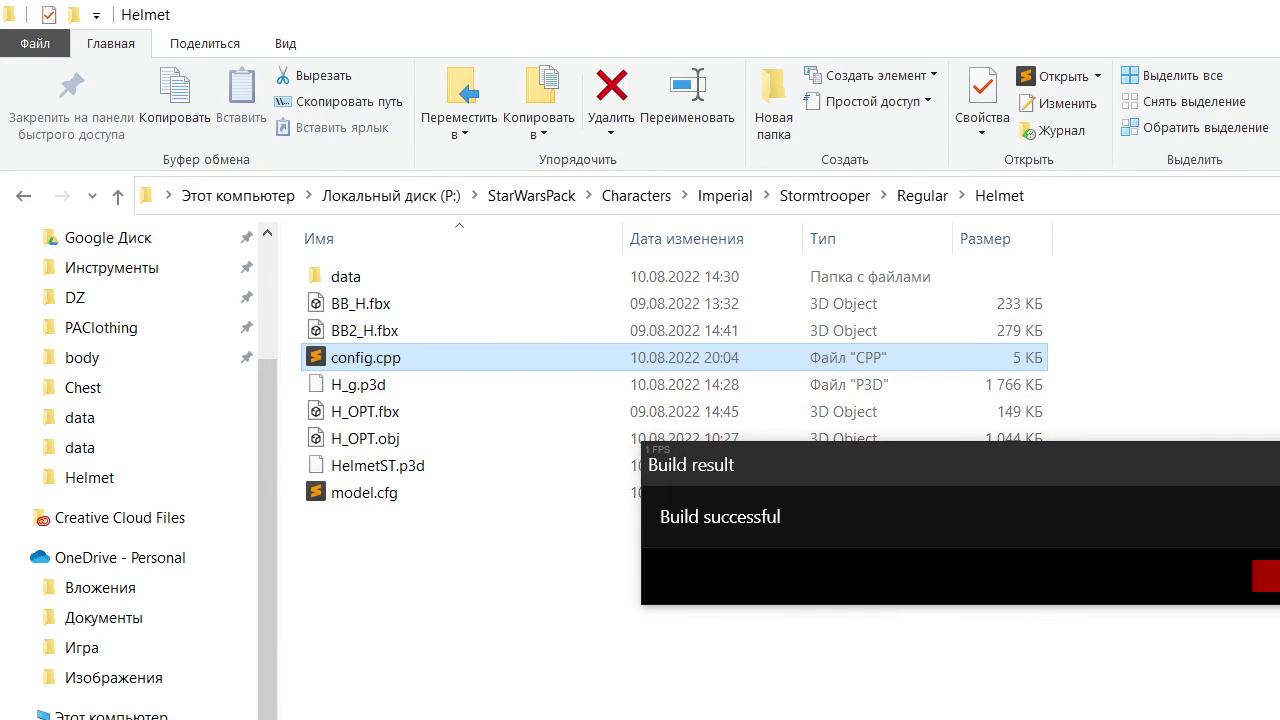
# Dismiss the build result and switch to the running DayZ game
pyautogui.click(1266, 576)
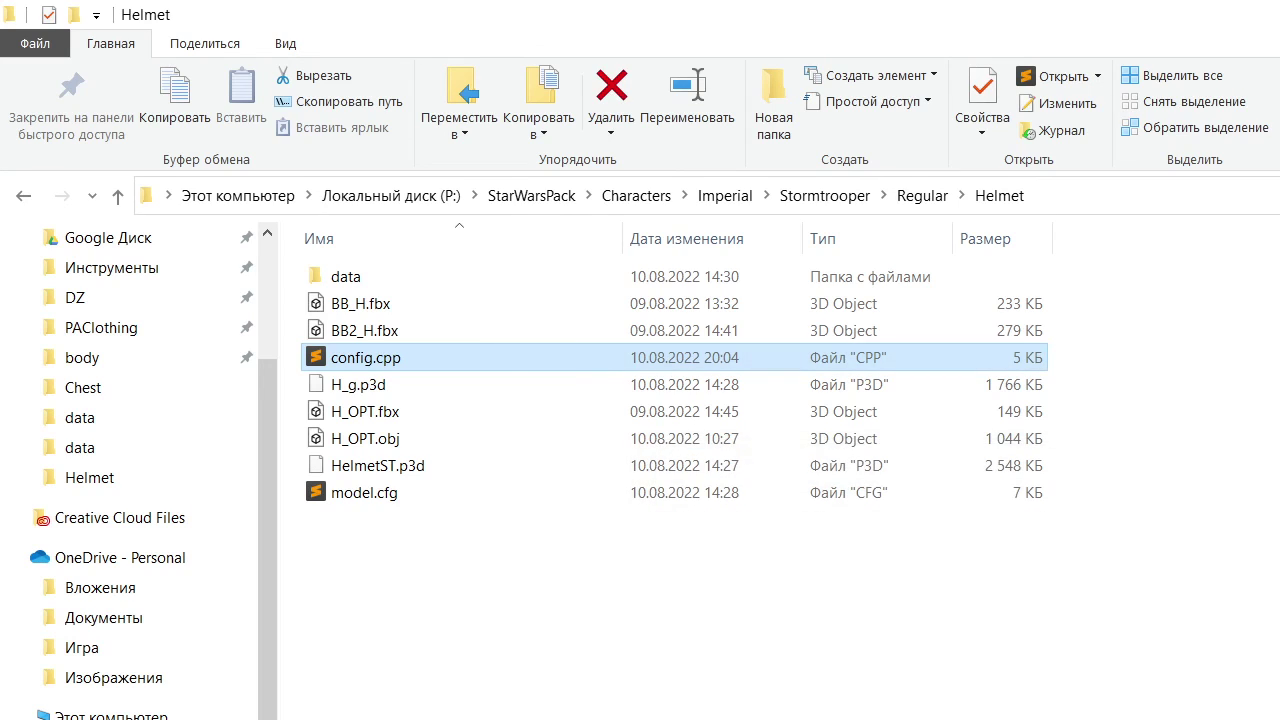
pyautogui.click(1266, 576)
pyautogui.hotkey('alt', 'Tab')
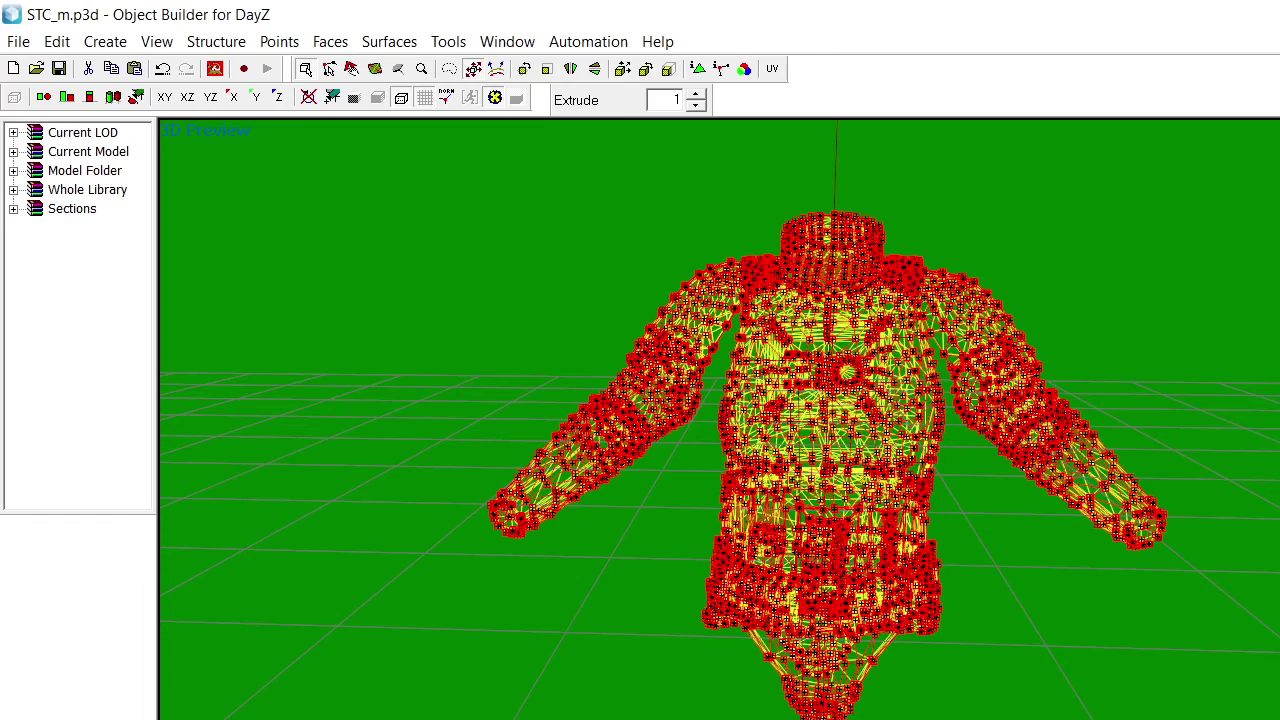
pyautogui.hotkey('alt', 'Tab')
pyautogui.hotkey('alt', 'Tab')
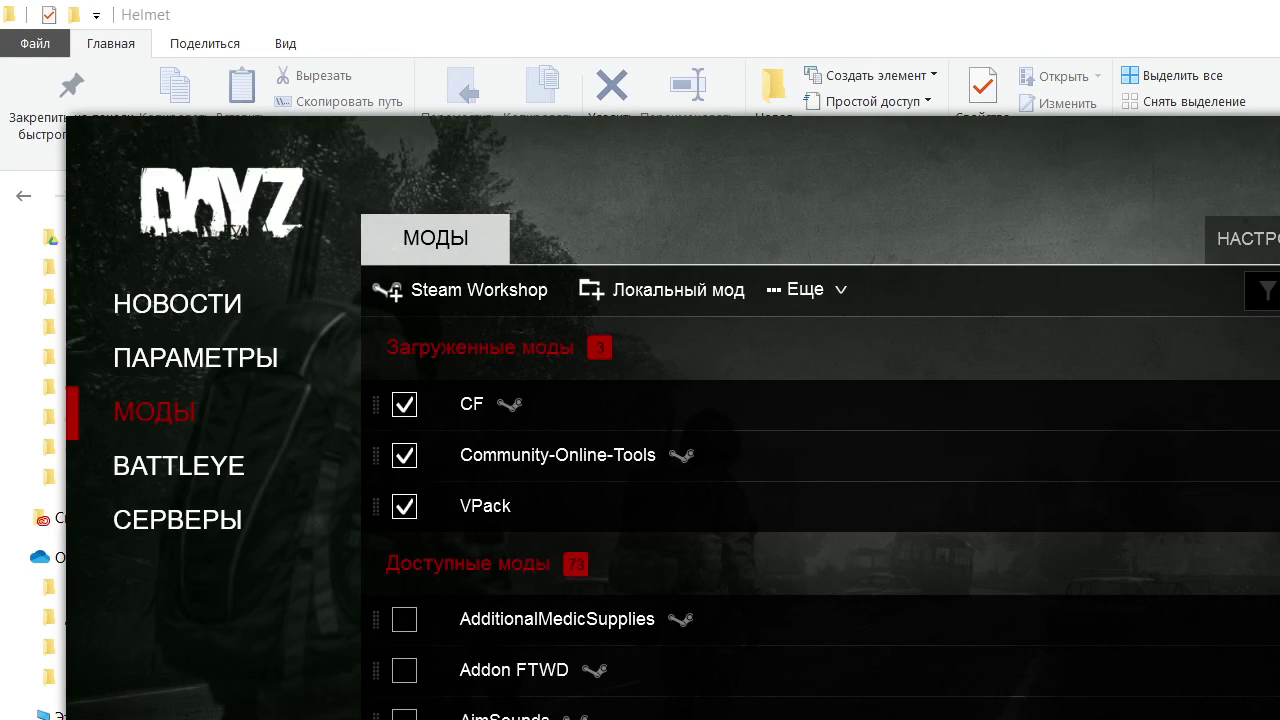
pyautogui.hotkey('alt', 'Tab')
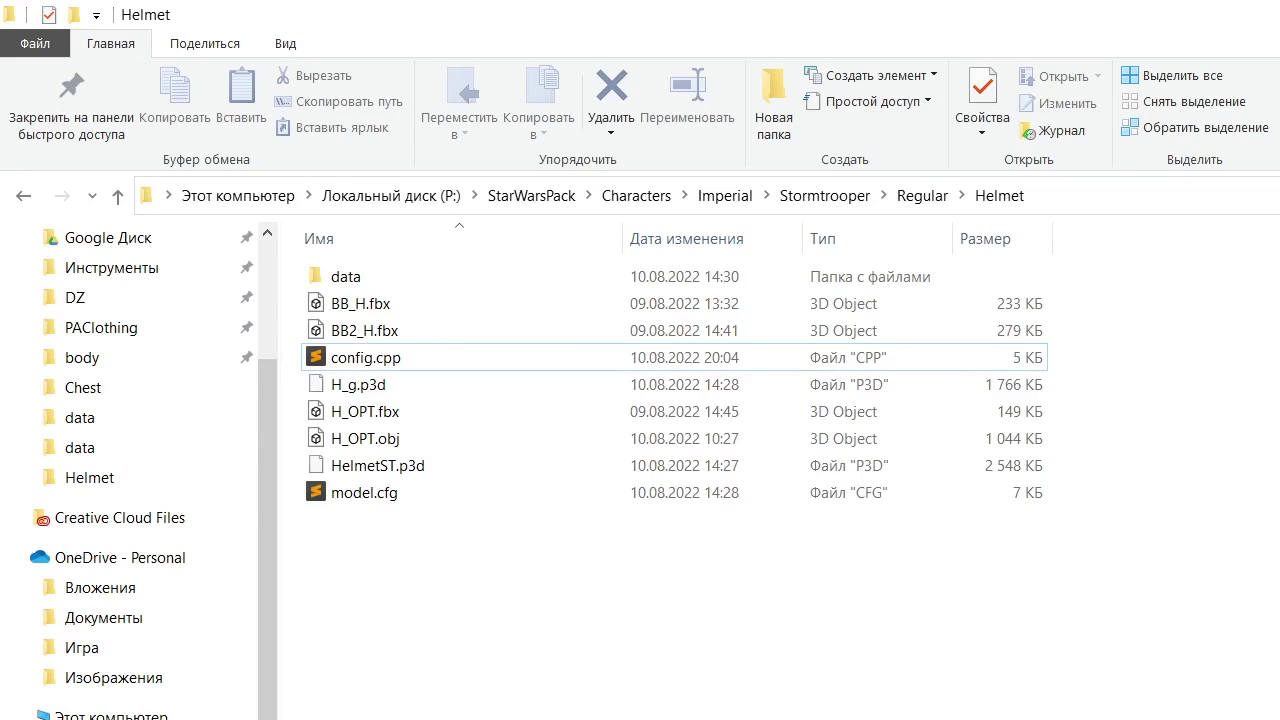
pyautogui.hotkey('alt', 'Tab')
pyautogui.hotkey('alt', 'Tab')
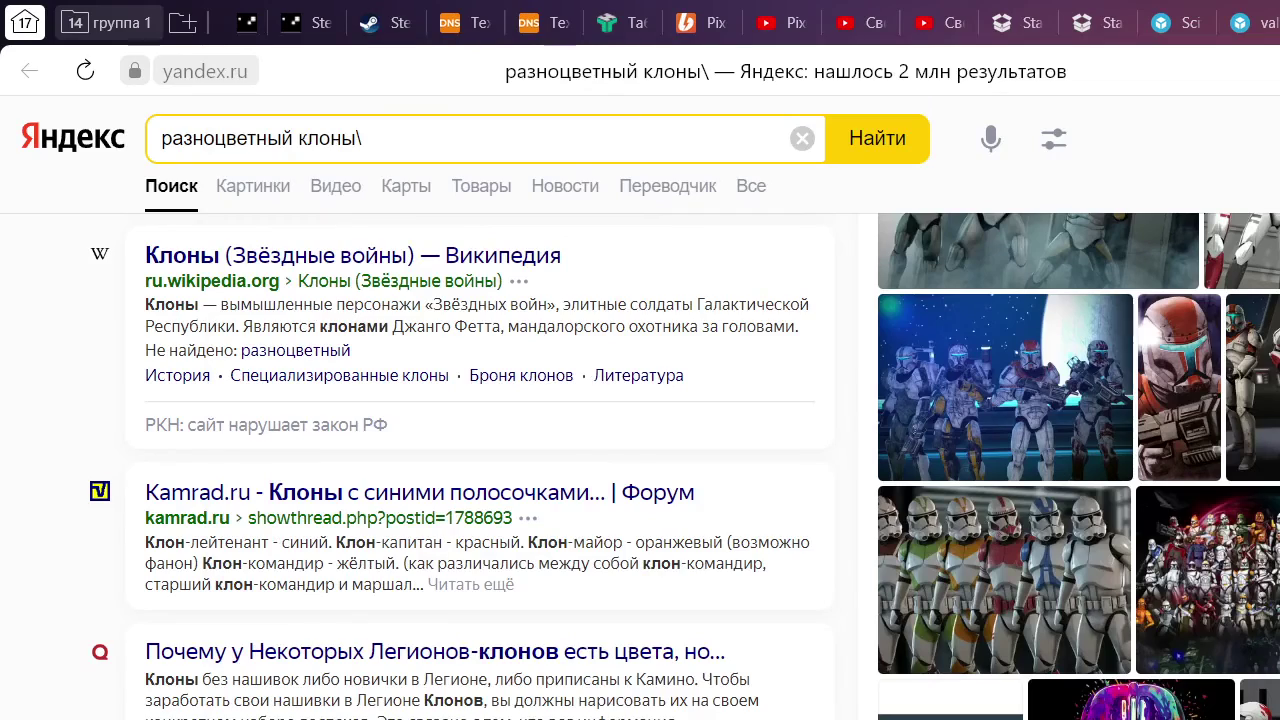
pyautogui.hotkey('alt', 'Tab')
# Walk the character to the road and check the worn Stormtrooper chest armour in the inventory
pyautogui.press('Tab')
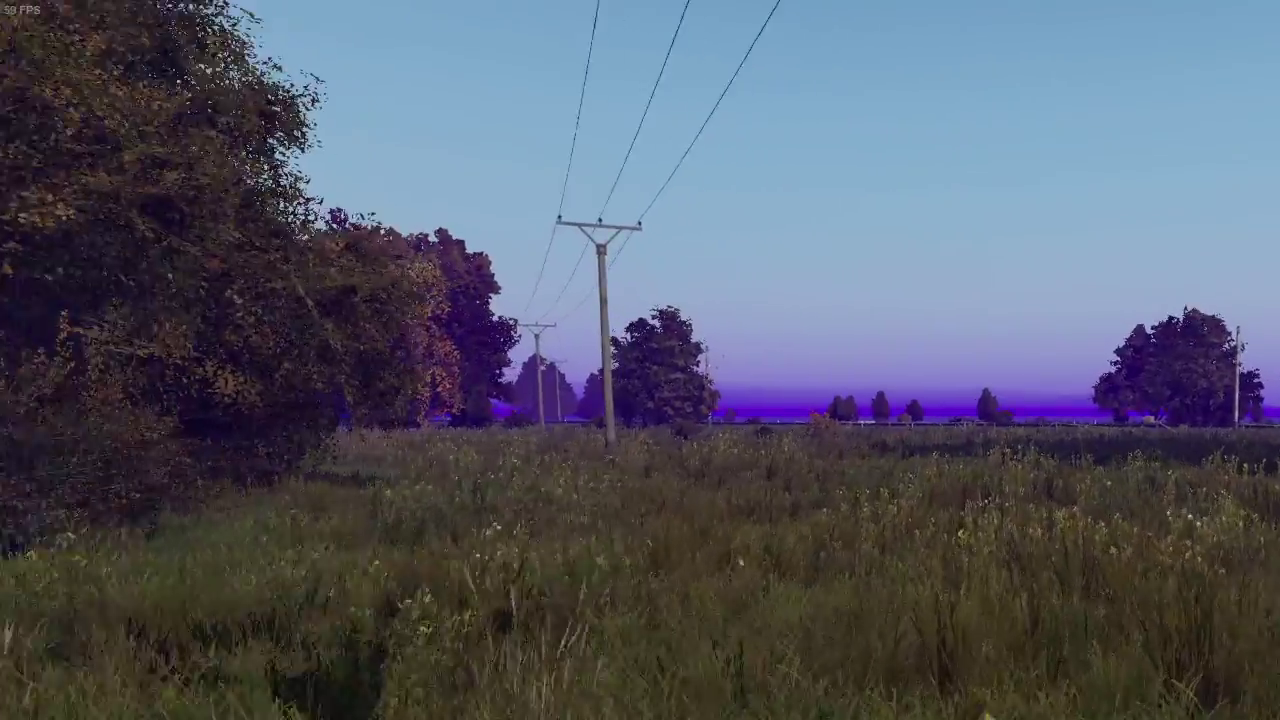
pyautogui.press('w')
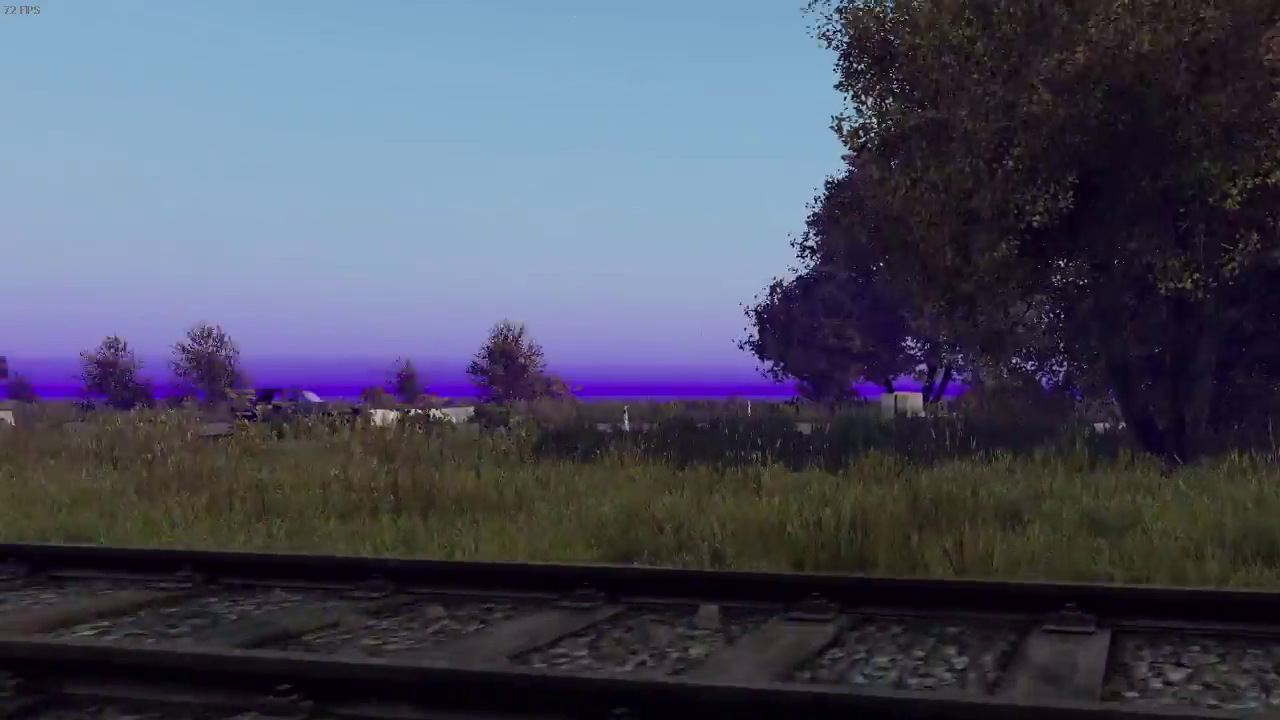
pyautogui.press('w')
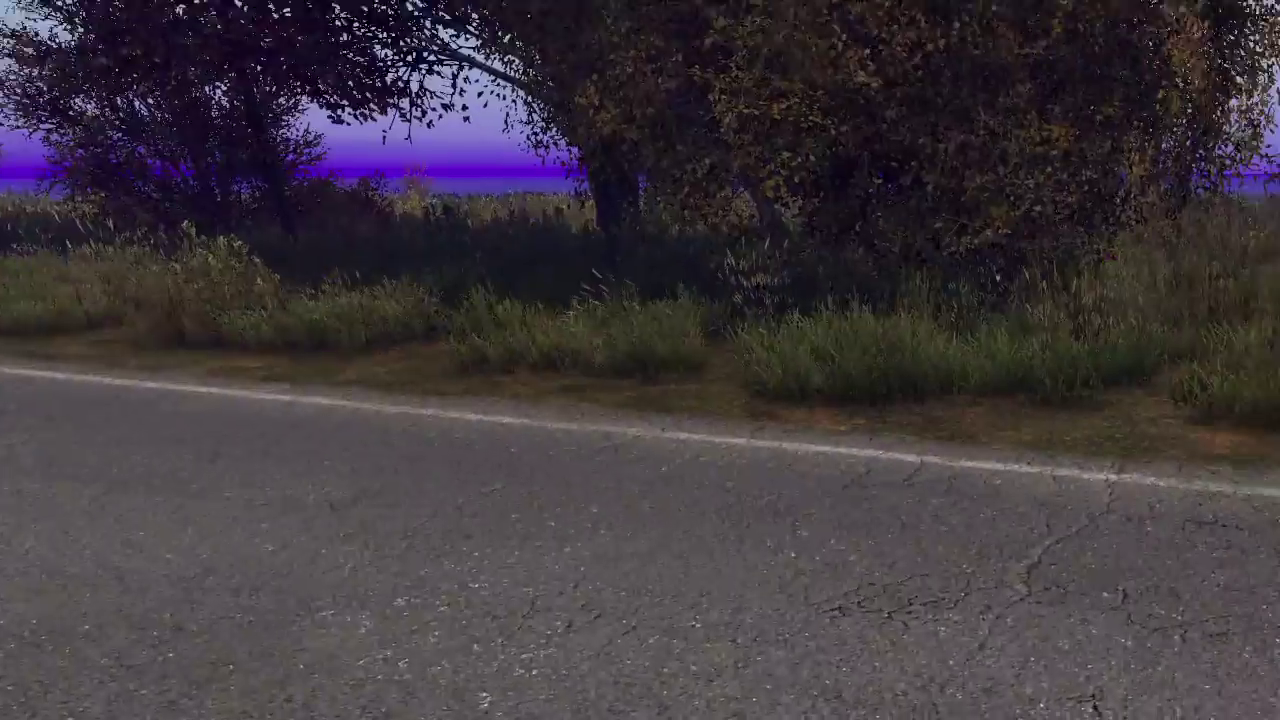
pyautogui.press('Tab')
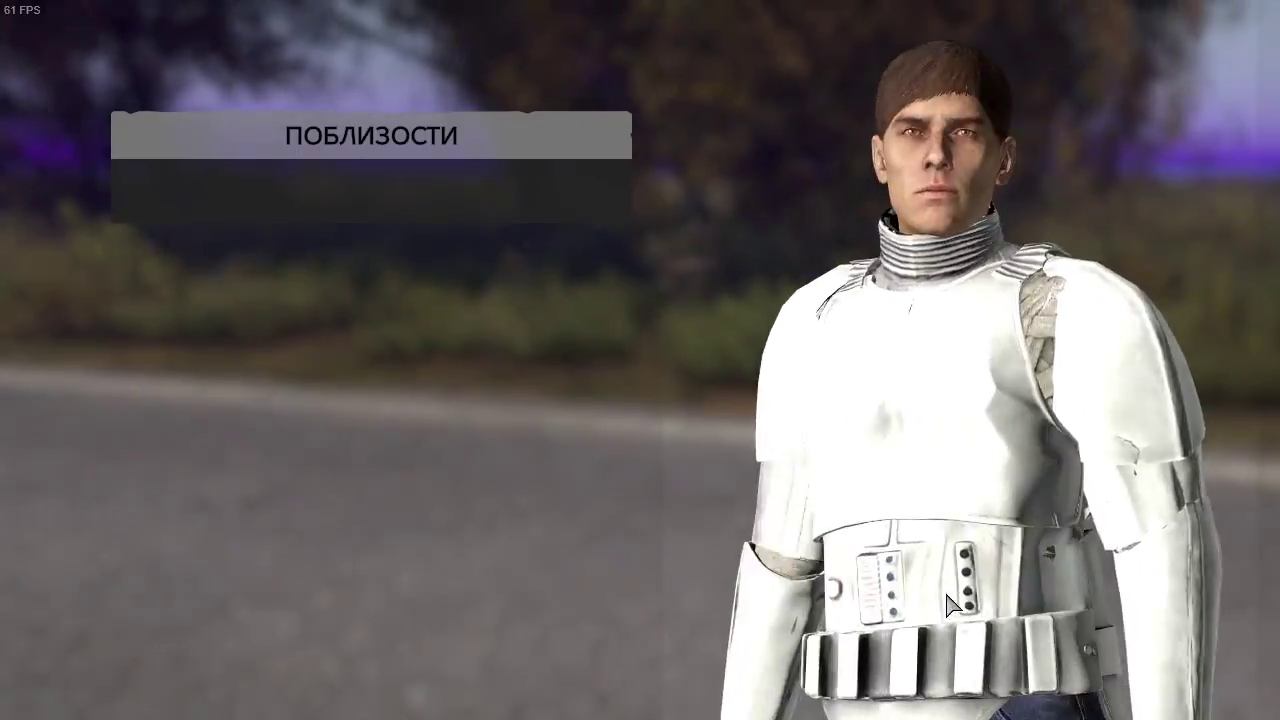
pyautogui.press('Tab')
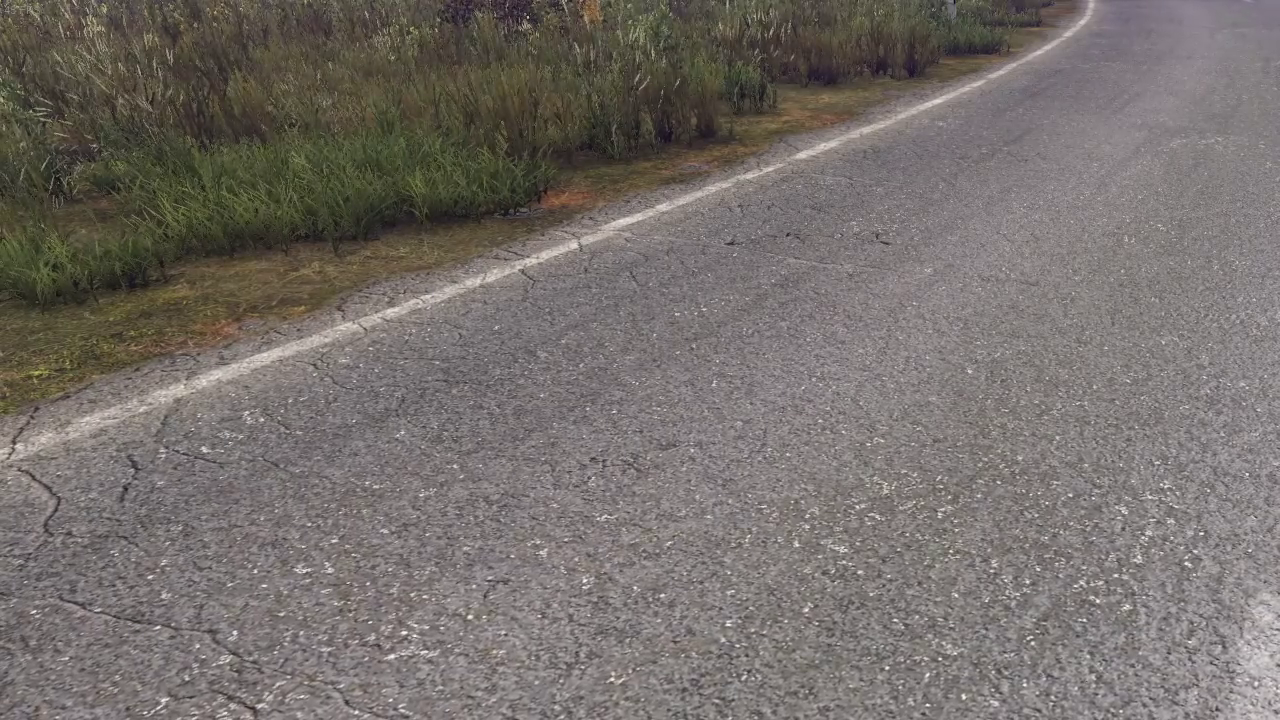
# Search the Object Spawner for "boris" and spawn a SurvivorM_Boris character at the cursor on the road
pyautogui.press('y')
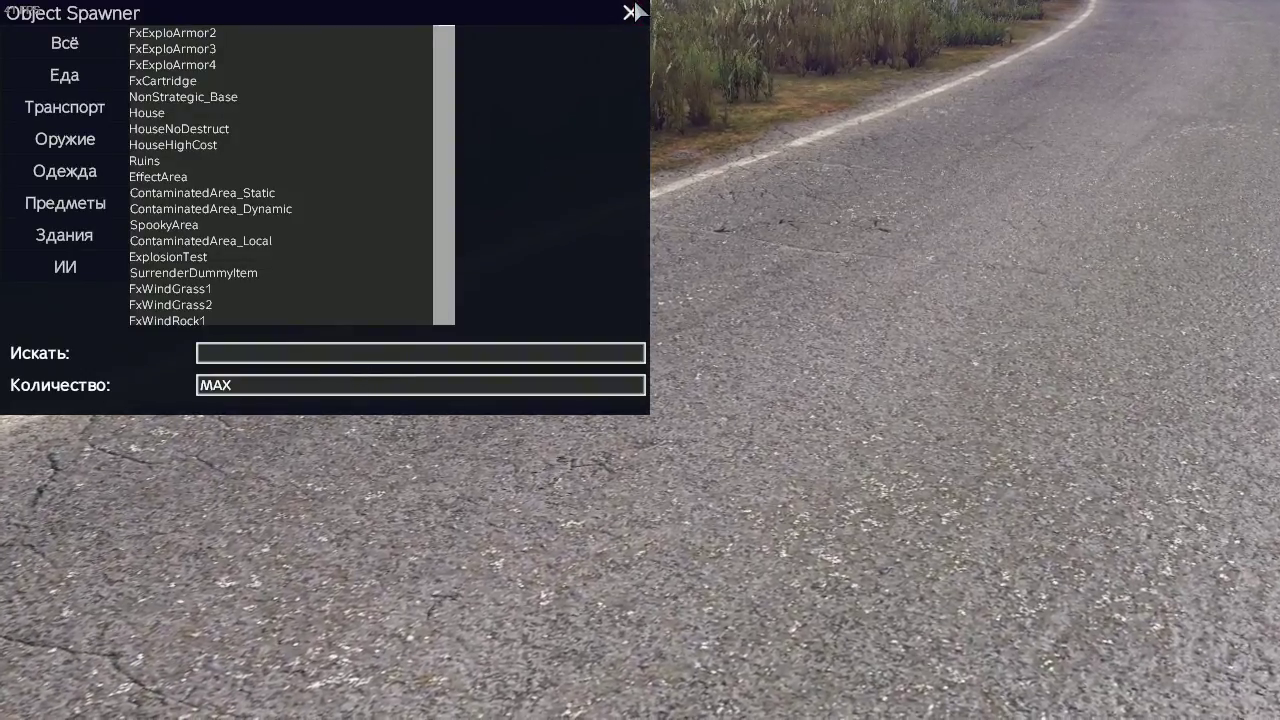
pyautogui.click(632, 12)
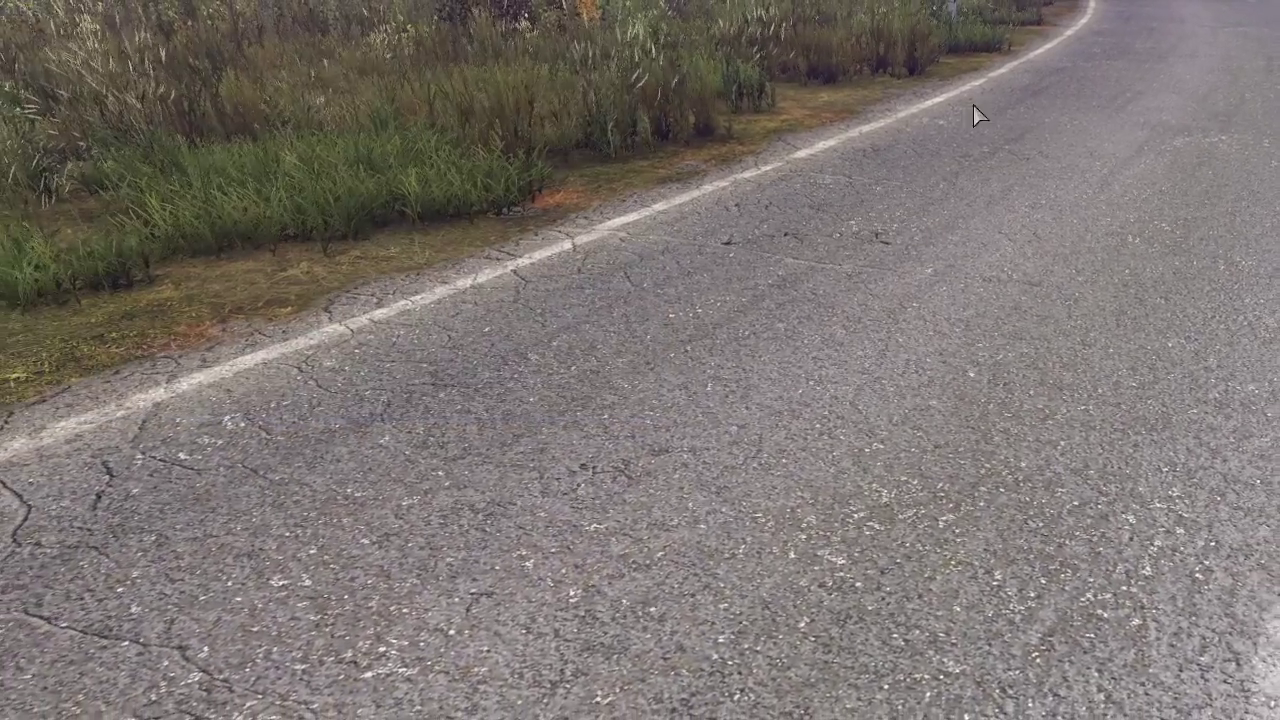
pyautogui.press('y')
pyautogui.click(241, 352)
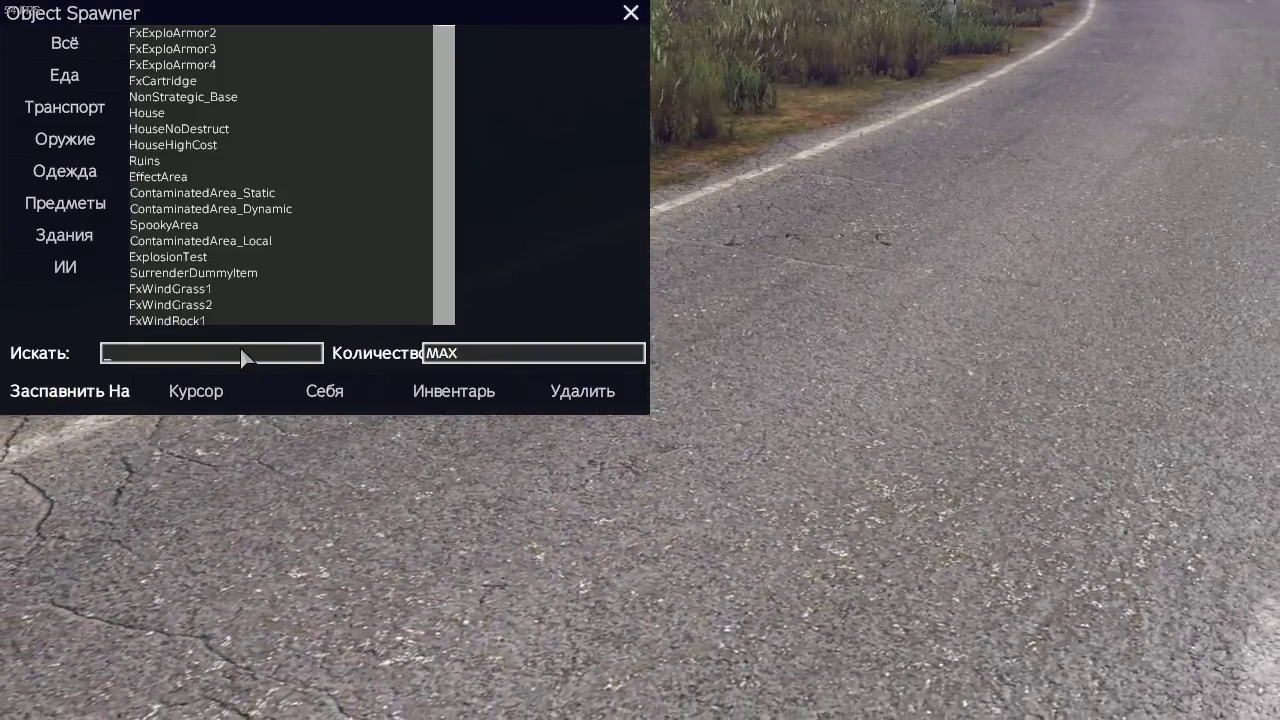
pyautogui.write('boris_')
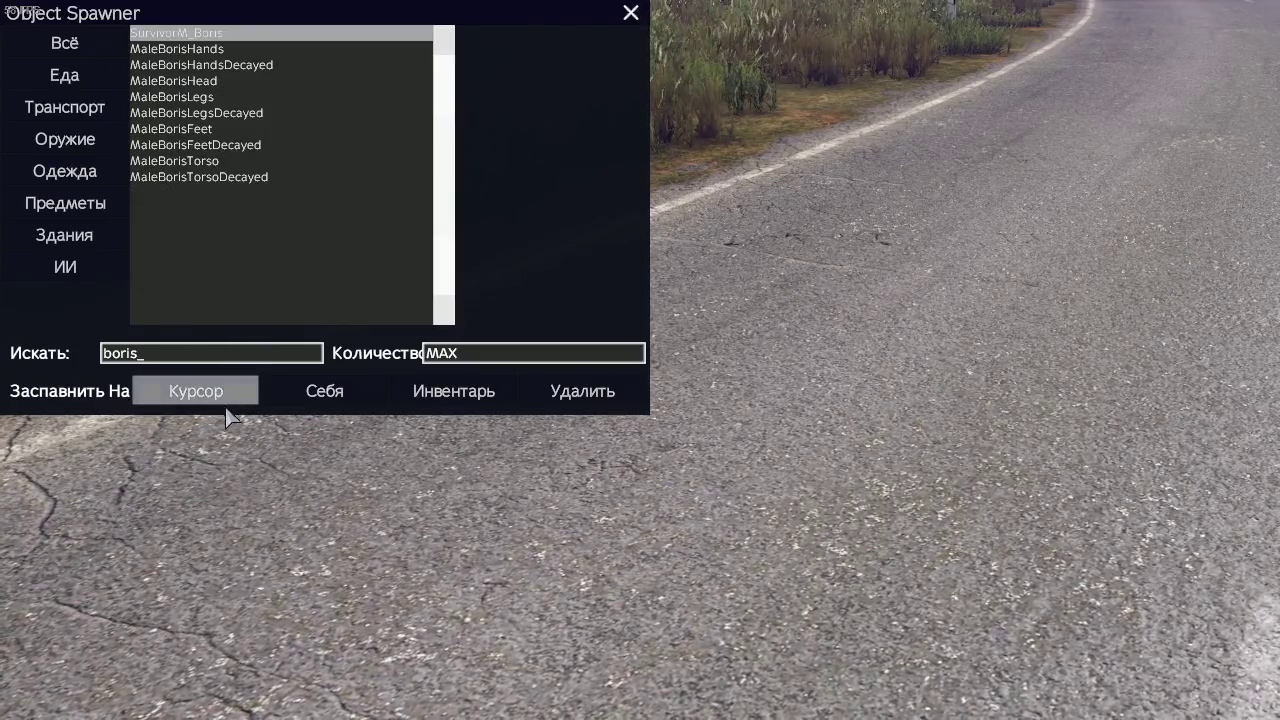
pyautogui.click(213, 395)
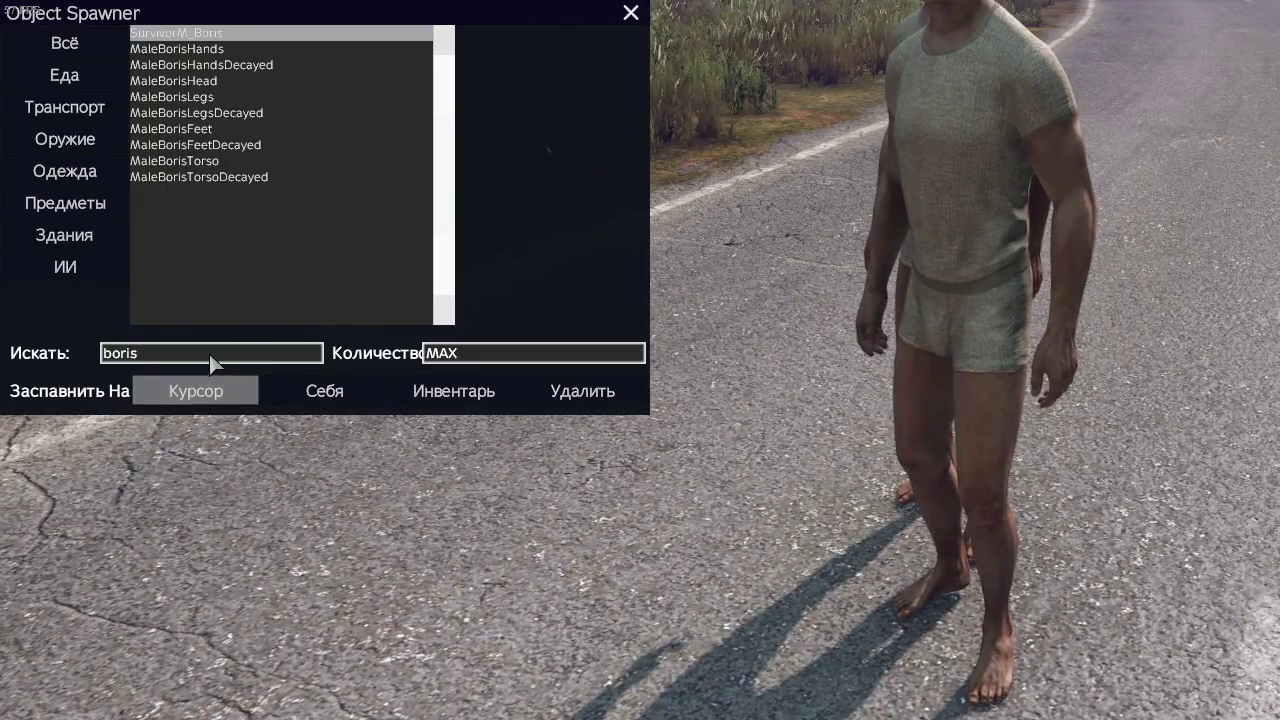
# Look further along the road and spawn a second SurvivorM_Boris character there at the cursor
pyautogui.press('y')
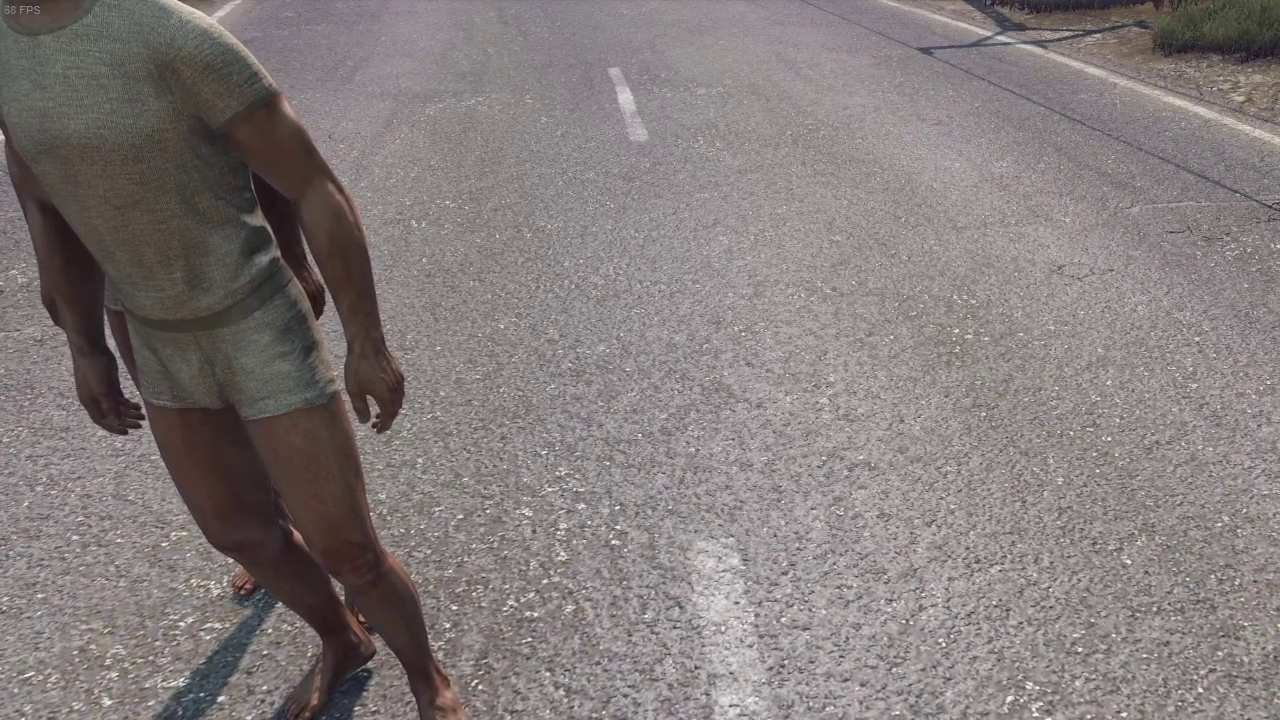
pyautogui.write('yboris')
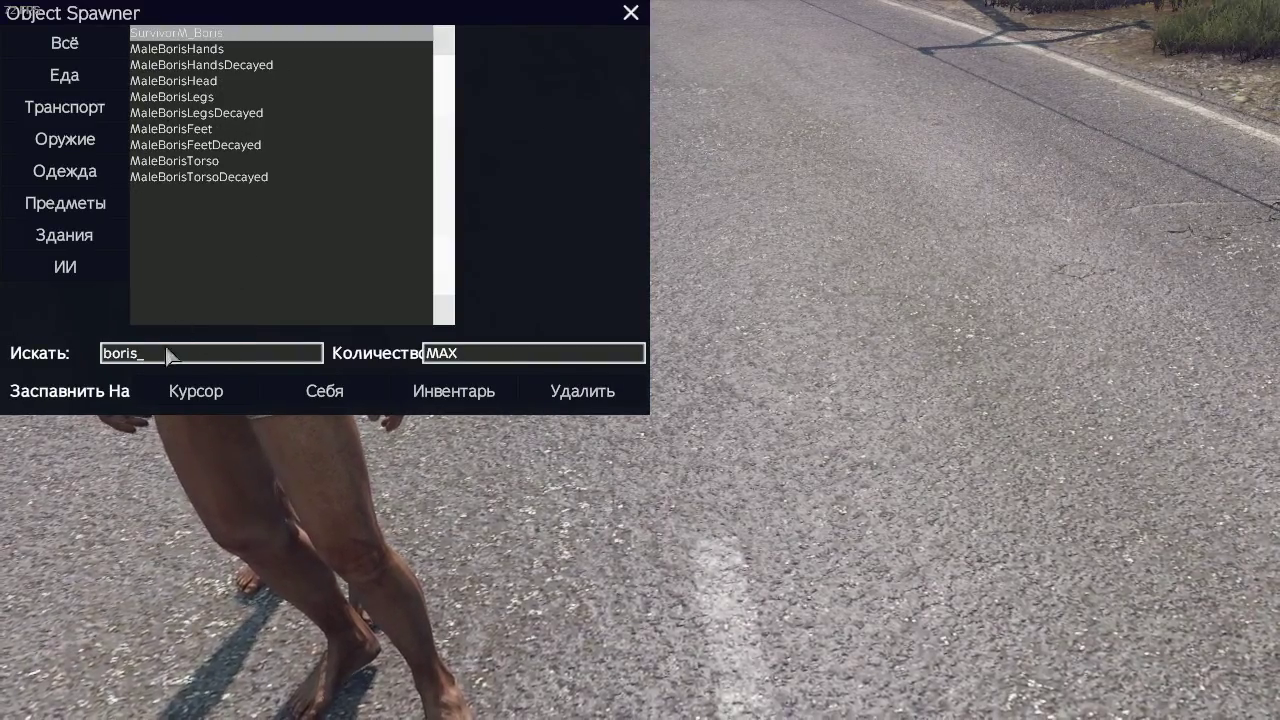
pyautogui.click(196, 391)
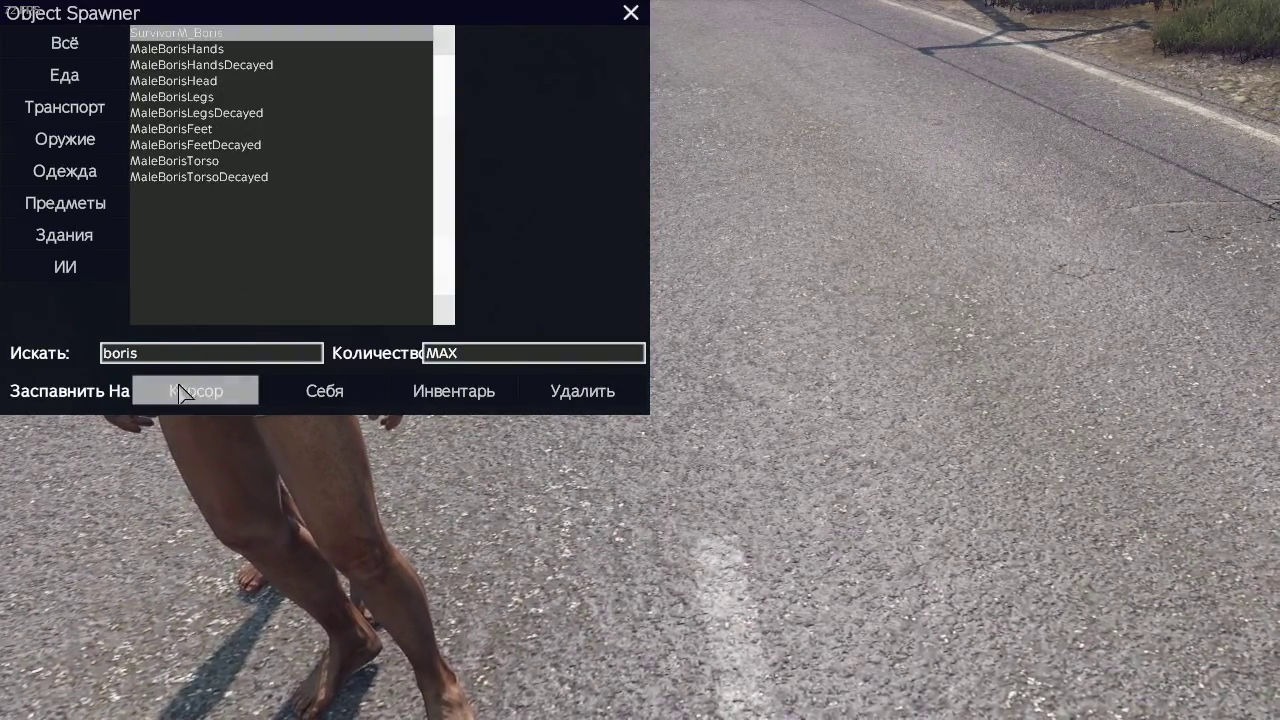
# Replace the spawner search with "handc" and spawn the Handcuffs at the cursor
pyautogui.press('BackSpace')
pyautogui.press('BackSpace')
pyautogui.press('BackSpace')
pyautogui.press('BackSpace')
pyautogui.press('BackSpace')
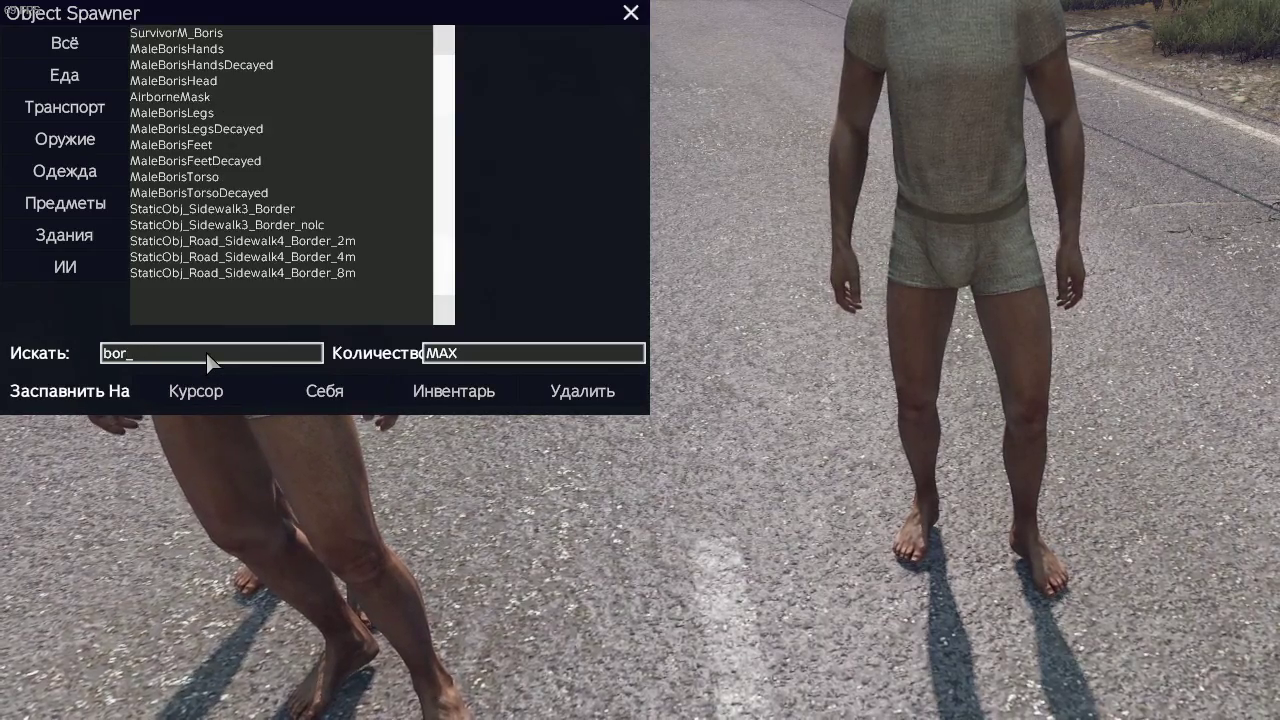
pyautogui.write('handc')
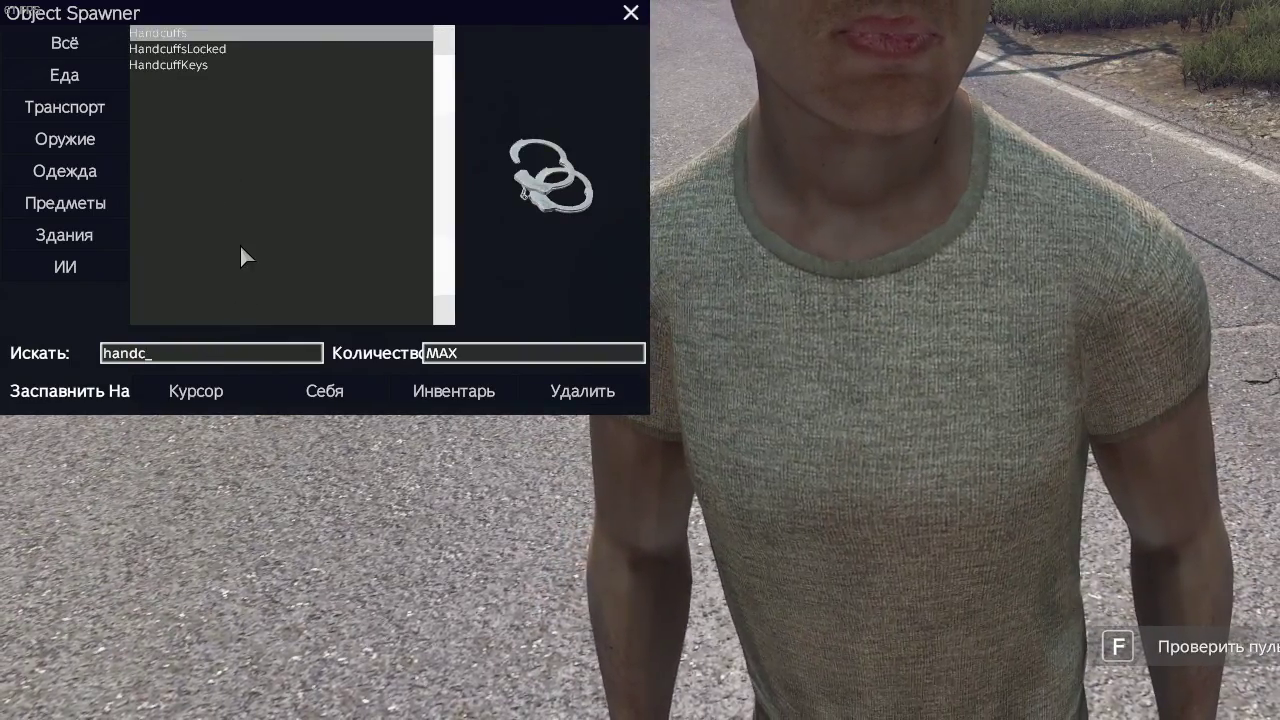
pyautogui.click(177, 389)
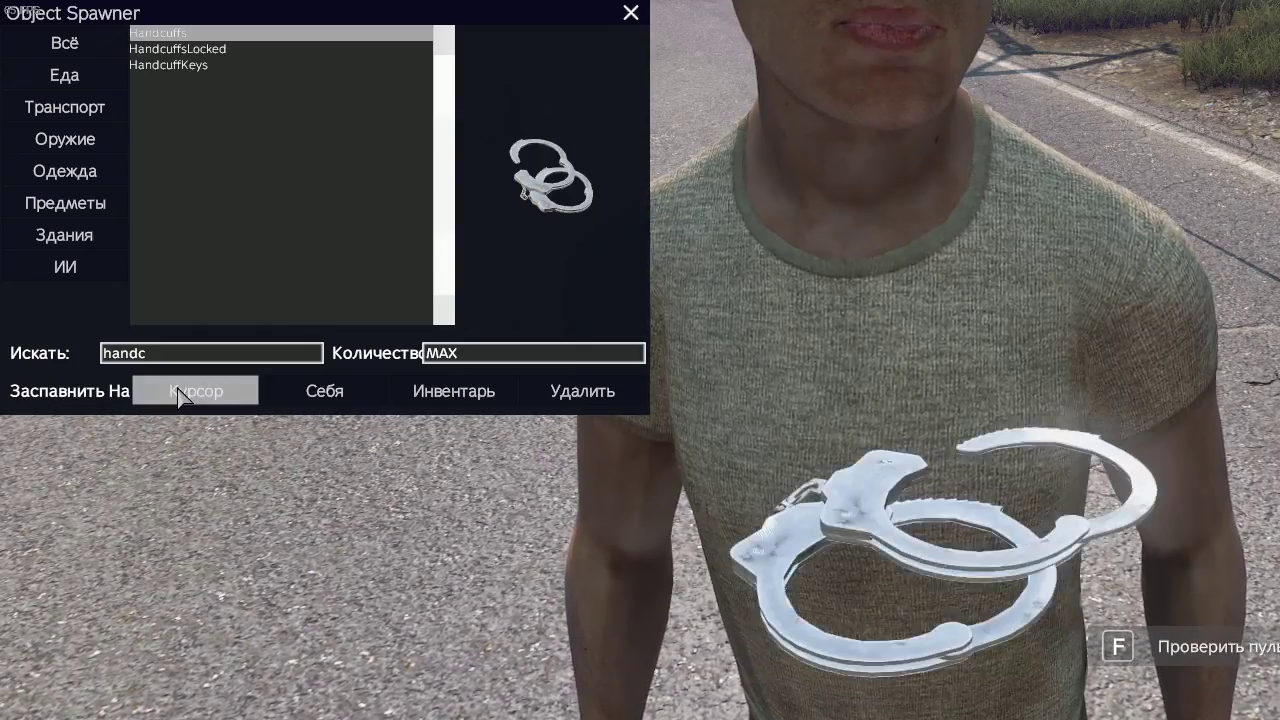
# Pick up the handcuffs and bind the second survivor's hands with them
pyautogui.press('Escape')
pyautogui.press('f')
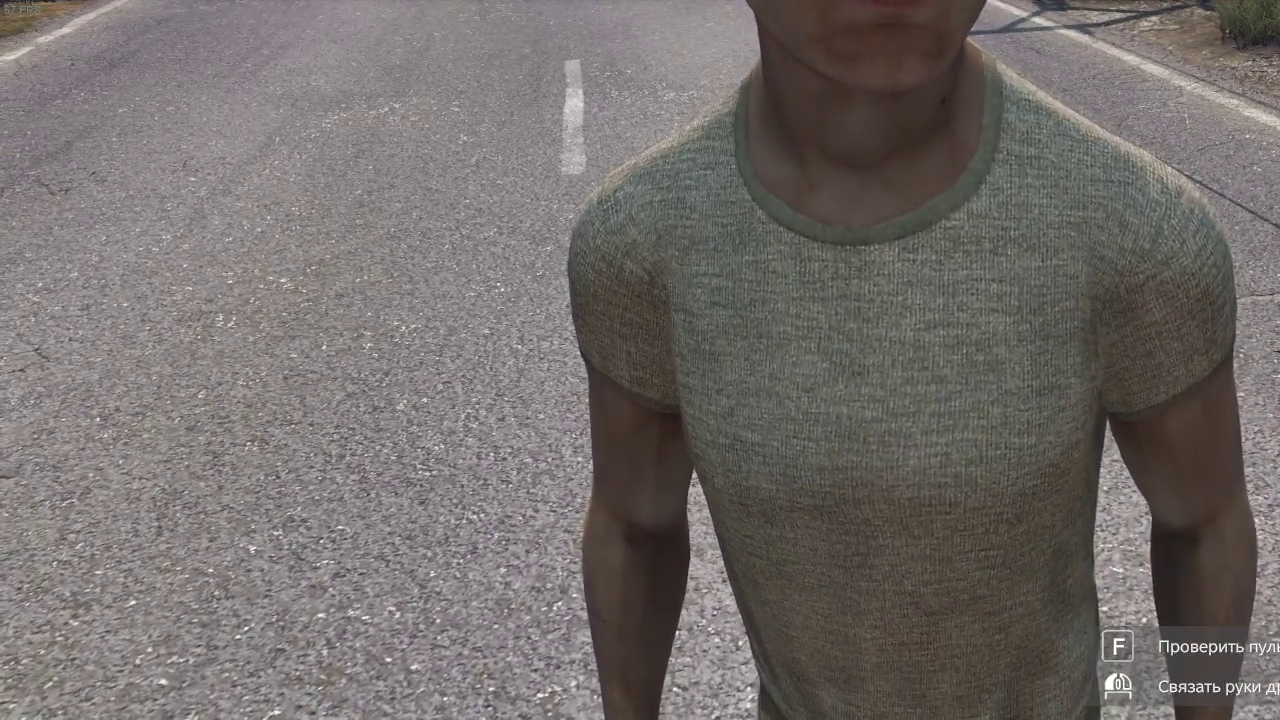
pyautogui.click(960, 540)
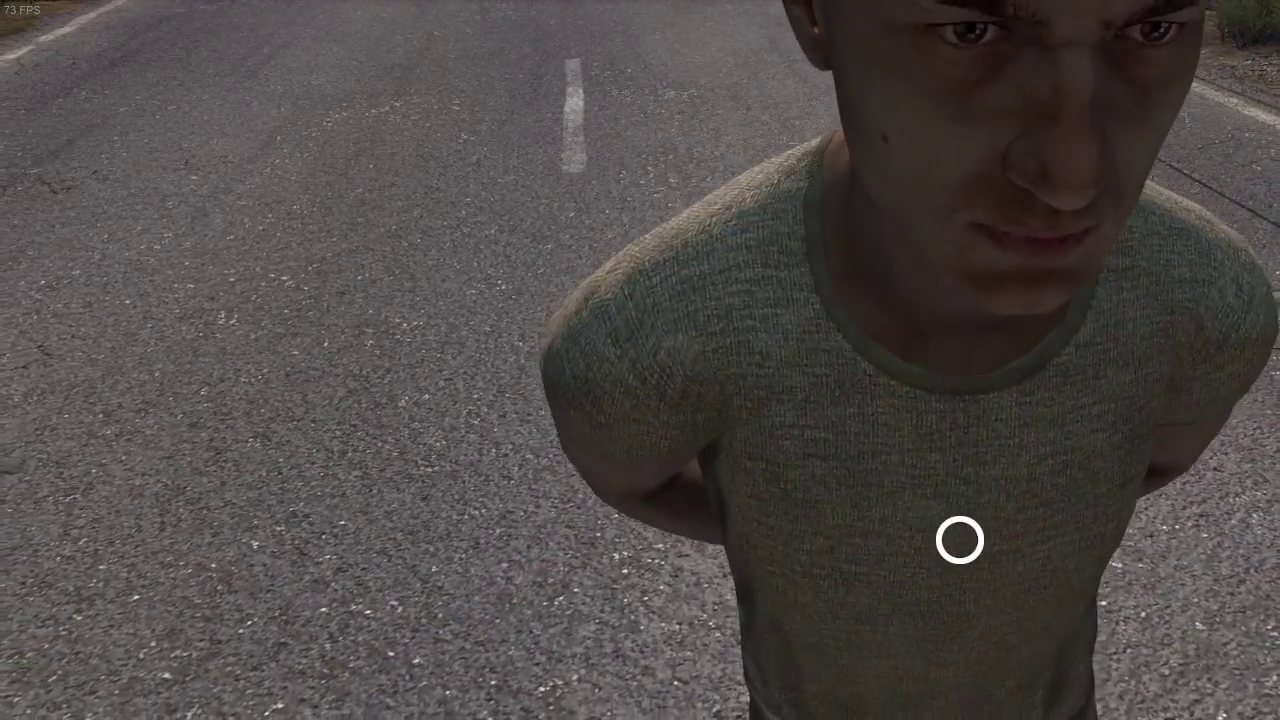
# Inspect the Stormtrooper Chestpiece from the inventory and drop it on the road
pyautogui.press('Tab')
pyautogui.press('Tab')
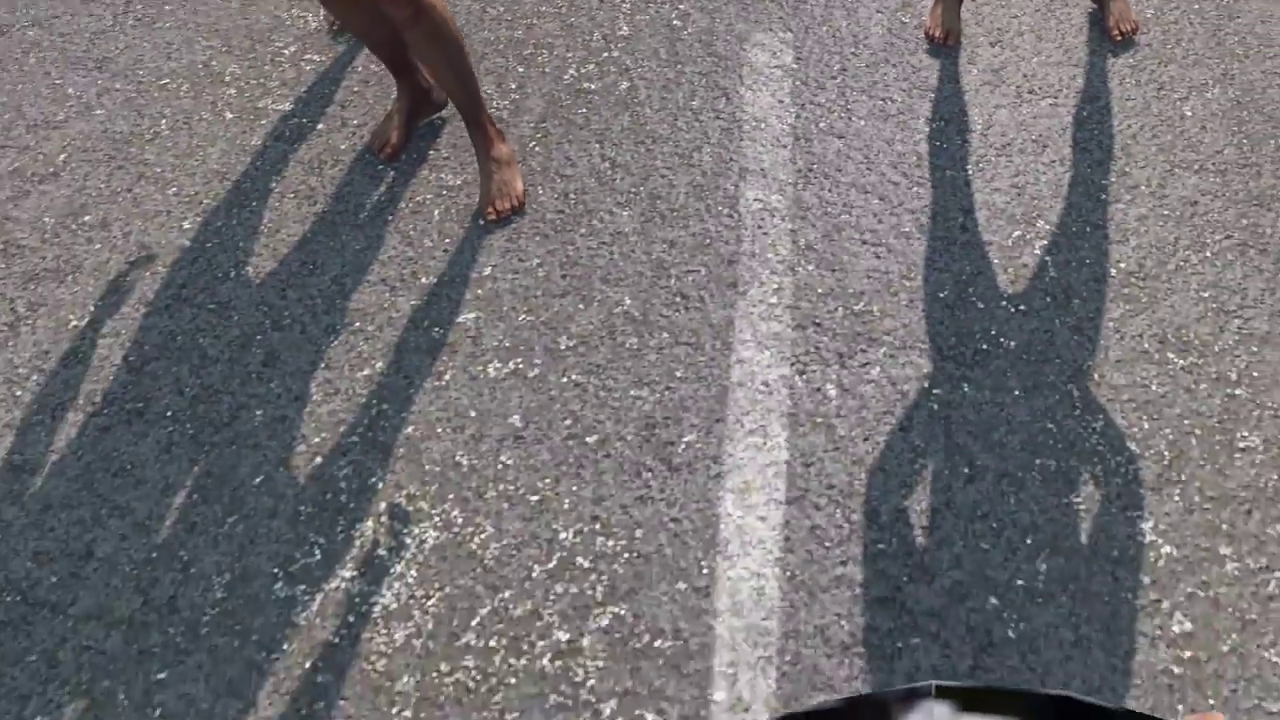
pyautogui.press('Tab')
pyautogui.middleClick(1270, 360)
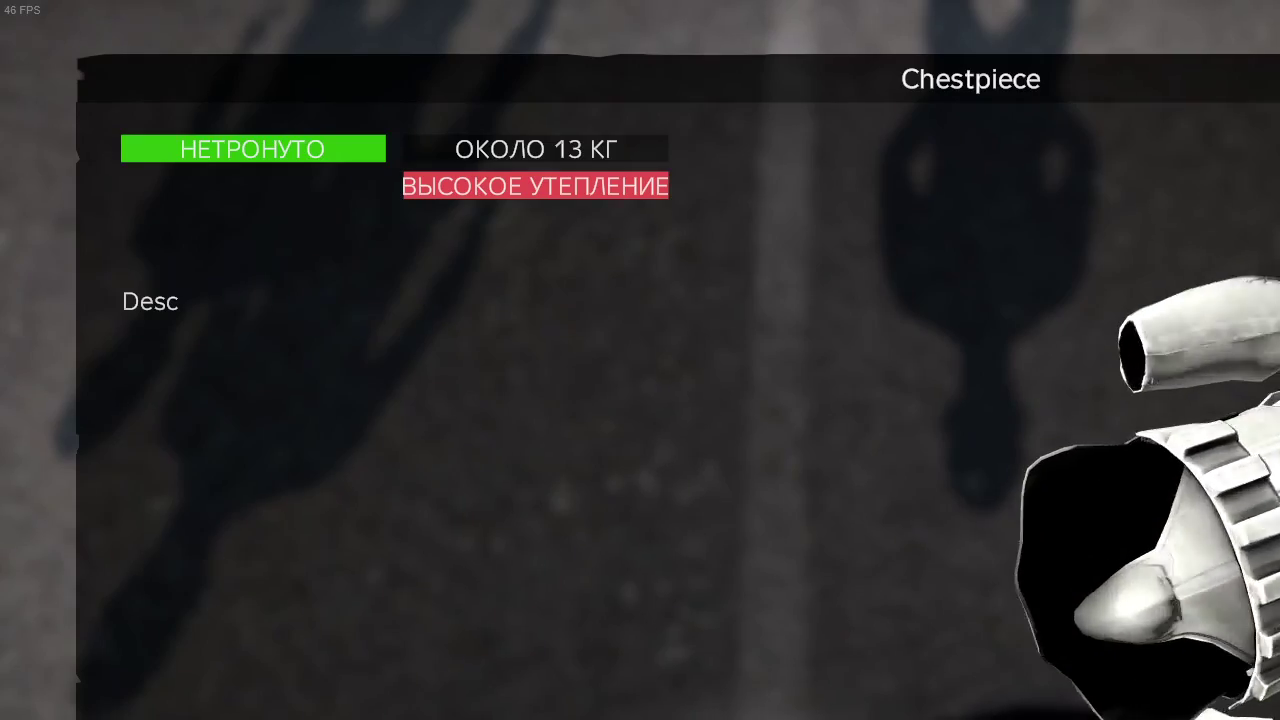
pyautogui.press('Escape')
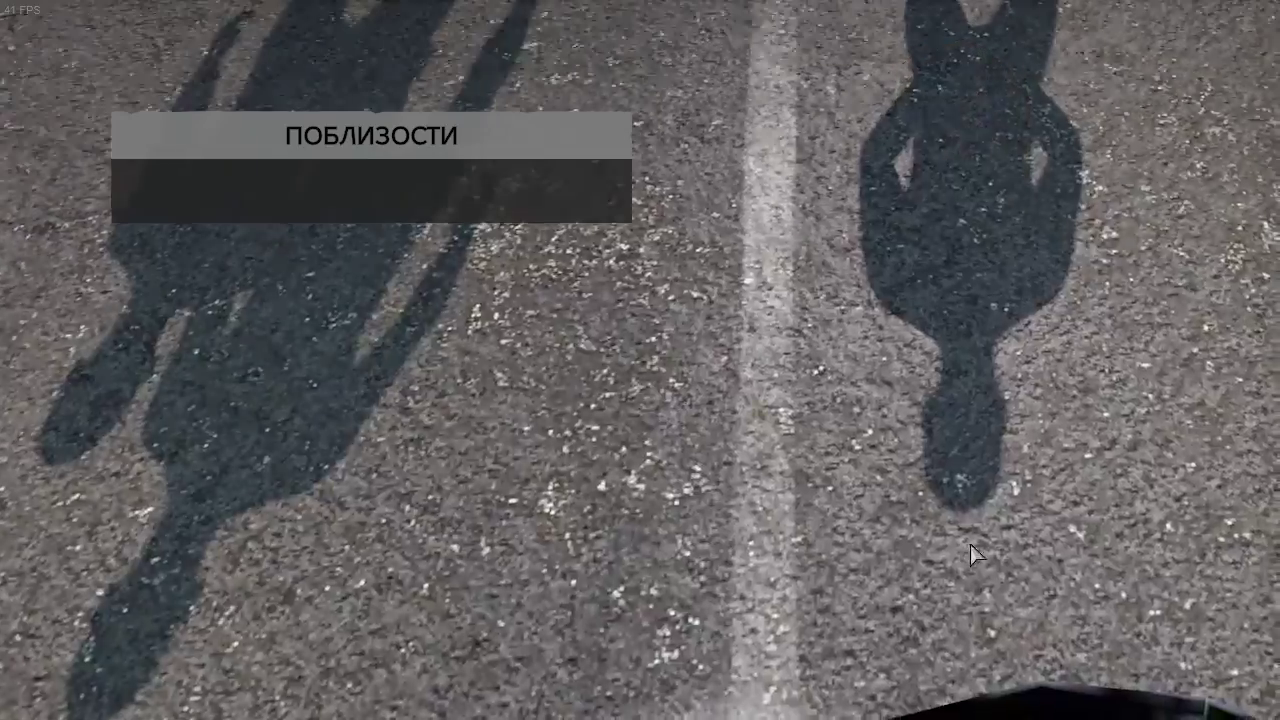
pyautogui.press('Tab')
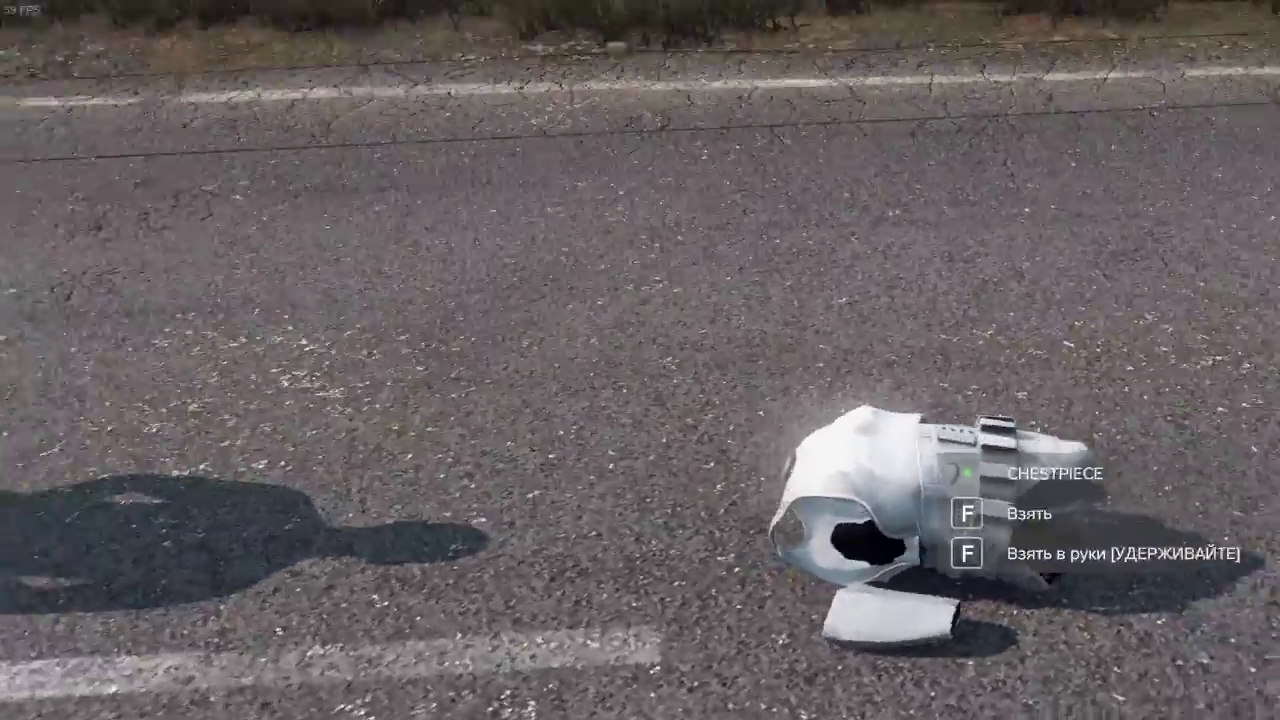
# Pick up the Chestpiece and put it in the handcuffed survivor's outerwear slot
pyautogui.press('a')
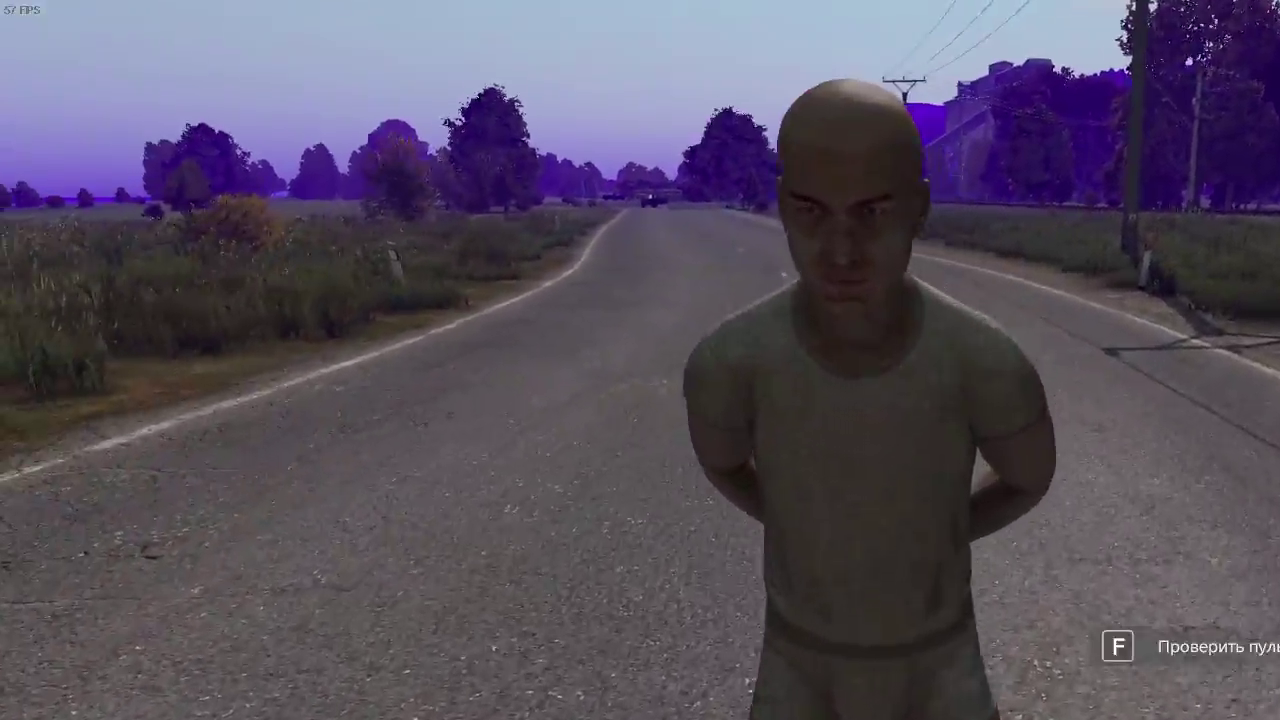
pyautogui.press('Tab')
pyautogui.moveTo(960, 704); pyautogui.dragTo(378, 329)
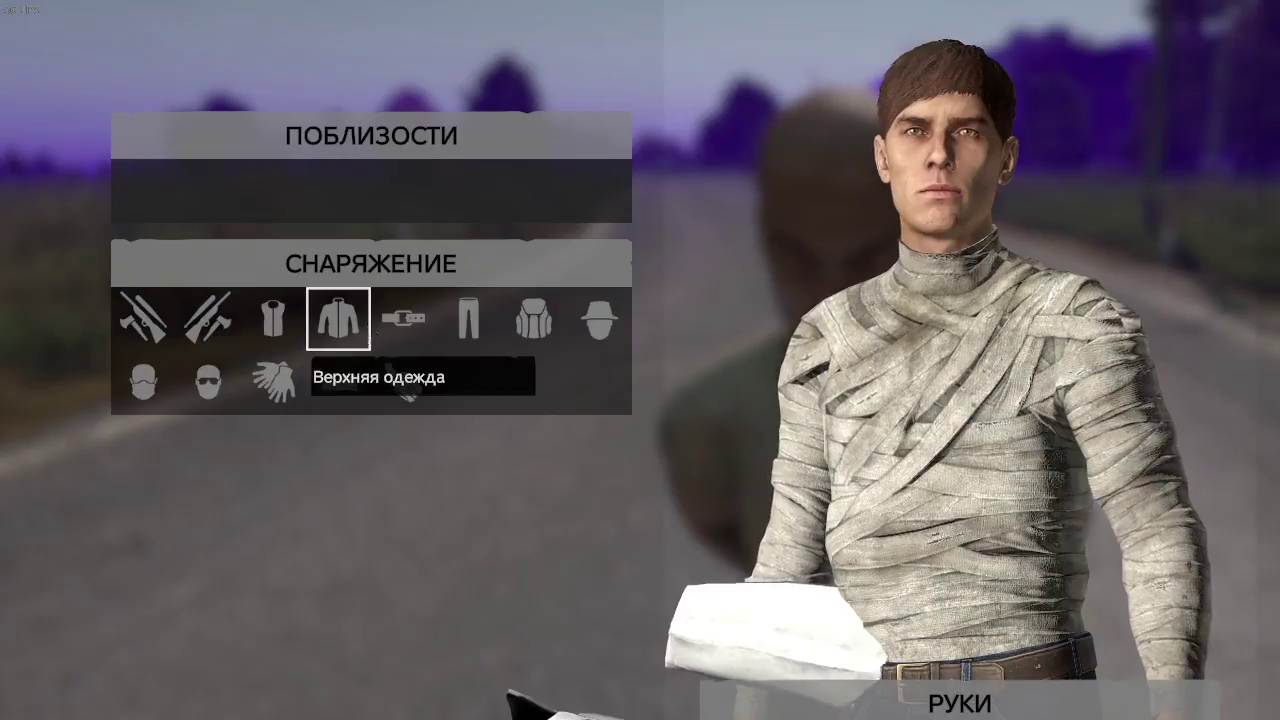
pyautogui.press('Tab')
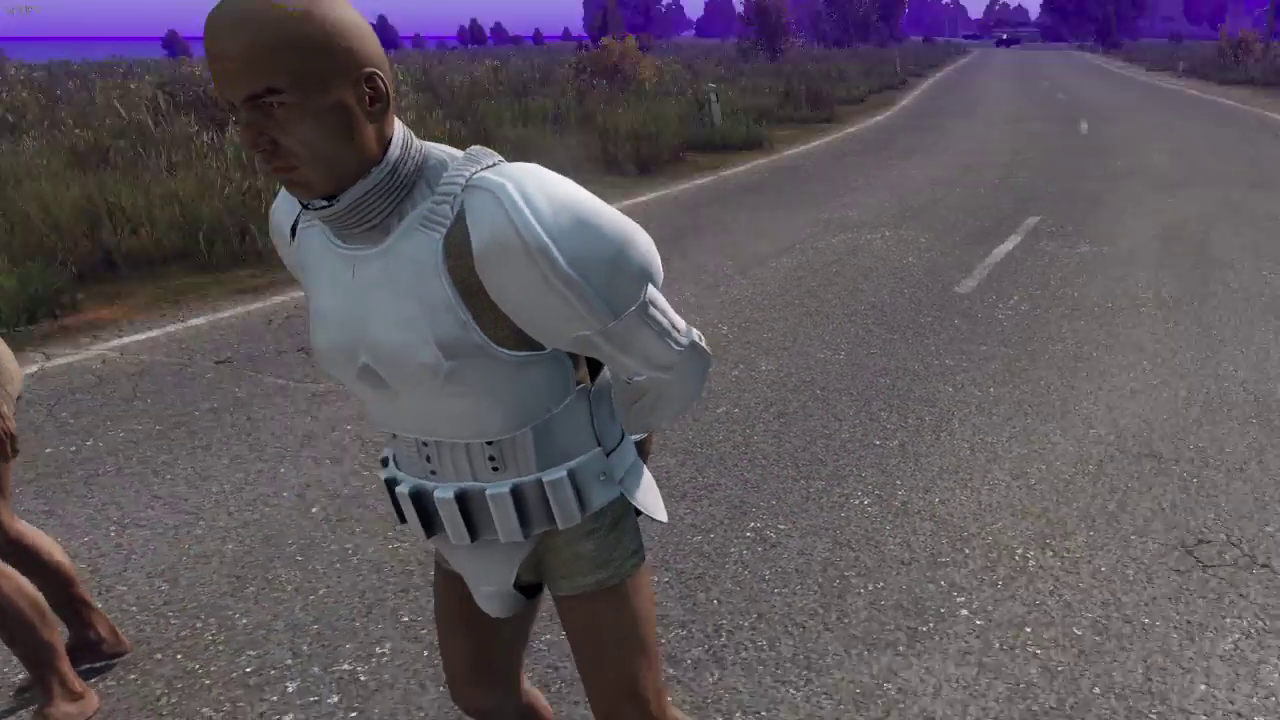
# Search the Object Spawner for "pp91" and spawn the M_PP91_Kedr and its M_PP91_Kedr_mag_20rnd magazine at the cursor
pyautogui.press('y')
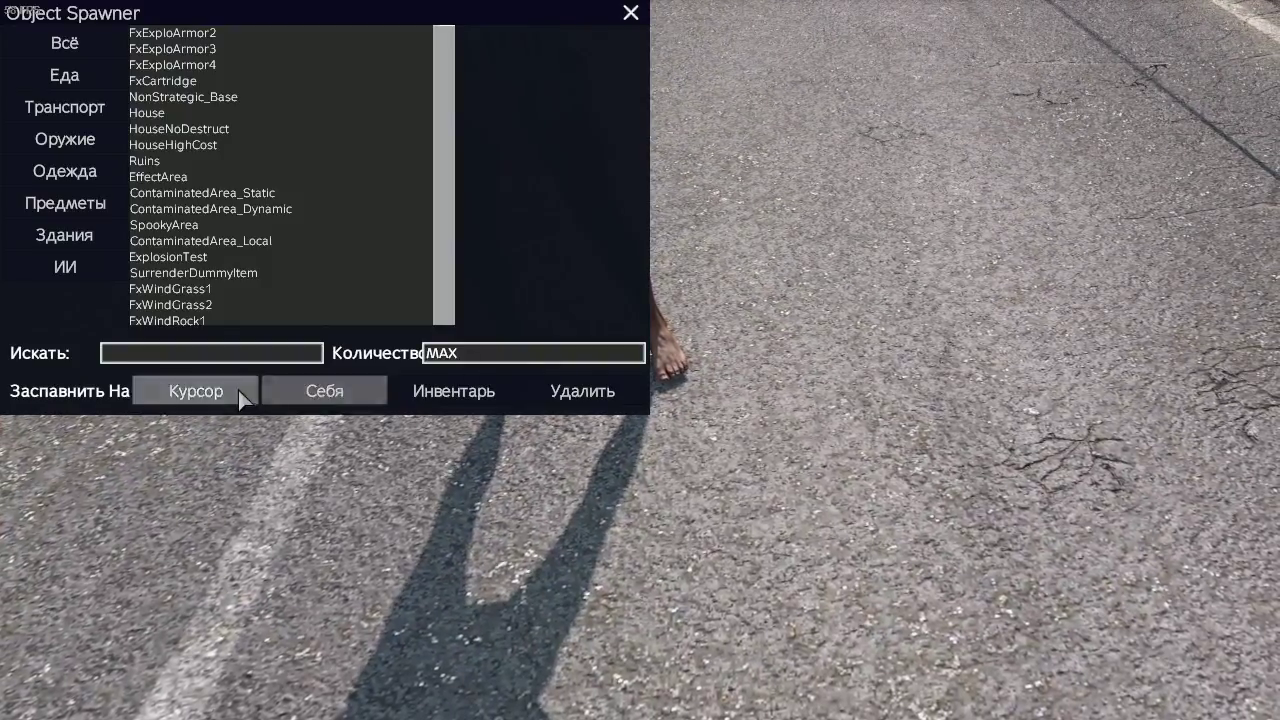
pyautogui.click(242, 359)
pyautogui.write('pp_')
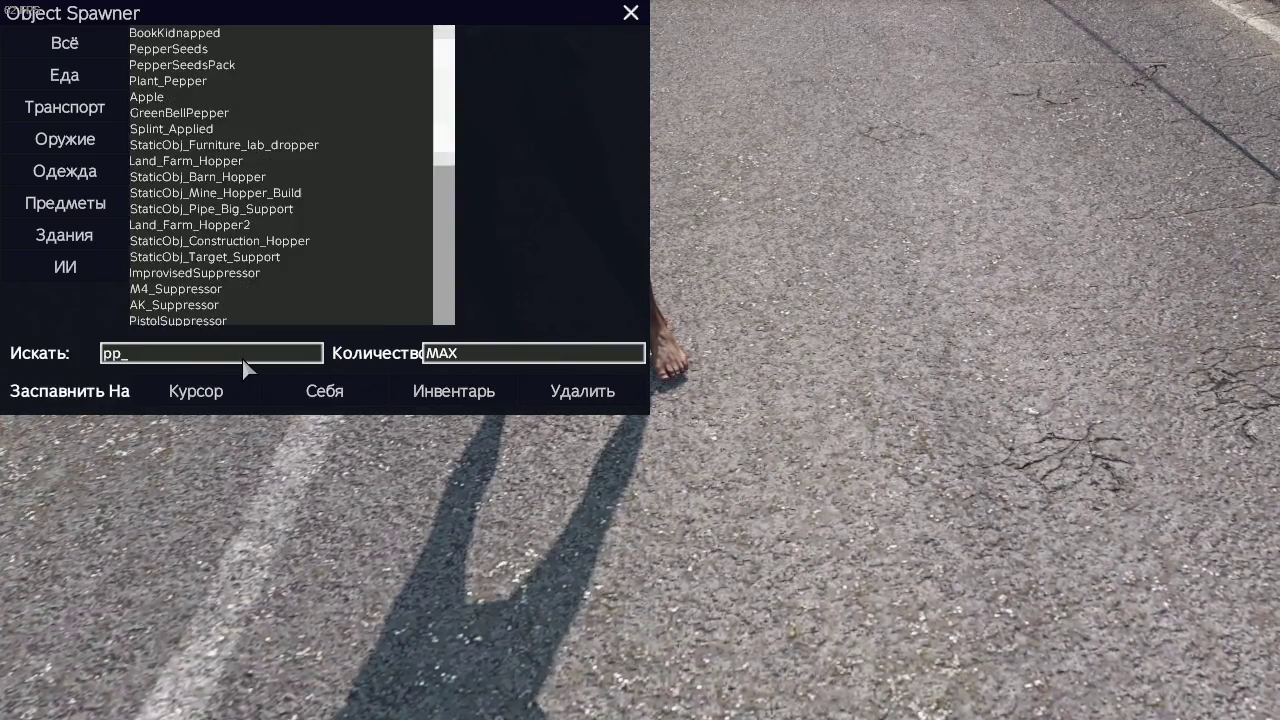
pyautogui.write('91')
pyautogui.click(298, 34)
pyautogui.click(240, 394)
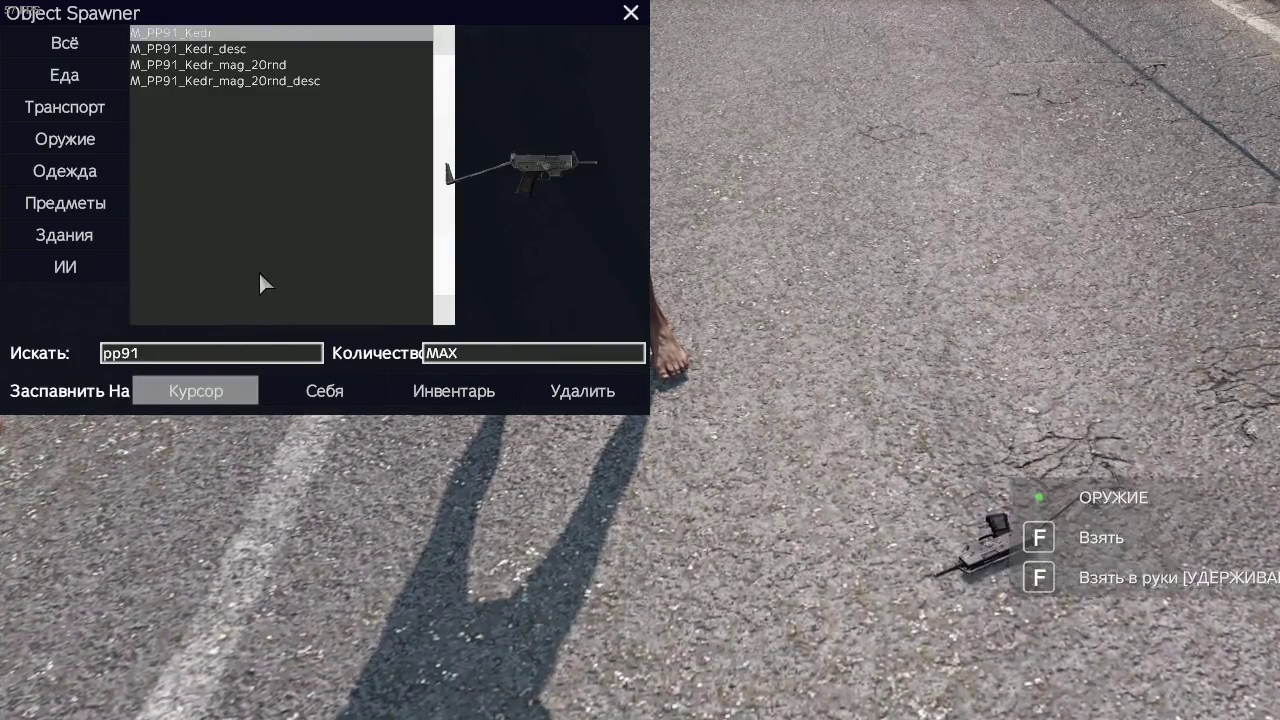
pyautogui.scroll(-2, 266, 248)
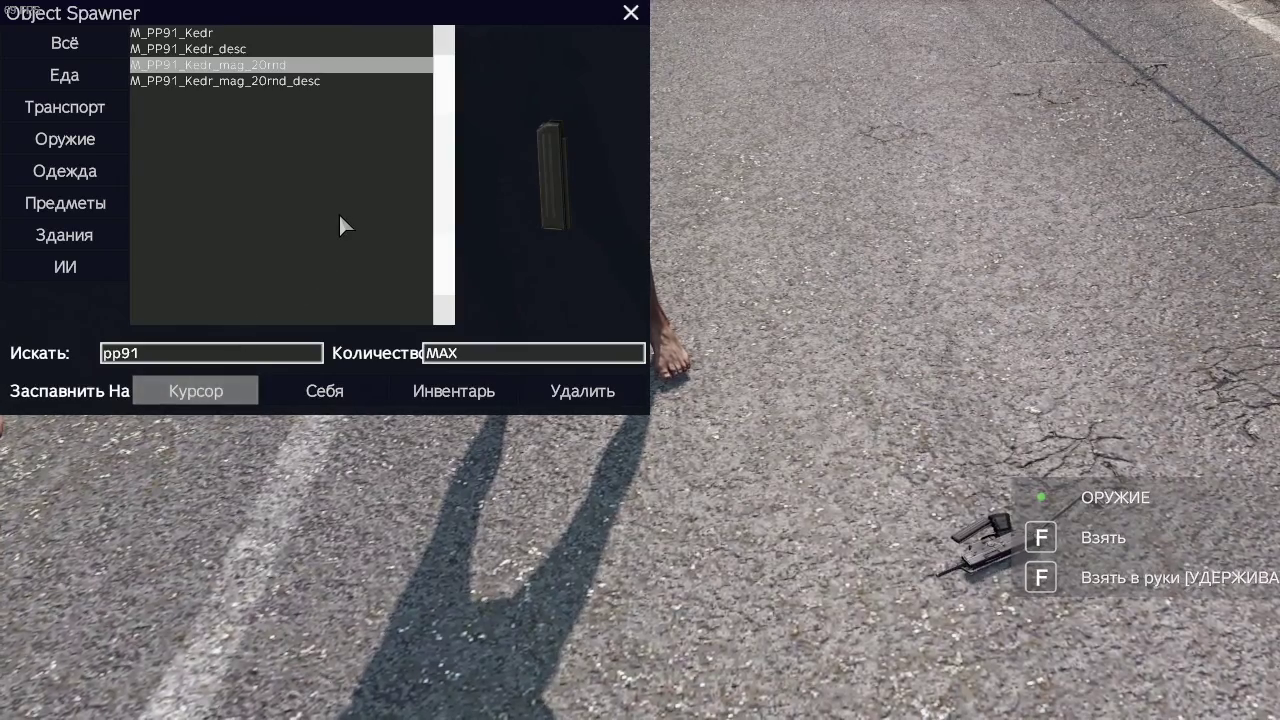
# Close the spawner and equip the PP91 Kedr from the nearby items in the inventory
pyautogui.press('Escape')
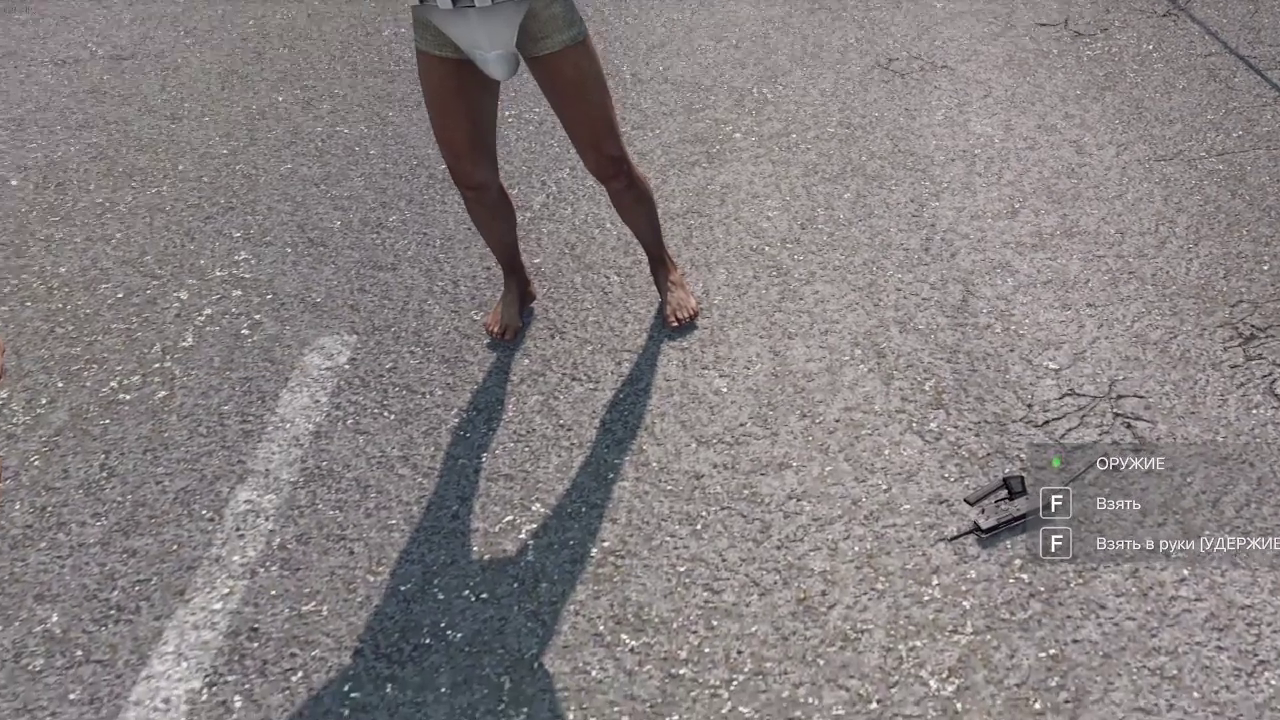
pyautogui.press('Tab')
pyautogui.moveTo(140, 190); pyautogui.dragTo(574, 523)
pyautogui.press('Tab')
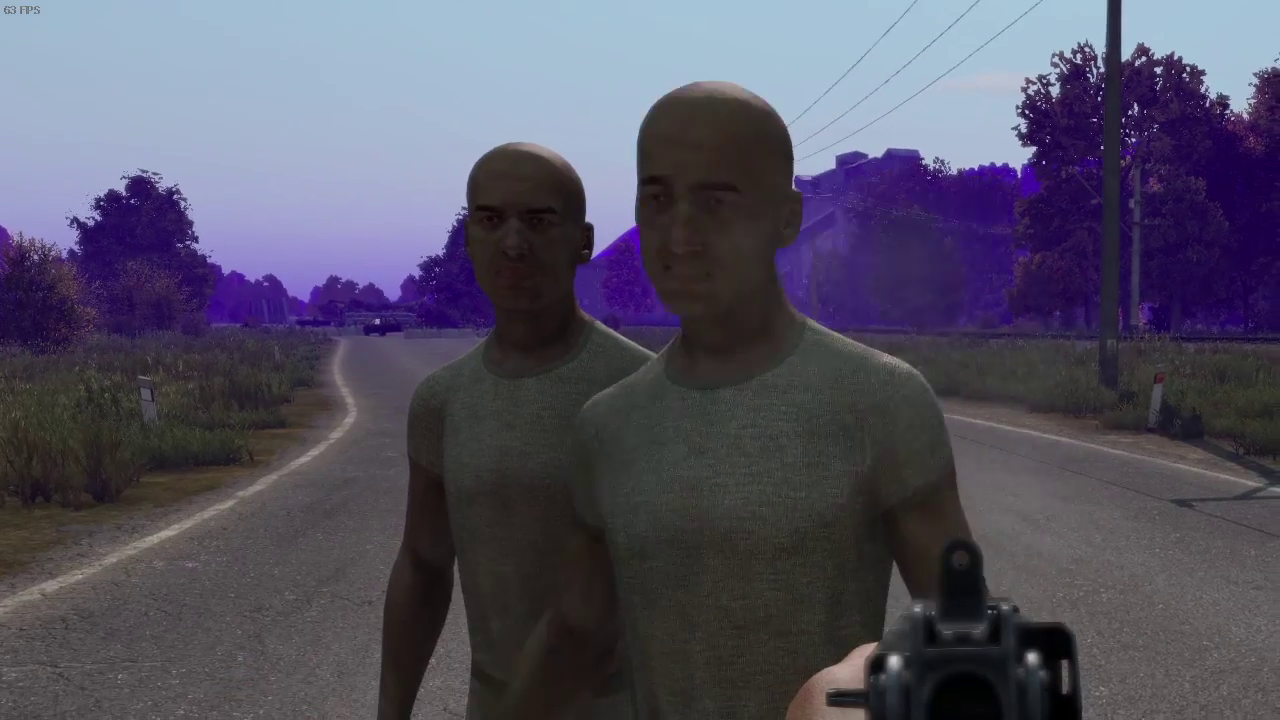
# Fire the PP91 Kedr near the survivors standing on the road
pyautogui.click(640, 360)
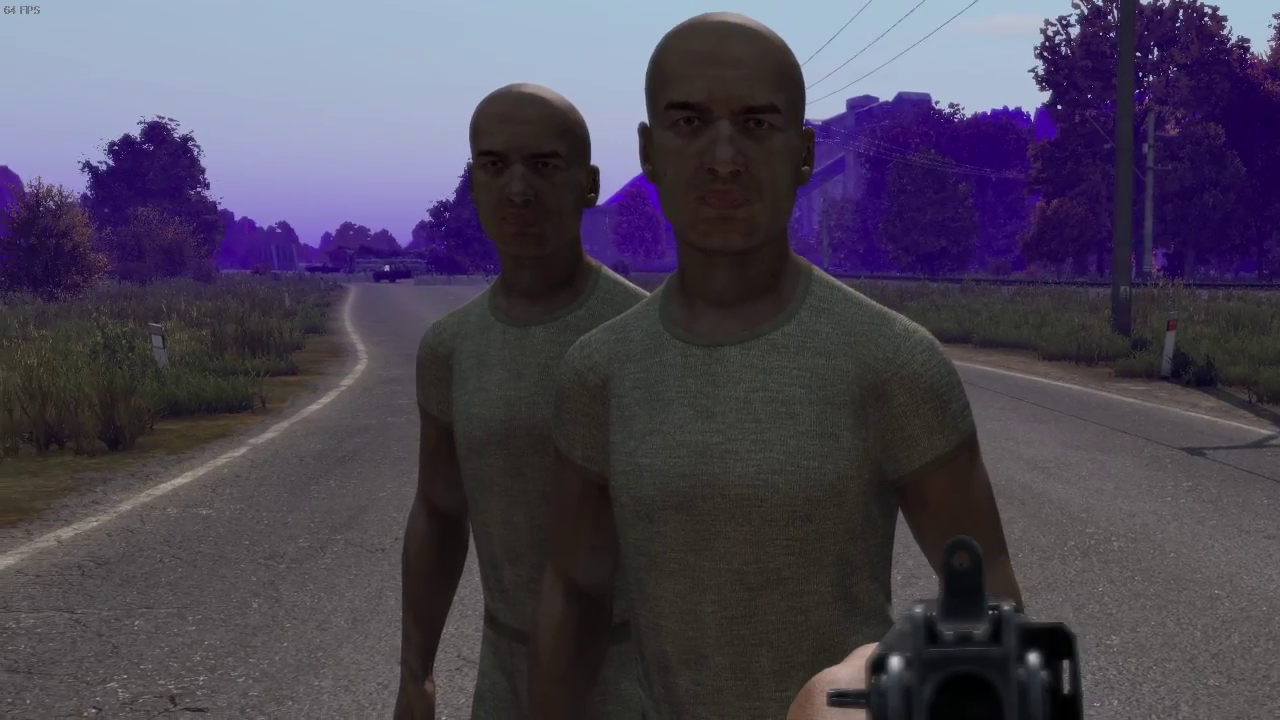
pyautogui.click(640, 360)
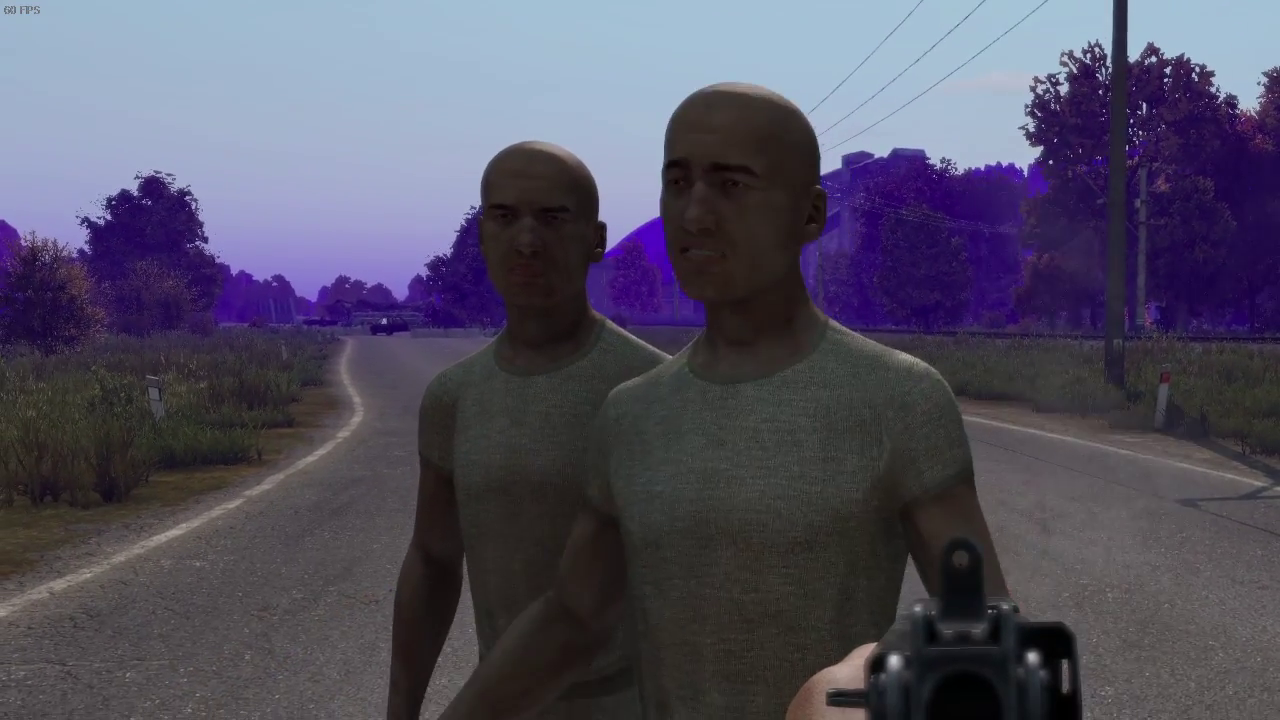
pyautogui.click(640, 360)
pyautogui.click(640, 360)
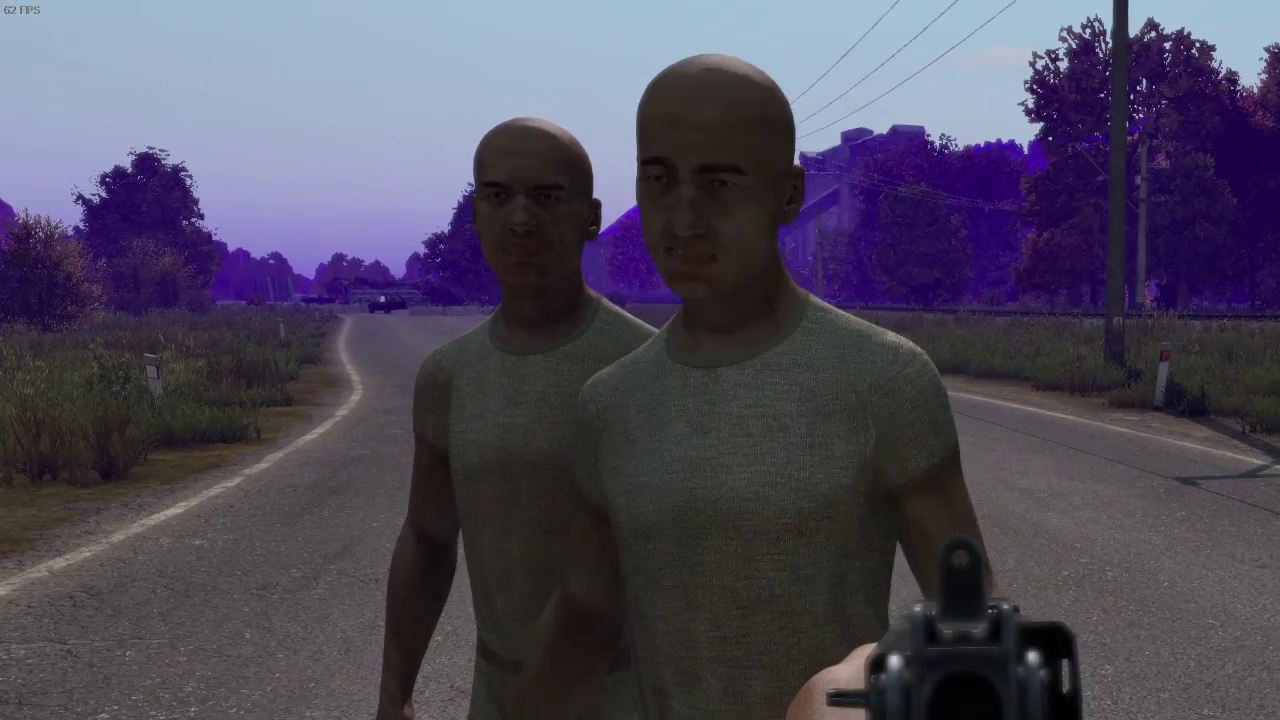
pyautogui.click(640, 360)
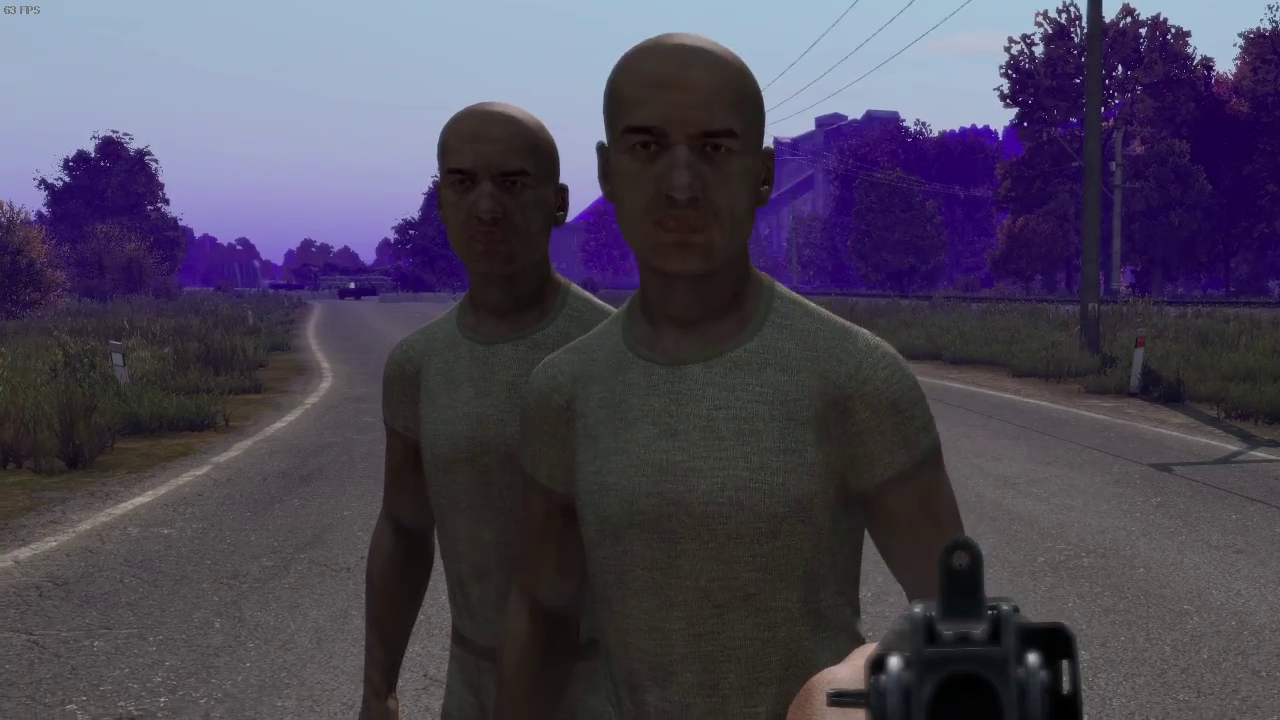
pyautogui.click(640, 360)
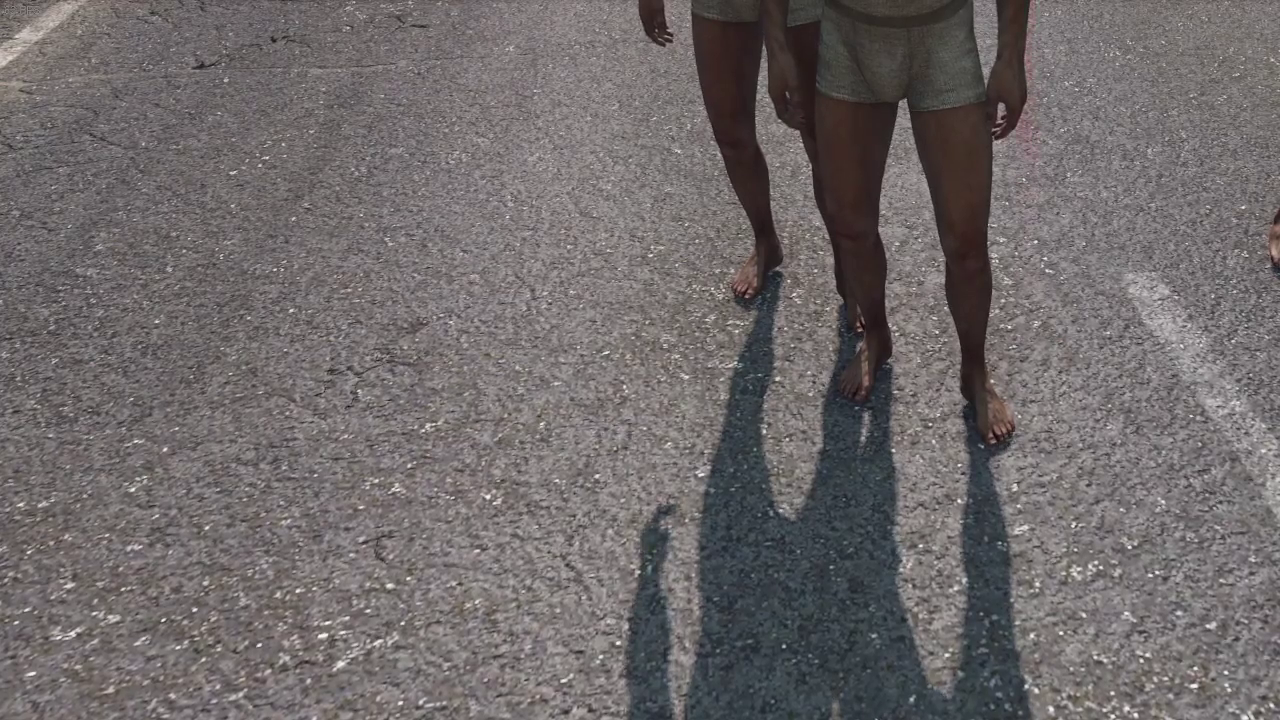
# Search the Object Spawner for "91" and spawn another M_PP91_Kedr_mag_20rnd magazine at the cursor
pyautogui.press('y')
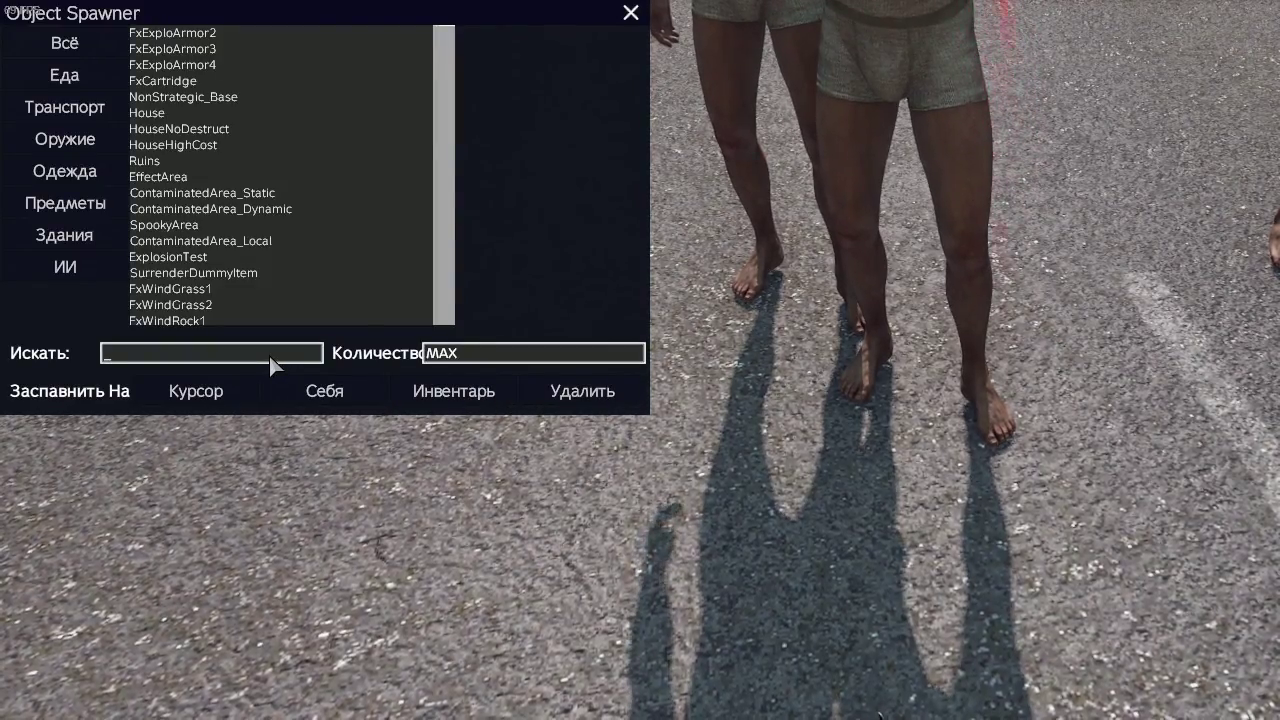
pyautogui.write('91')
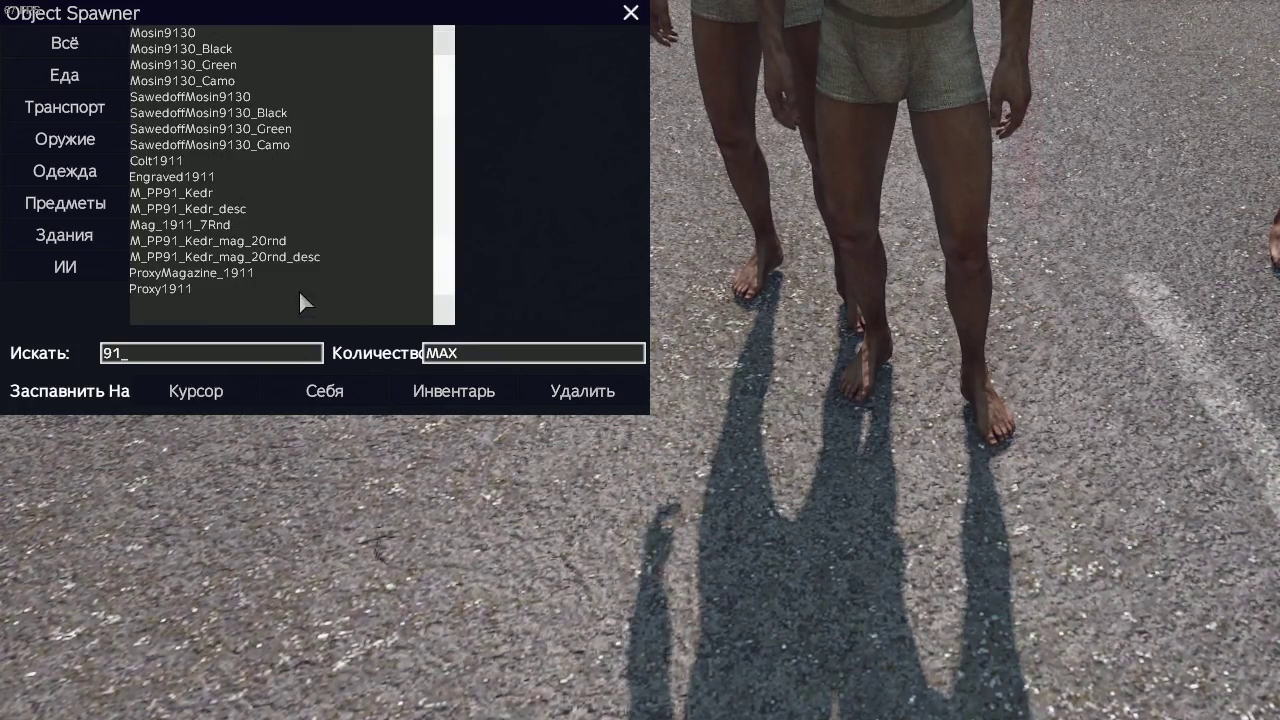
pyautogui.click(209, 193)
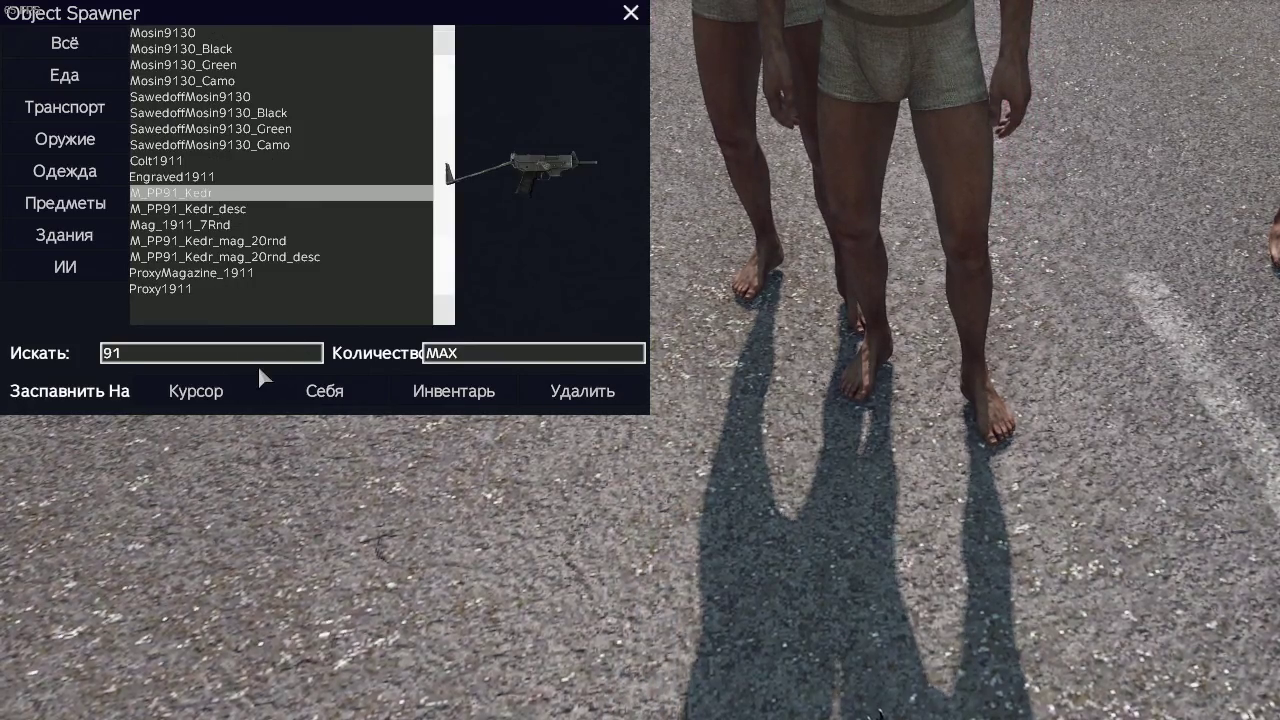
pyautogui.press('Up')
pyautogui.press('Up')
pyautogui.press('Down')
pyautogui.press('Down')
pyautogui.press('Down')
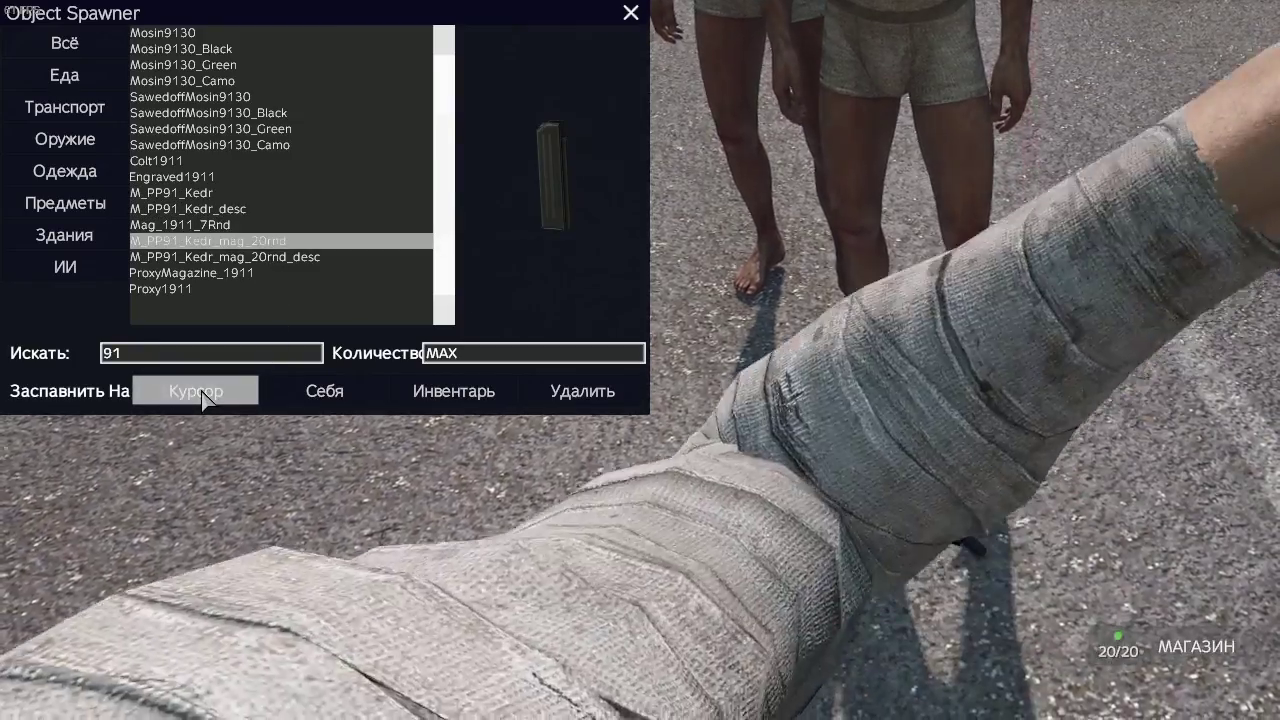
# Spawn the M_PP91_Kedr_mag_20rnd magazine at the cursor and fire the PP91 Kedr at the survivor wearing the Stormtrooper chestpiece
pyautogui.click(204, 398)
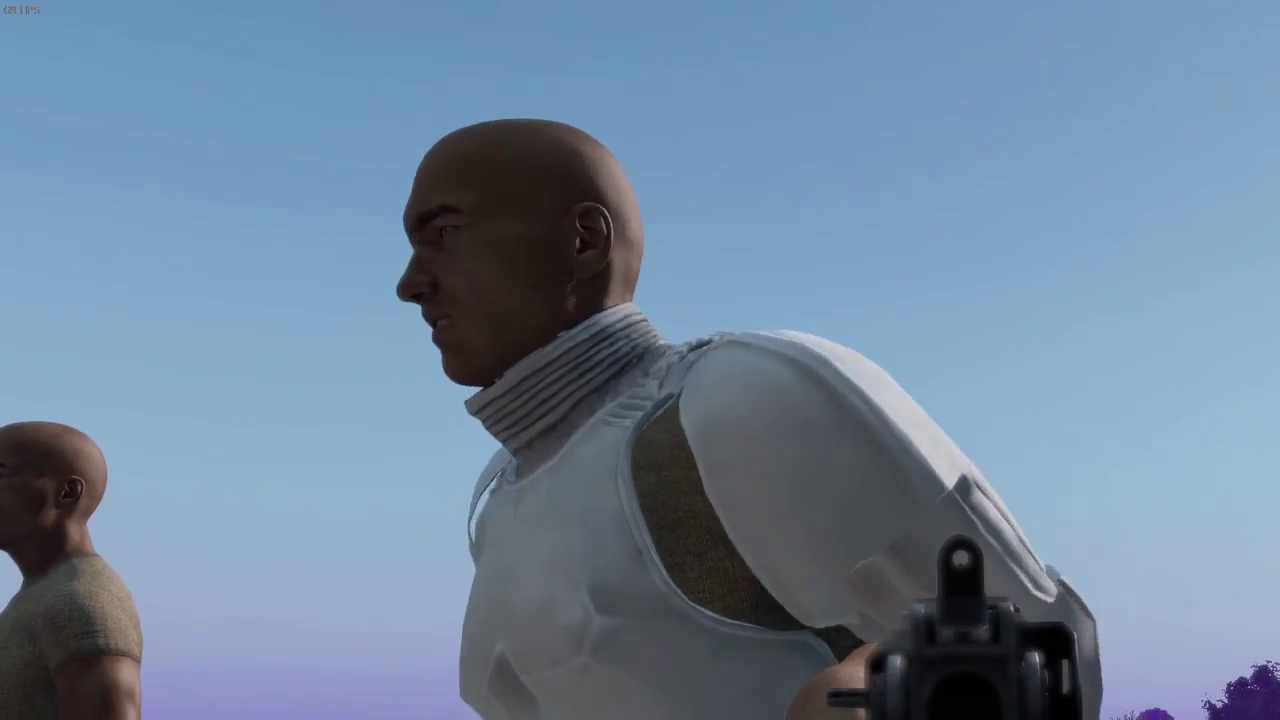
pyautogui.click(640, 360)
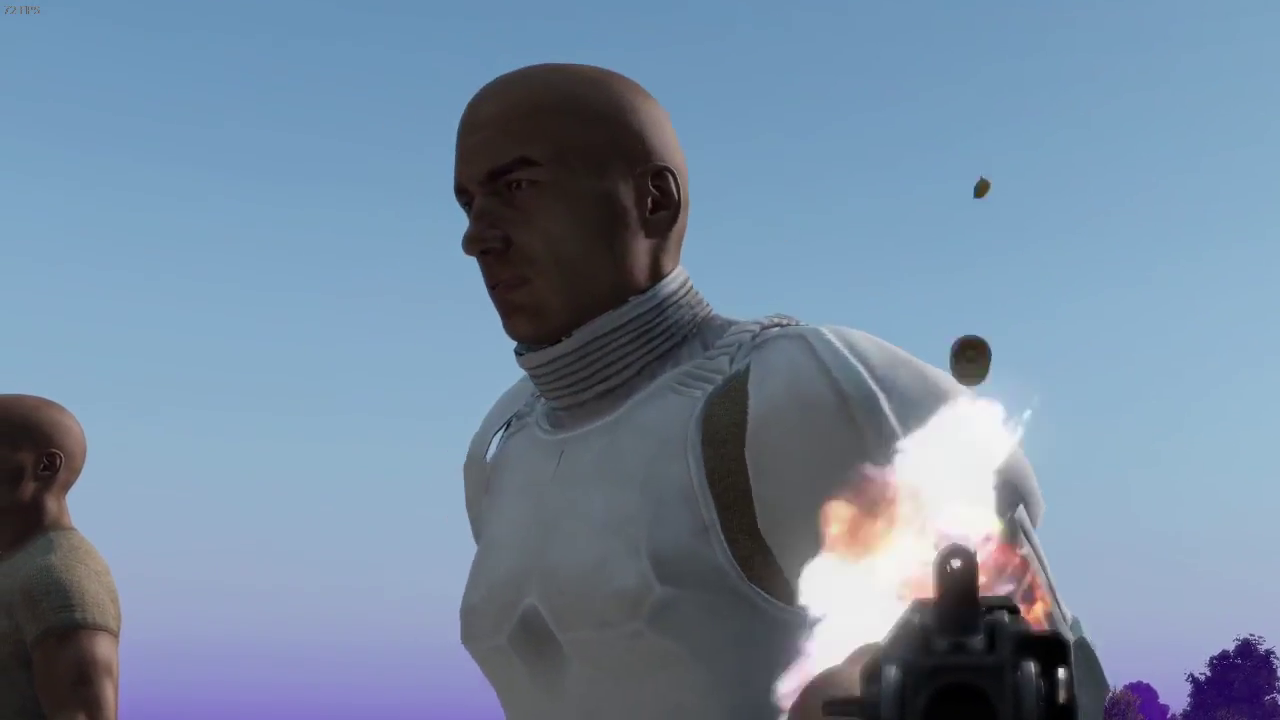
pyautogui.click(640, 360)
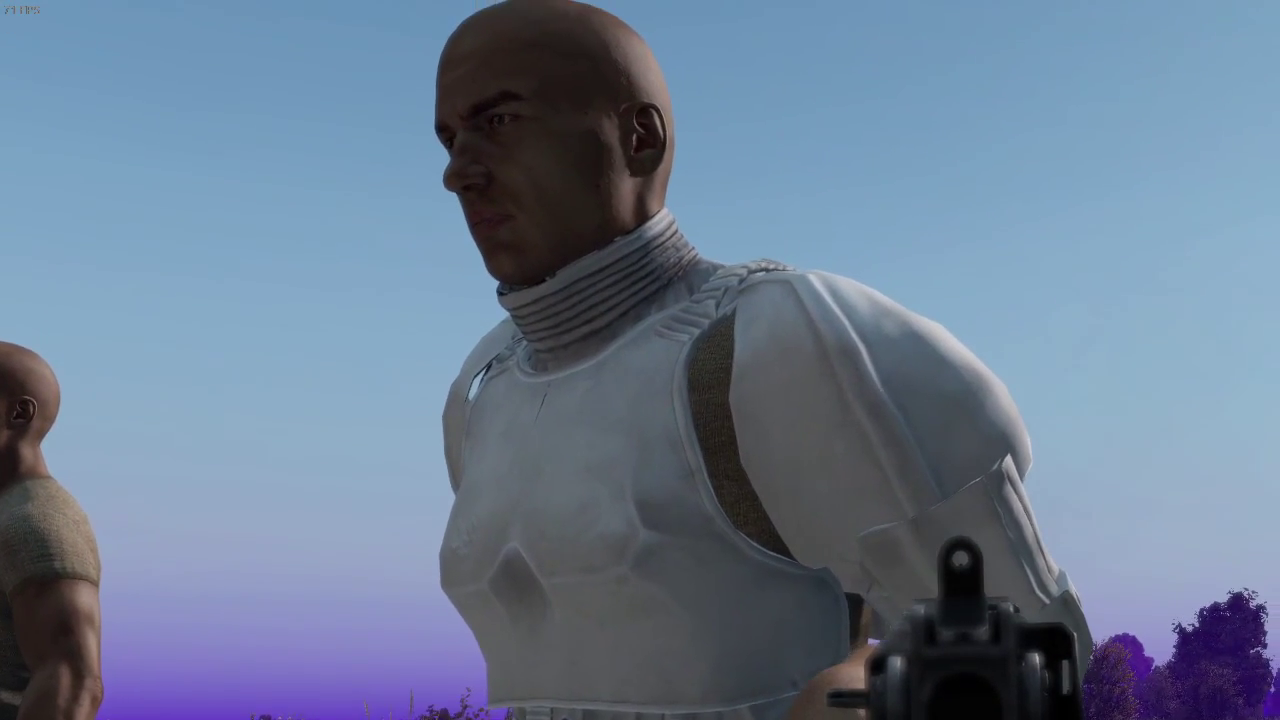
pyautogui.click(640, 360)
pyautogui.click(640, 360)
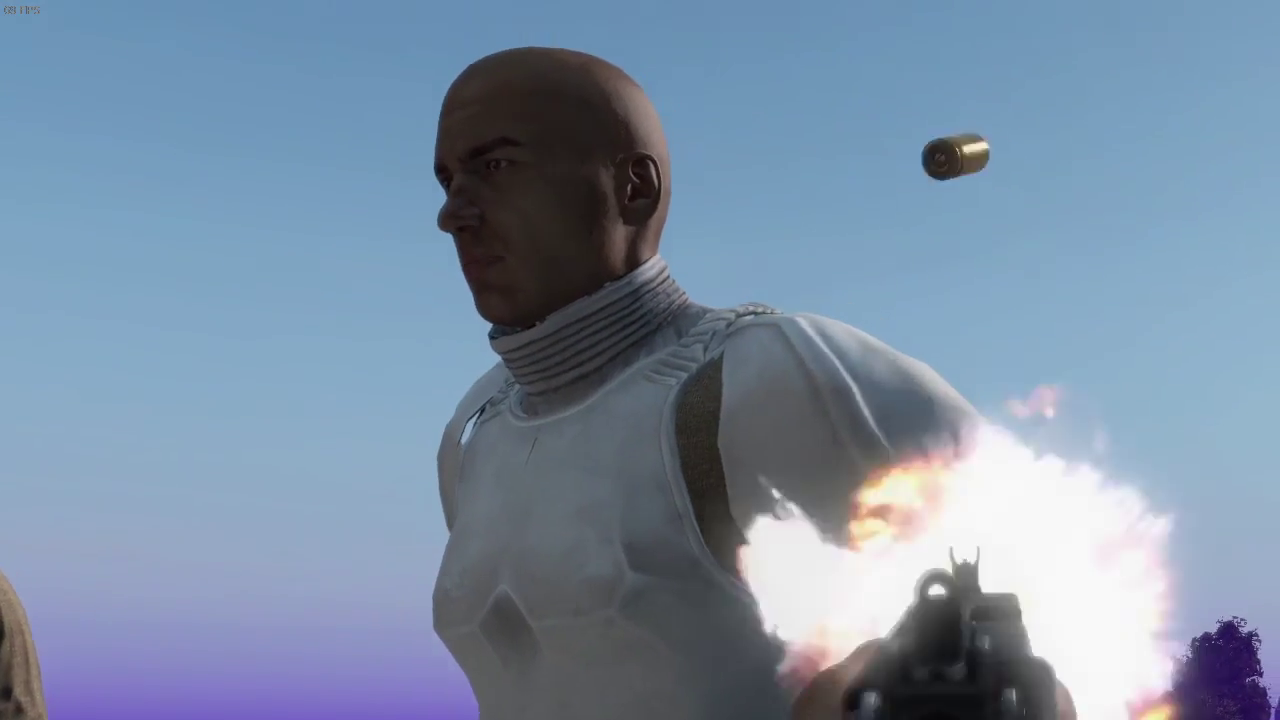
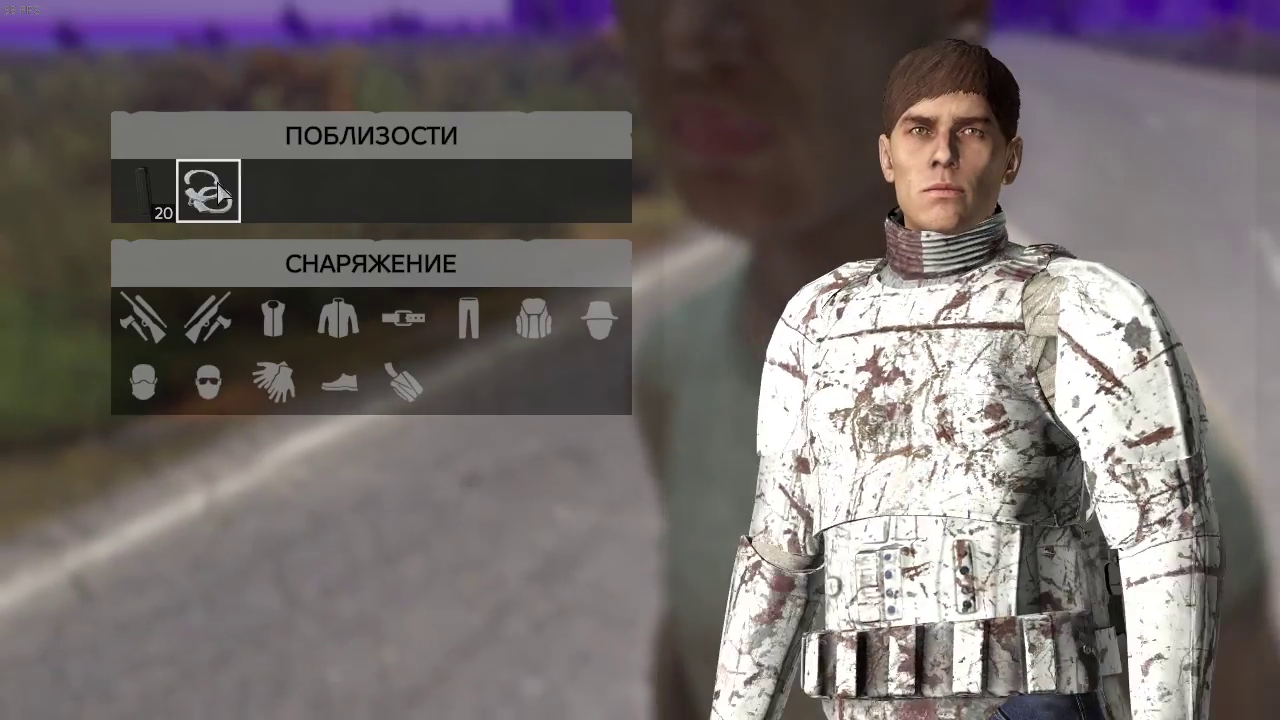
# Handcuff the unarmoured survivor and put the Stormtrooper chestpiece into their vest slot
pyautogui.press('Tab')
pyautogui.press('f')
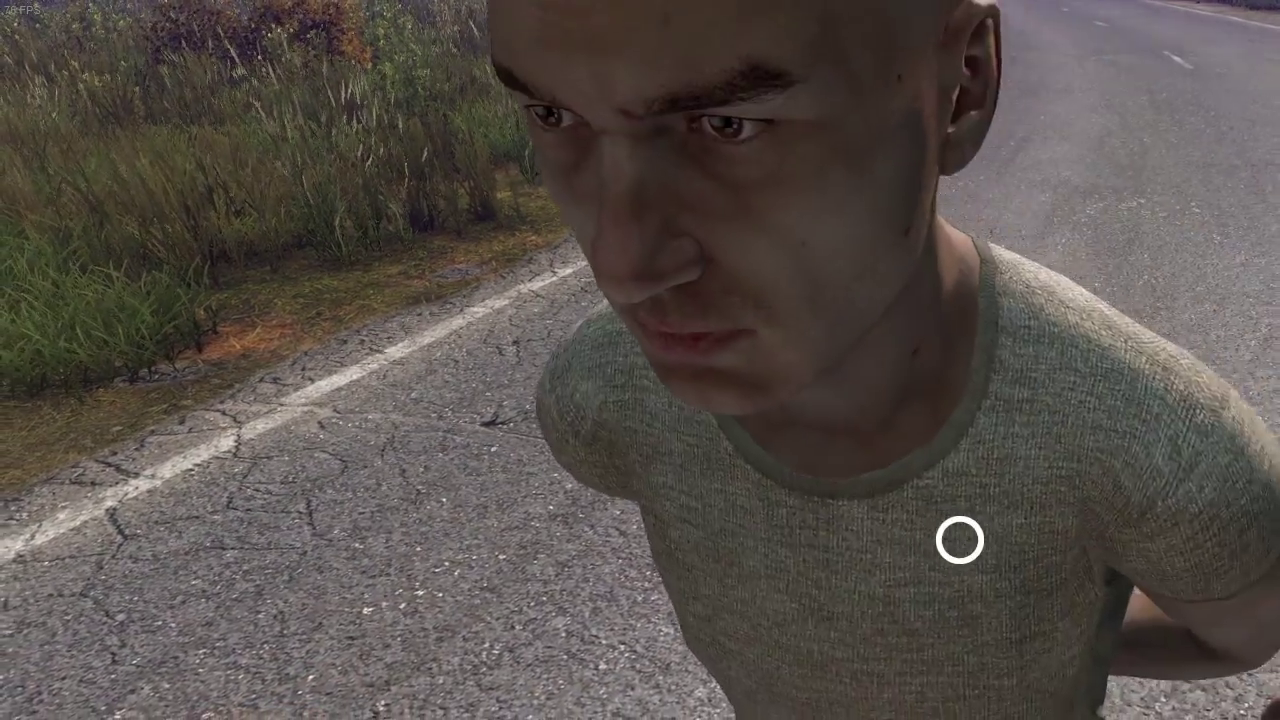
pyautogui.press('Tab')
pyautogui.moveTo(1279, 190); pyautogui.dragTo(273, 510)
# Take the PP91 Kedr in hand and load it with the nearby 20-round magazine
pyautogui.press('1')
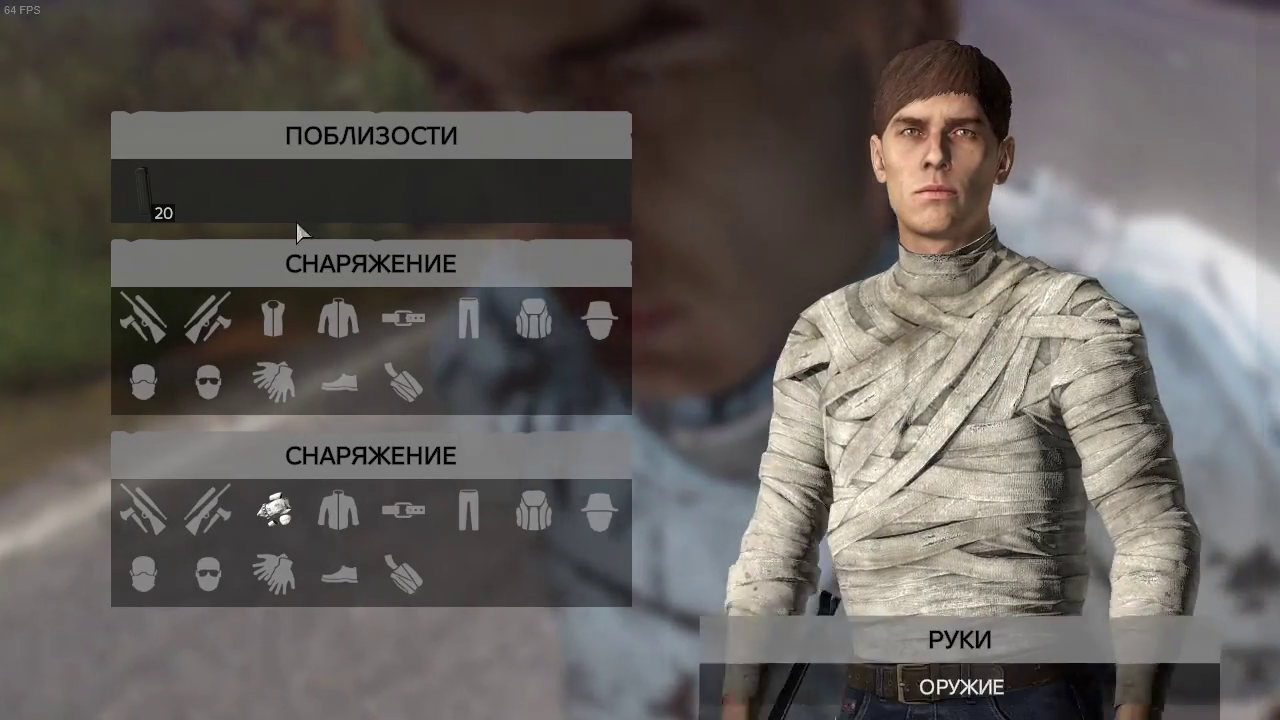
pyautogui.moveTo(145, 192); pyautogui.dragTo(955, 715)
pyautogui.press('Tab')
# Step back, aim at the handcuffed survivor in the chestpiece and shoot until they fall
pyautogui.press('s')
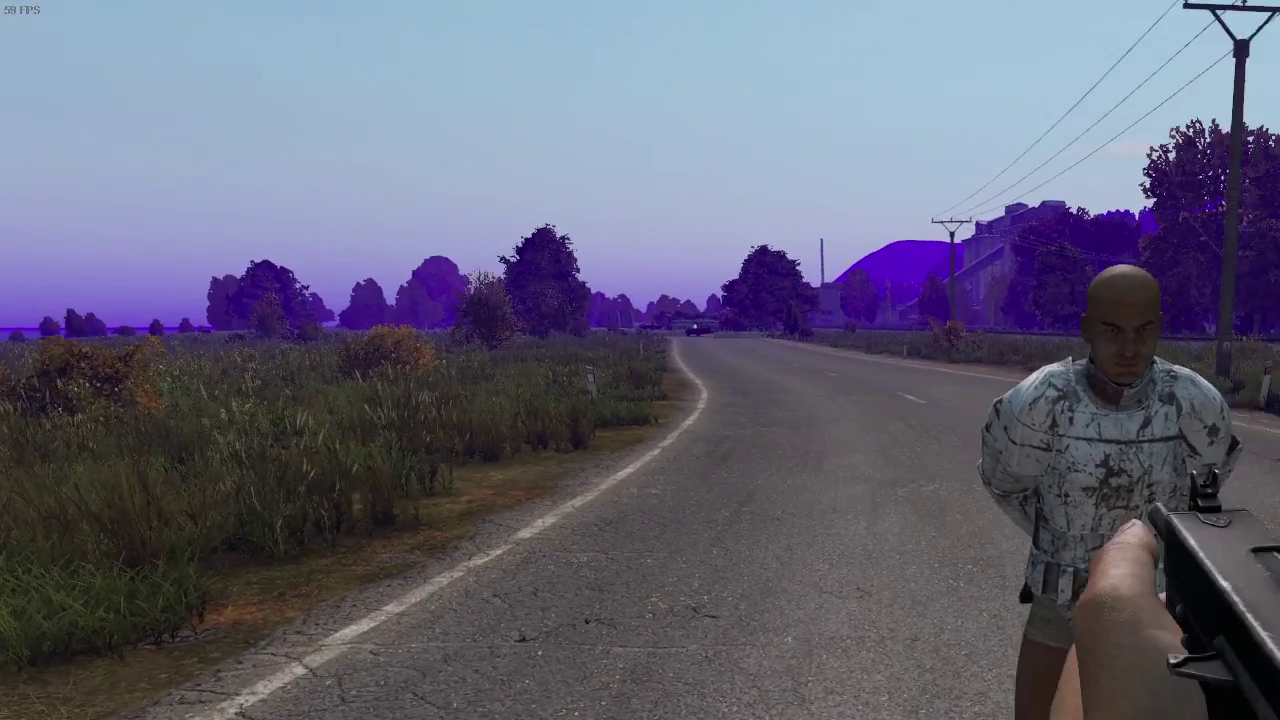
pyautogui.rightClick(640, 360)
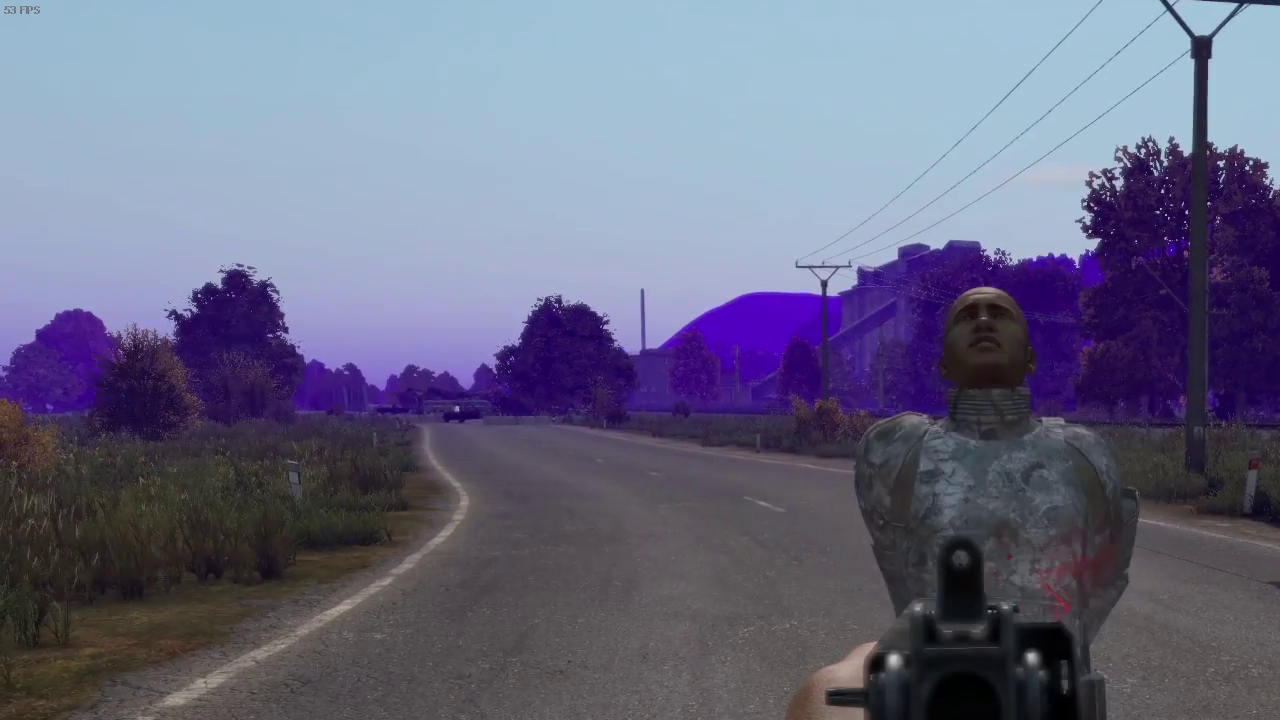
pyautogui.click(640, 360)
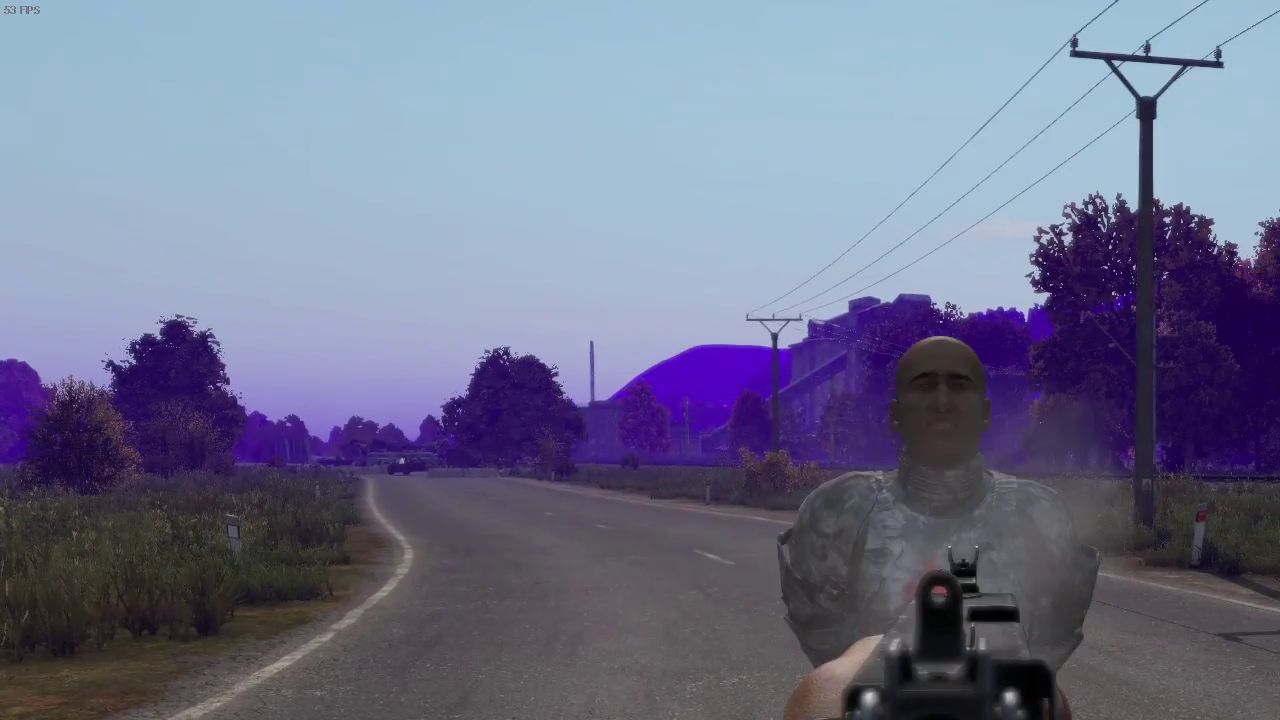
pyautogui.click(640, 360)
pyautogui.click(640, 360)
pyautogui.click(640, 360)
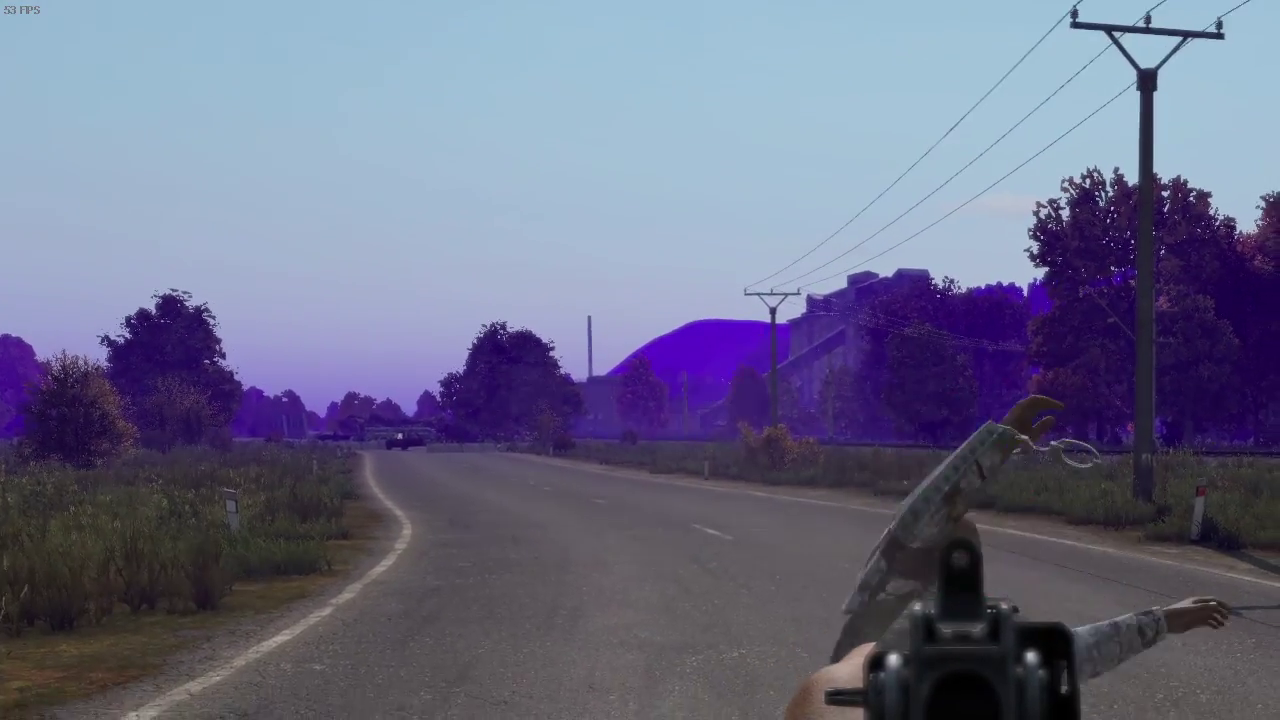
# Examine the fallen survivor and the chestpiece's condition in their equipment
pyautogui.press('Tab')
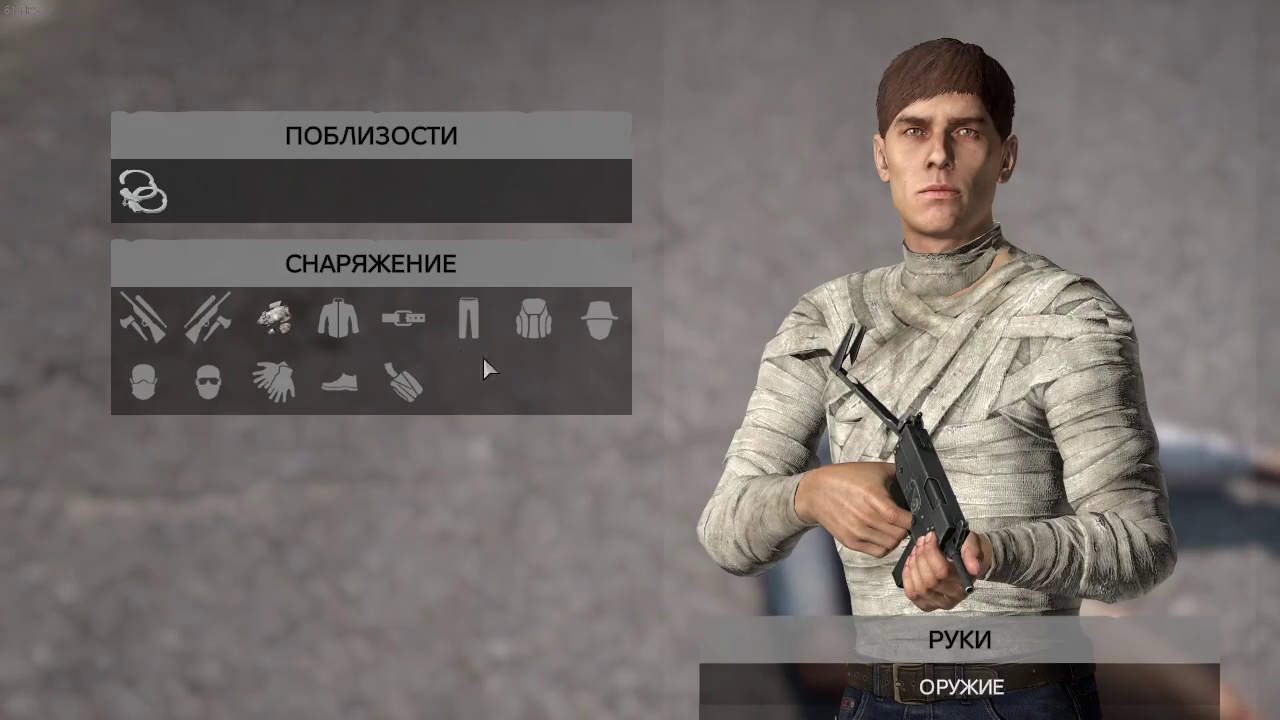
pyautogui.press('Tab')
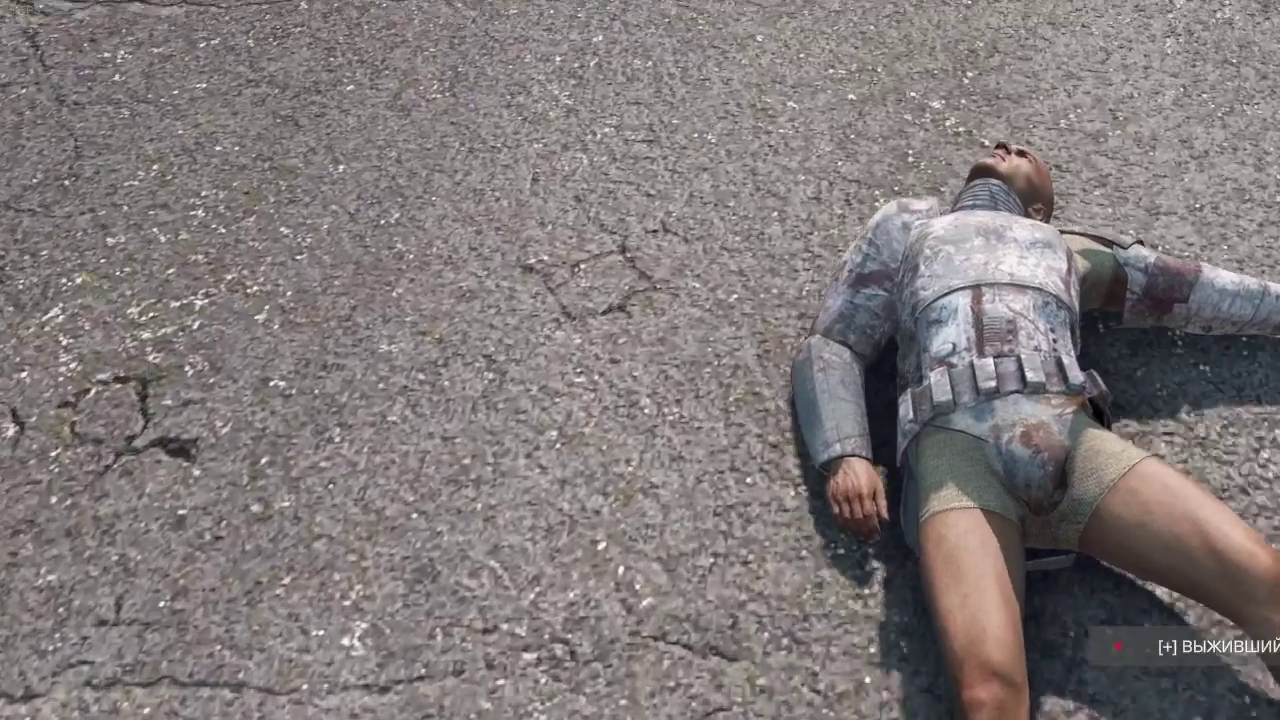
pyautogui.press('Tab')
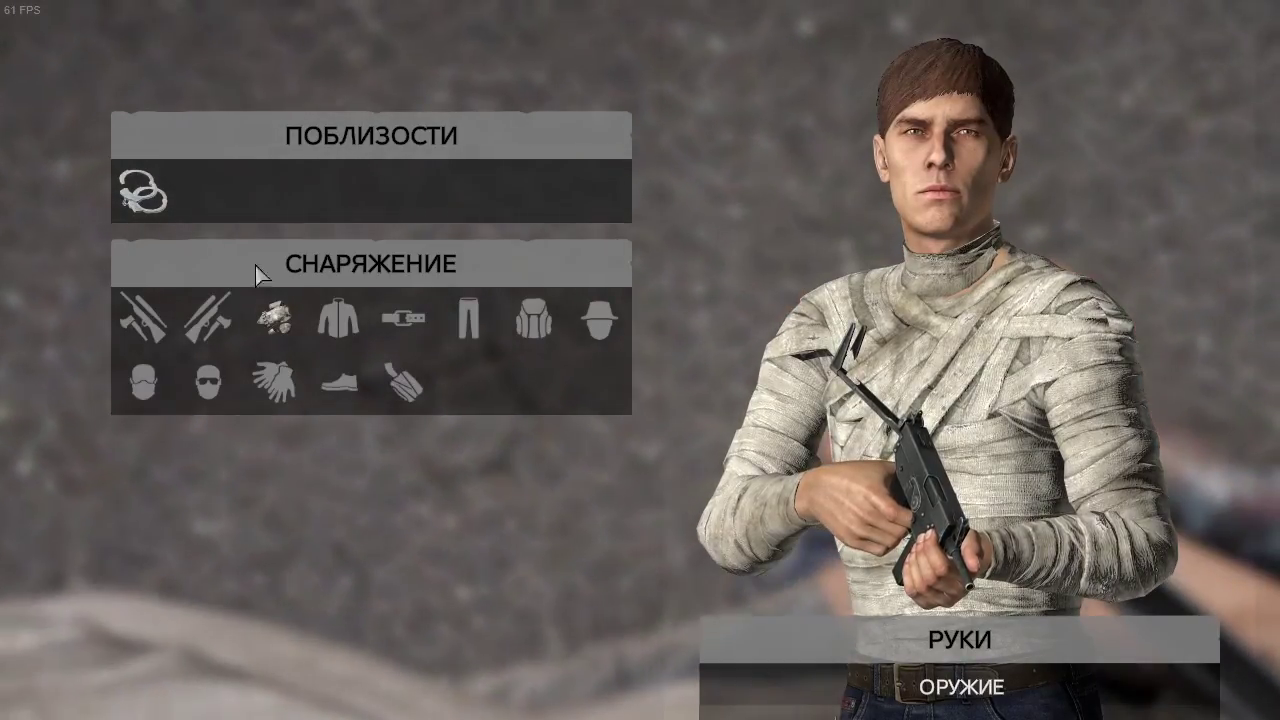
pyautogui.moveTo(289, 310)
pyautogui.press('Tab')
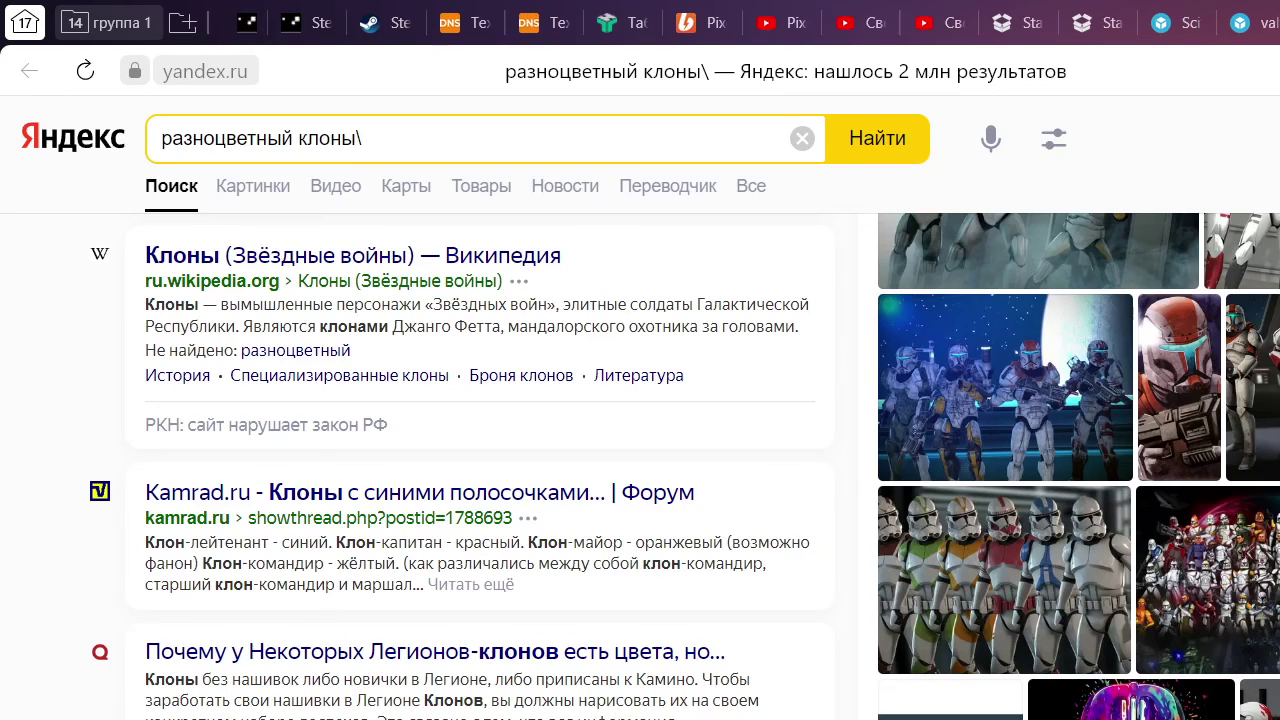
# End the DayZ process in Task Manager and dismiss the launcher's abnormal-exit report
pyautogui.hotkey('ctrl', 'shift', 'Escape')
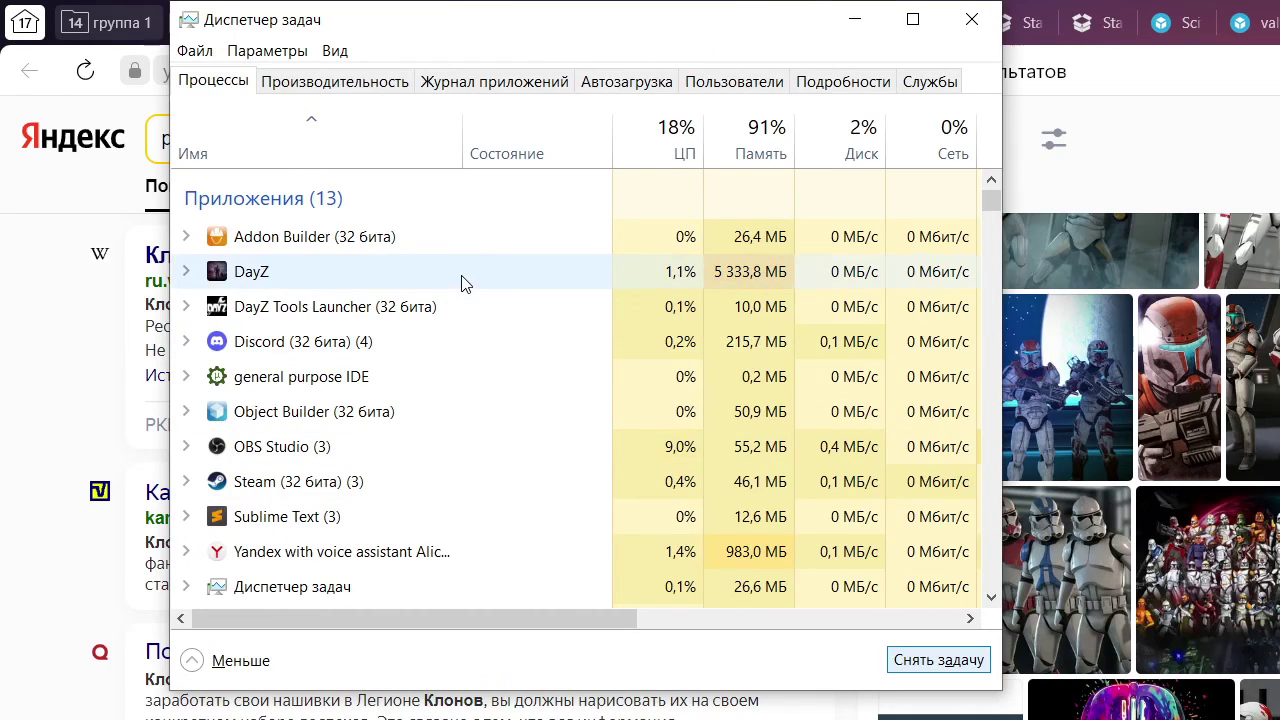
pyautogui.click(463, 277)
pyautogui.click(927, 664)
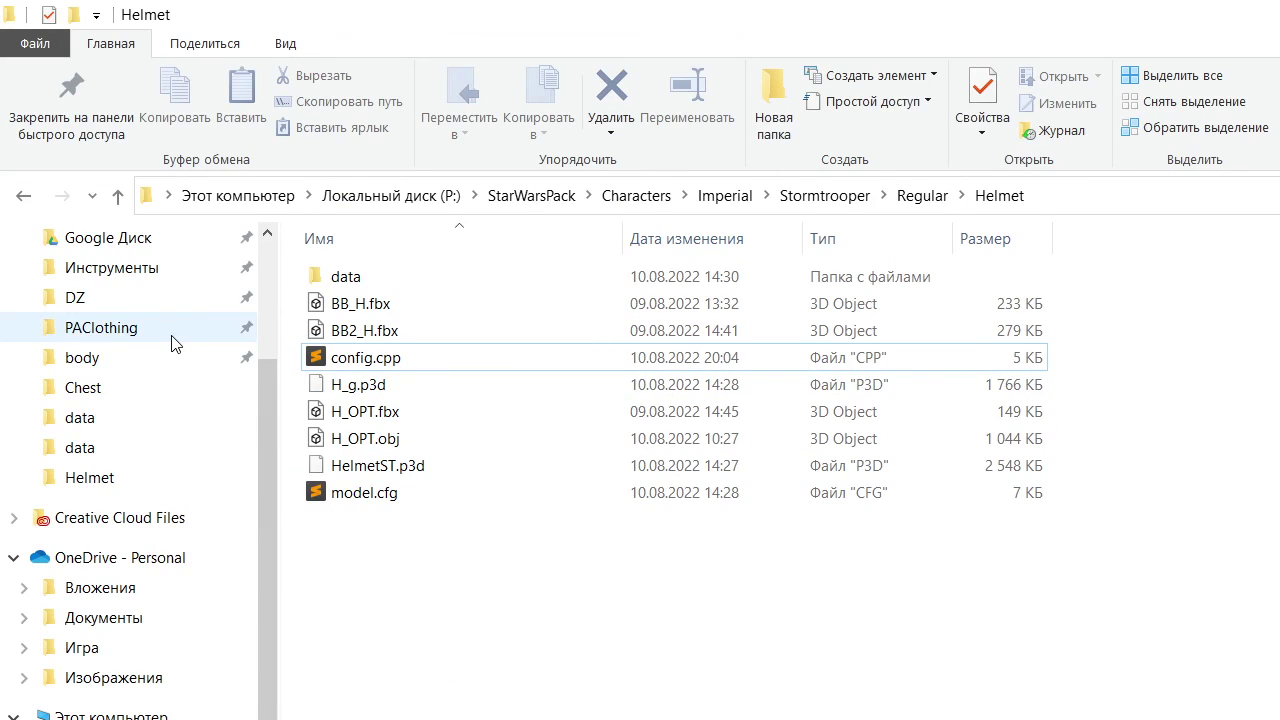
pyautogui.scroll(3, 172, 343)
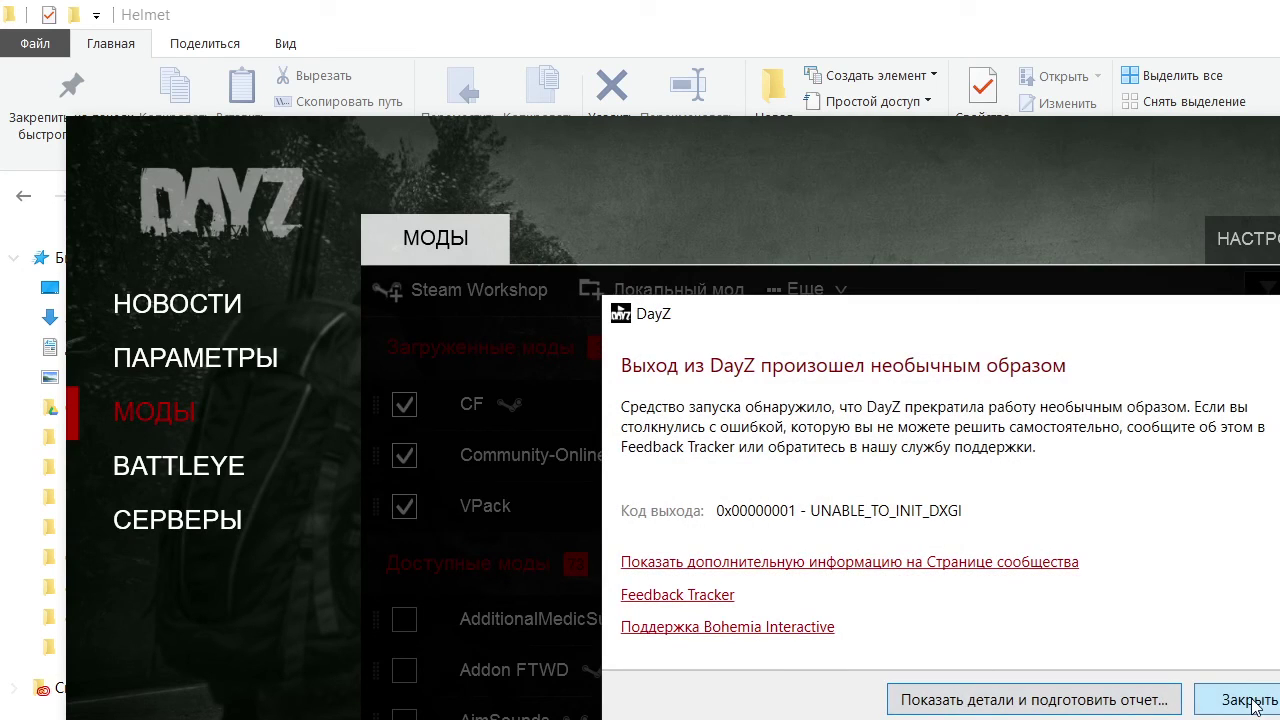
pyautogui.click(1250, 700)
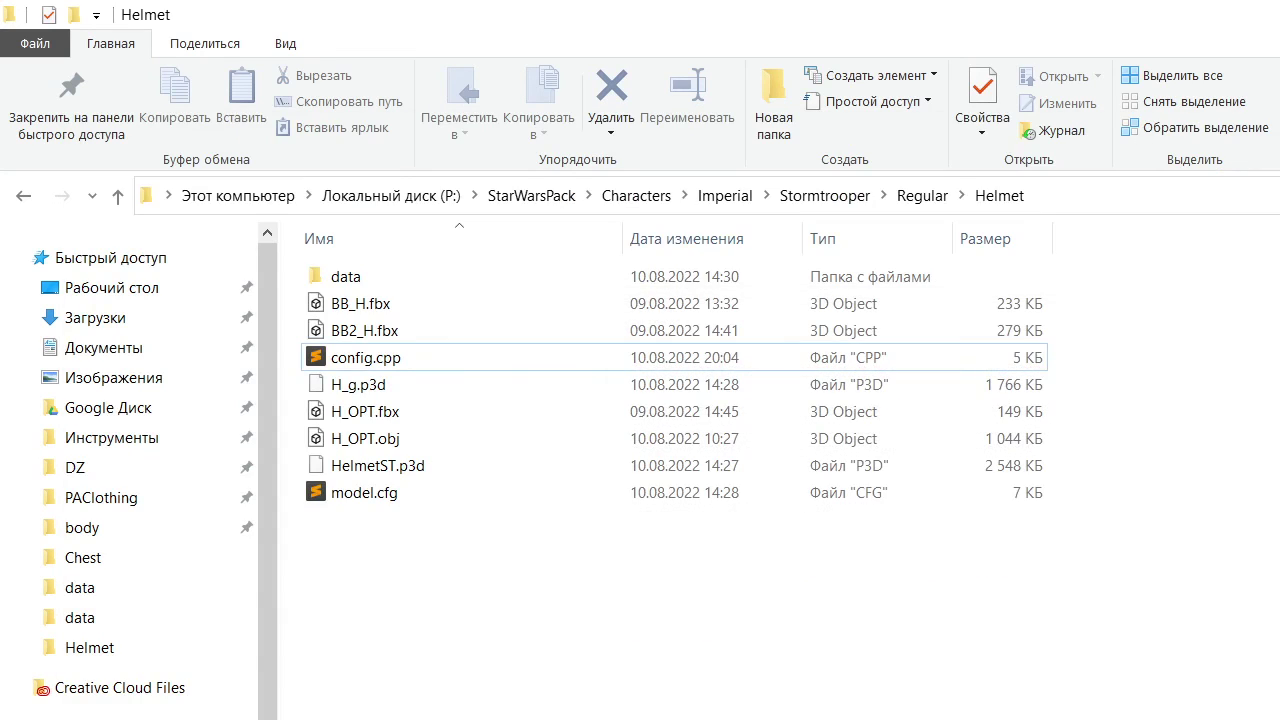
# Go to the DeltaGearO9iginal > Vest > Interceptor folder on drive P: and select IntVest.p3d
pyautogui.click(391, 195)
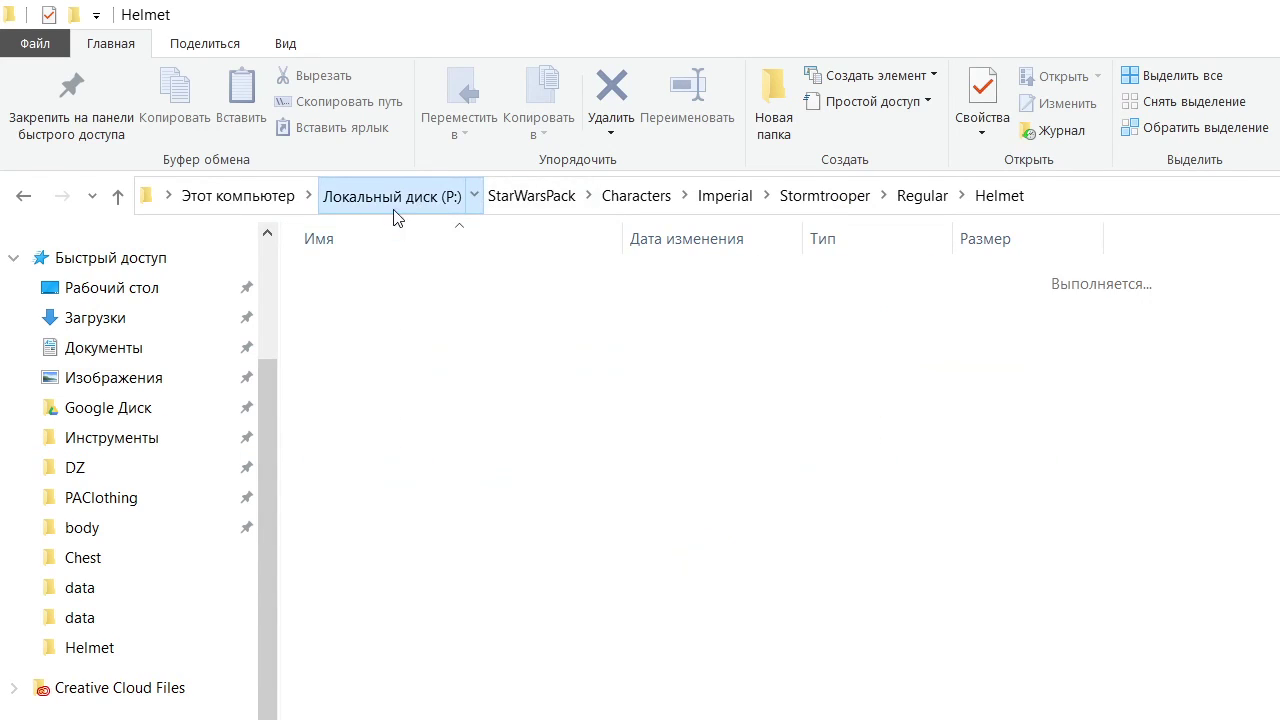
pyautogui.doubleClick(486, 494)
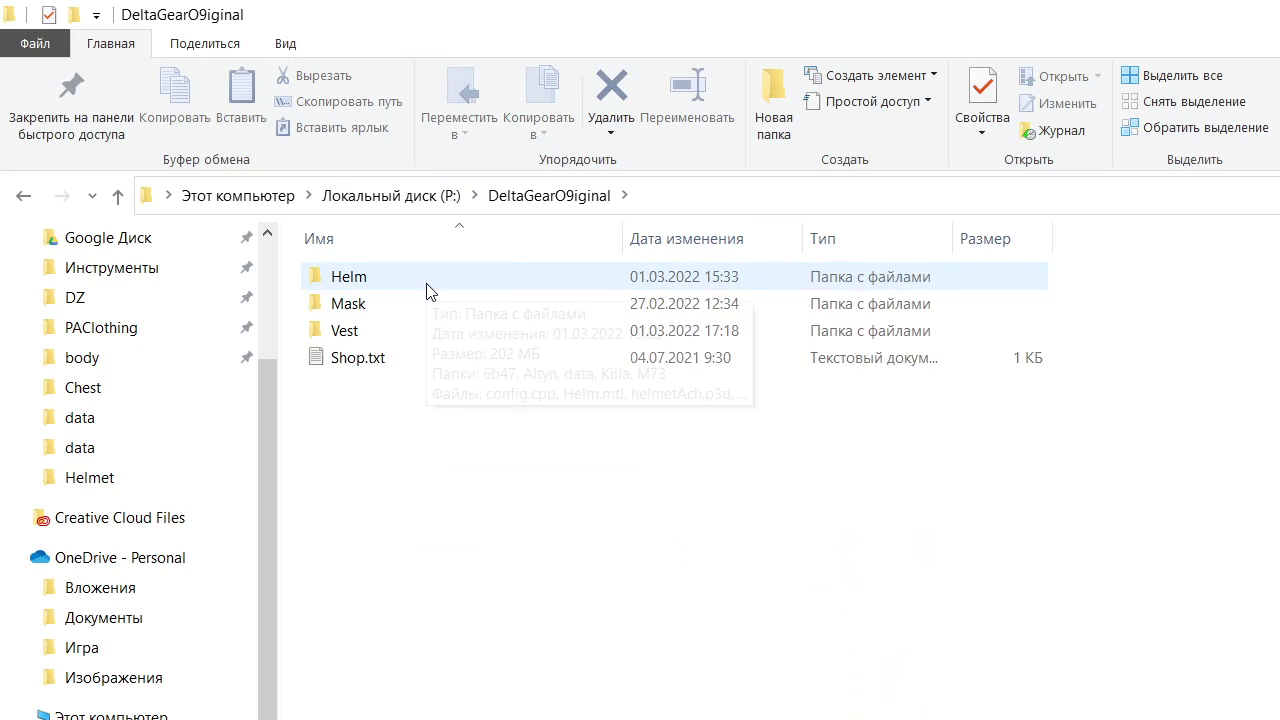
pyautogui.doubleClick(392, 331)
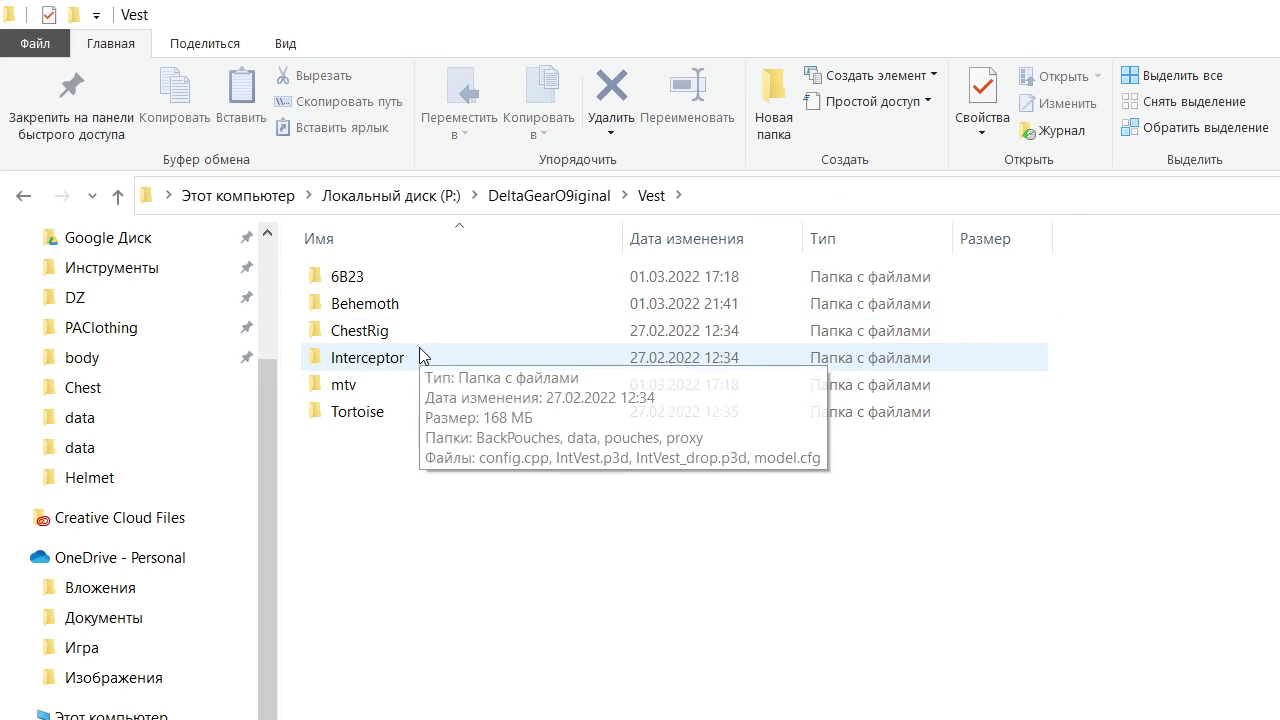
pyautogui.doubleClick(420, 367)
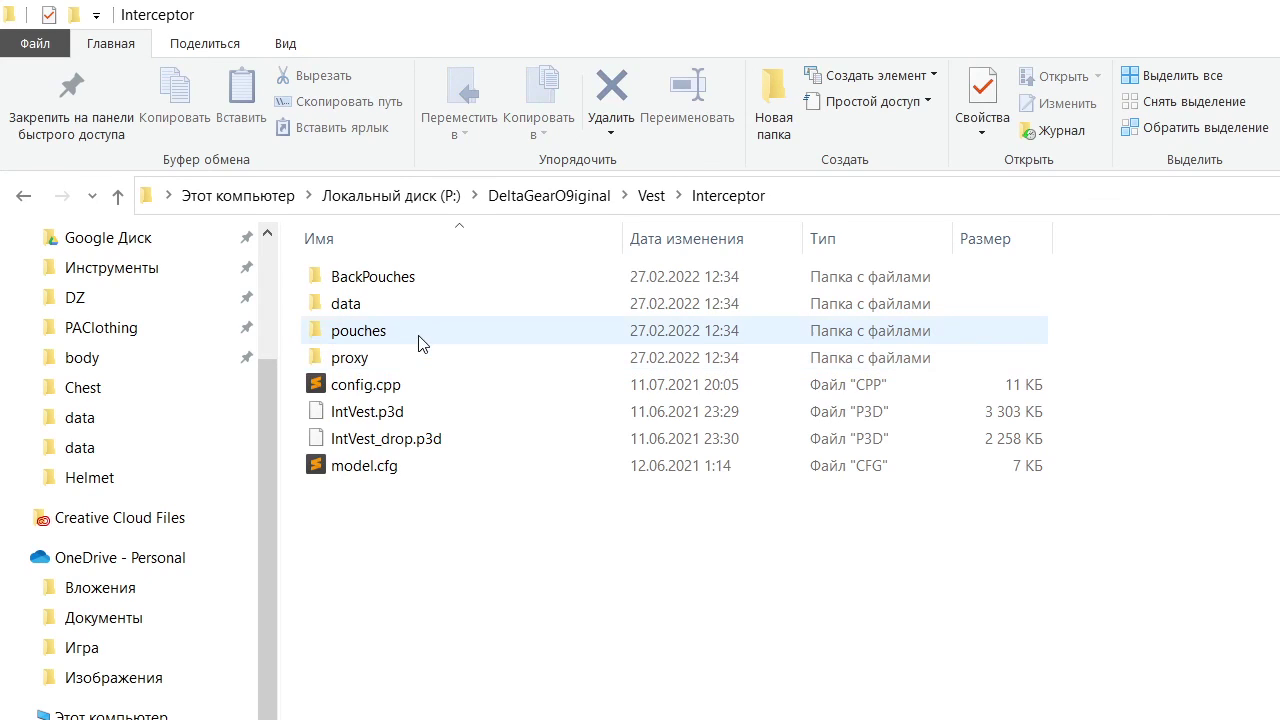
pyautogui.click(405, 418)
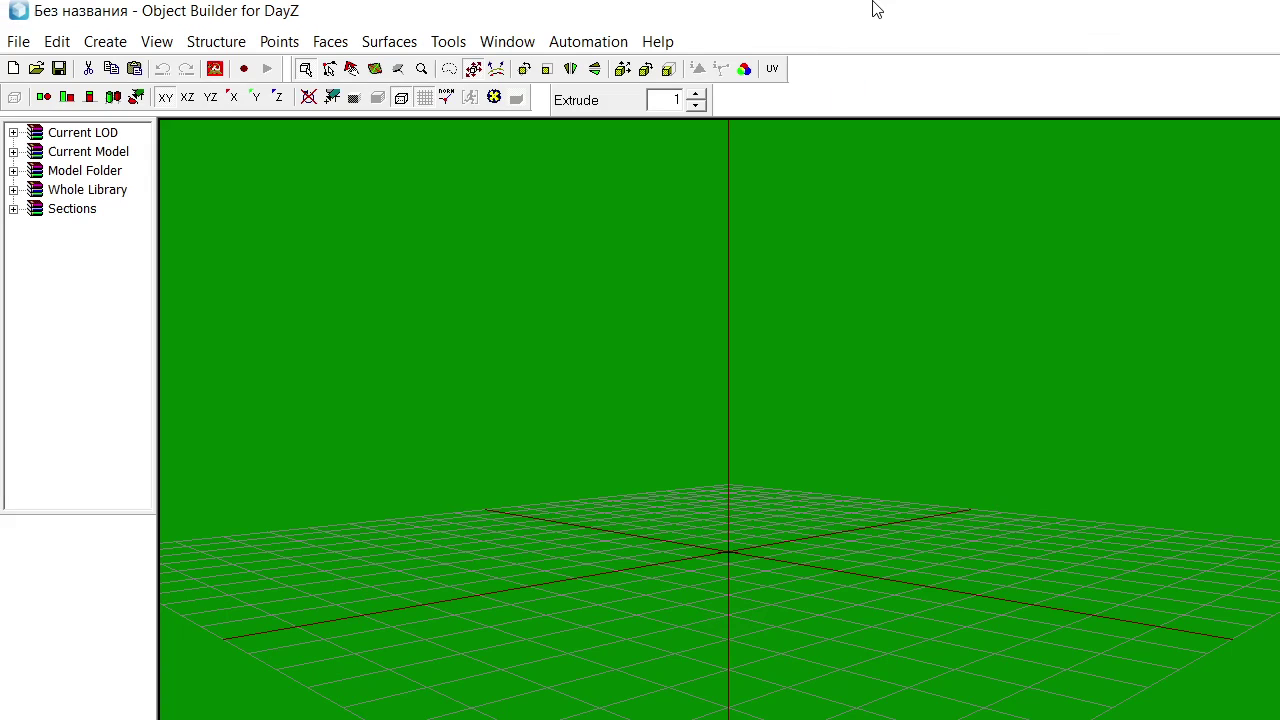
# Load IntVest.p3d into Object Builder and enlarge its window to full screen
pyautogui.doubleClick(871, 9)
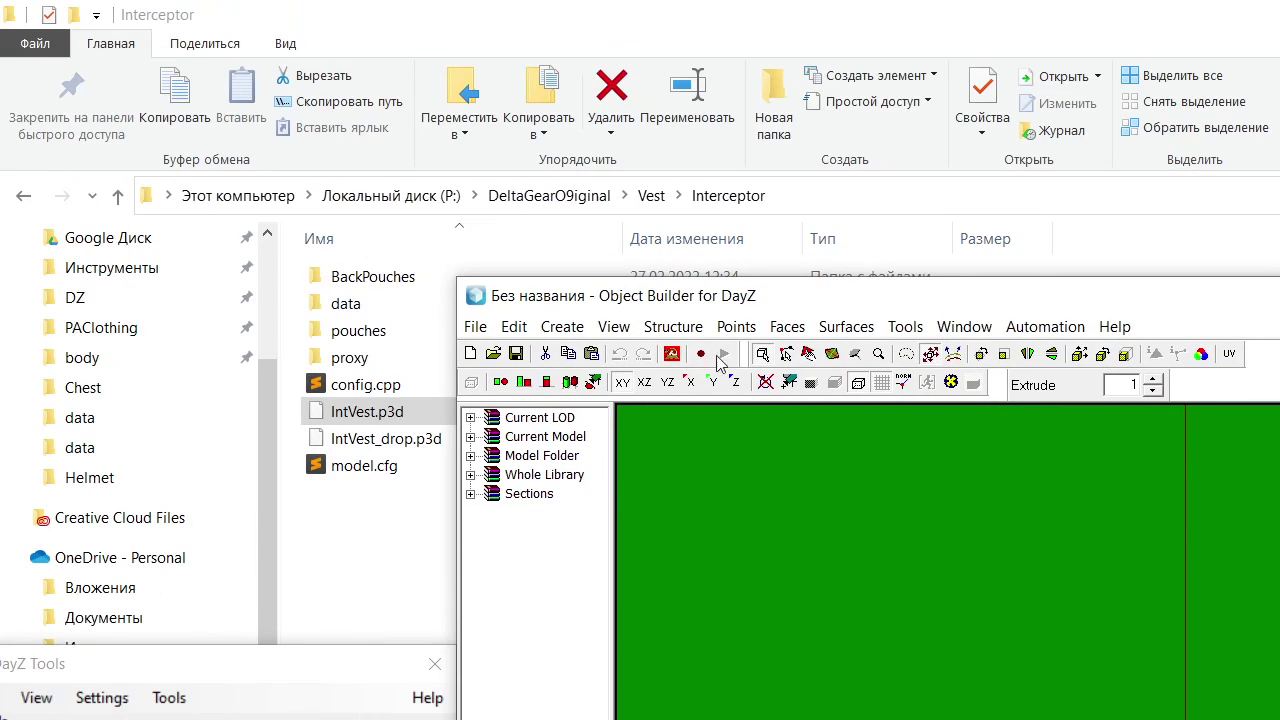
pyautogui.moveTo(351, 417); pyautogui.dragTo(760, 470)
pyautogui.moveTo(1123, 304); pyautogui.dragTo(650, 2)
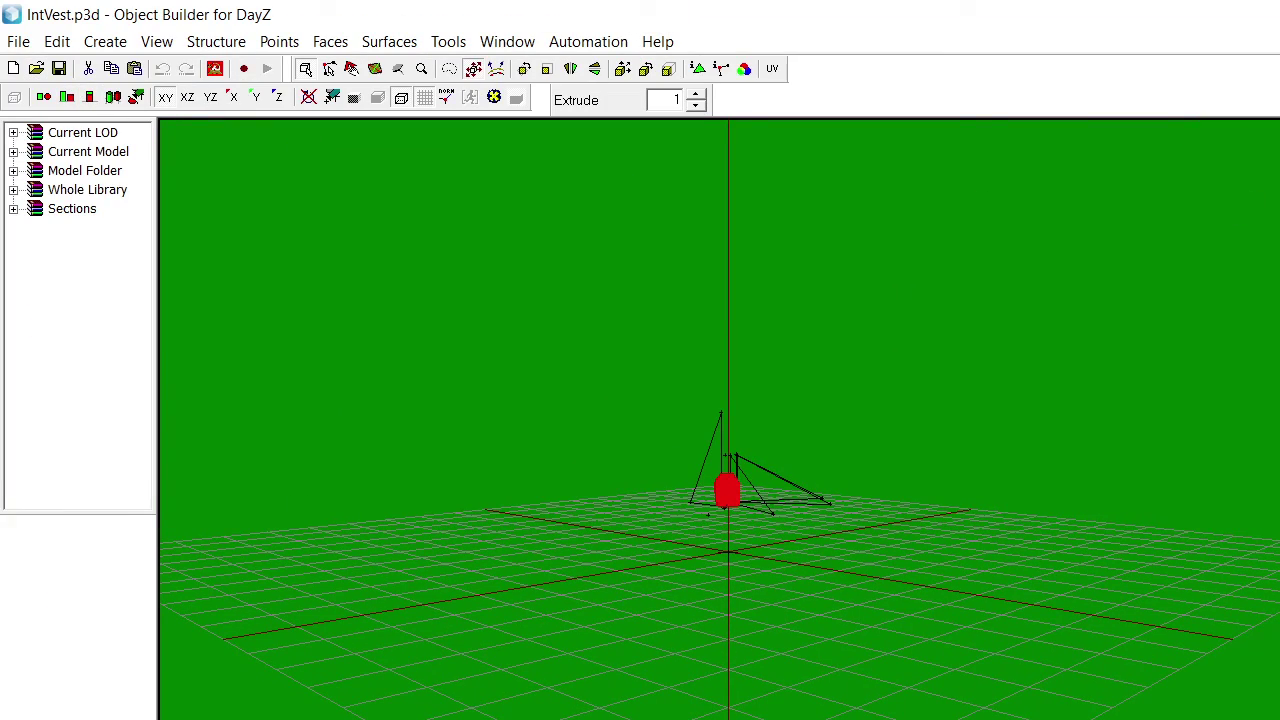
# Select the entire vest model and examine its plates with solid shading enabled
pyautogui.hotkey('ctrl', 'a')
pyautogui.scroll(10, 917, 340)
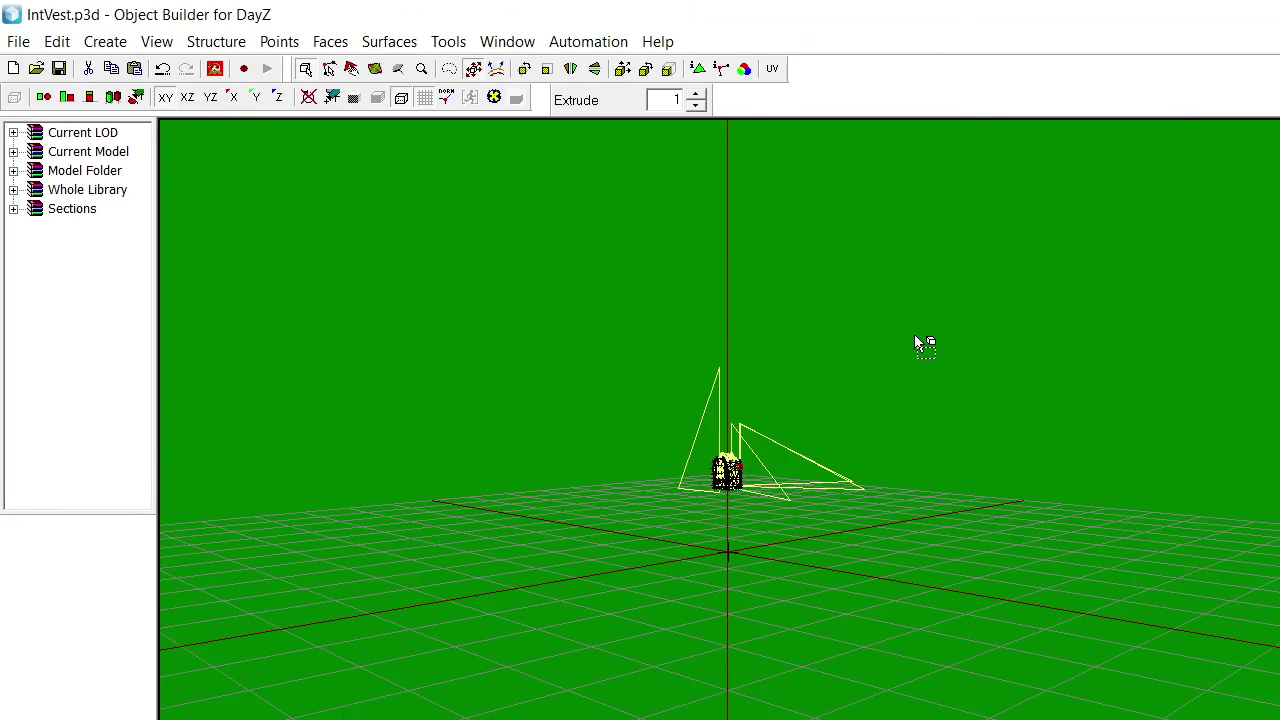
pyautogui.scroll(-5, 912, 285)
pyautogui.scroll(3, 940, 340)
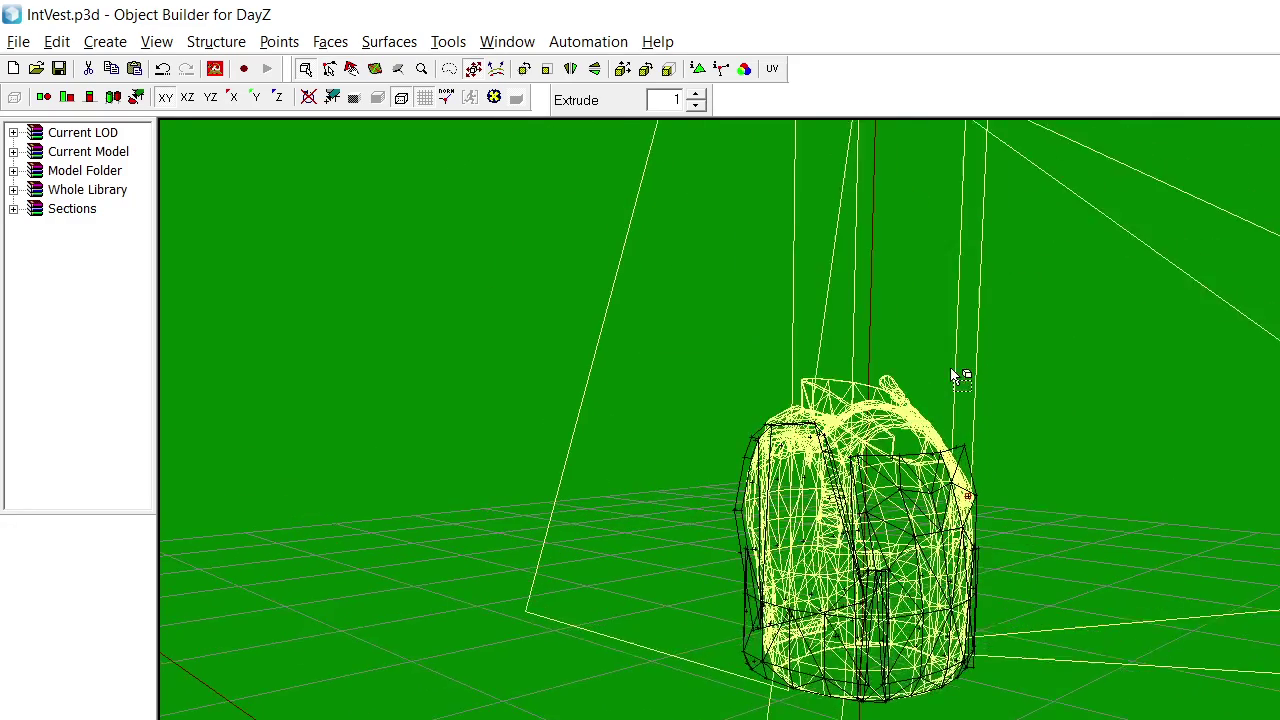
pyautogui.click(355, 98)
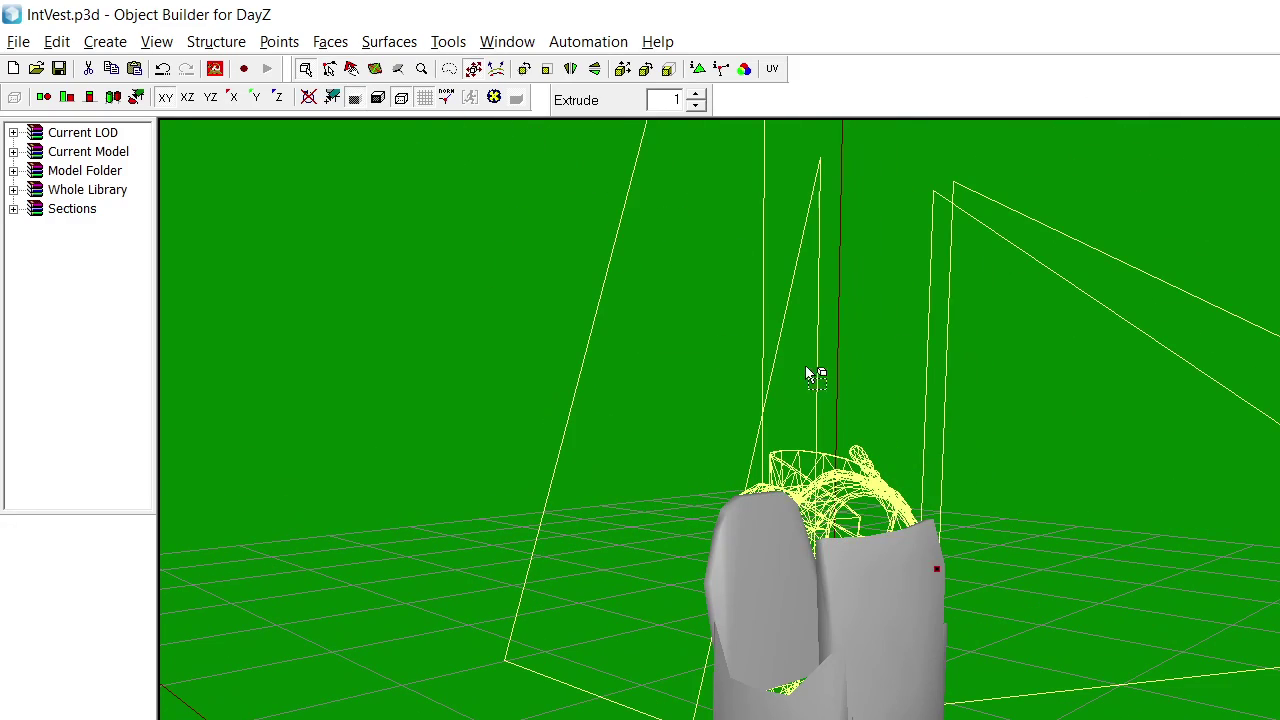
pyautogui.moveTo(806, 367); pyautogui.dragTo(810, 373, button='right')
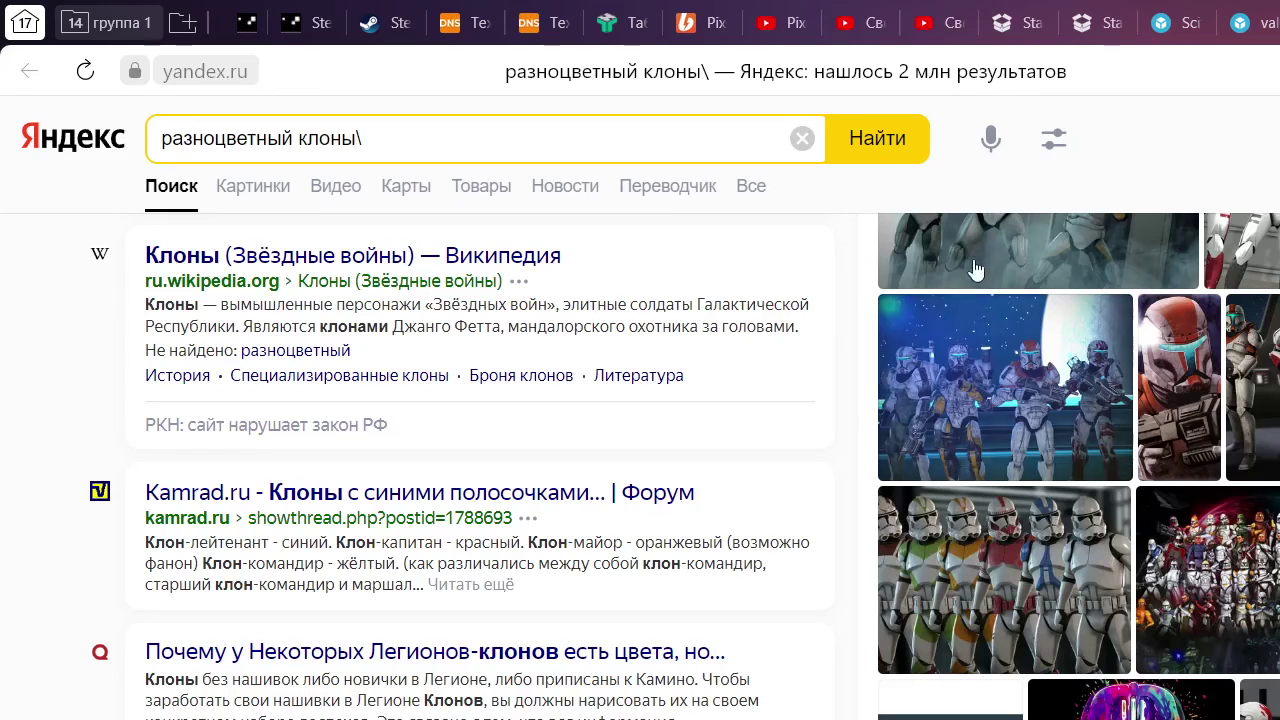
# Return to Object Builder and examine the IntVest plates and inner mesh with the whole model selected
pyautogui.hotkey('alt', 'Tab')
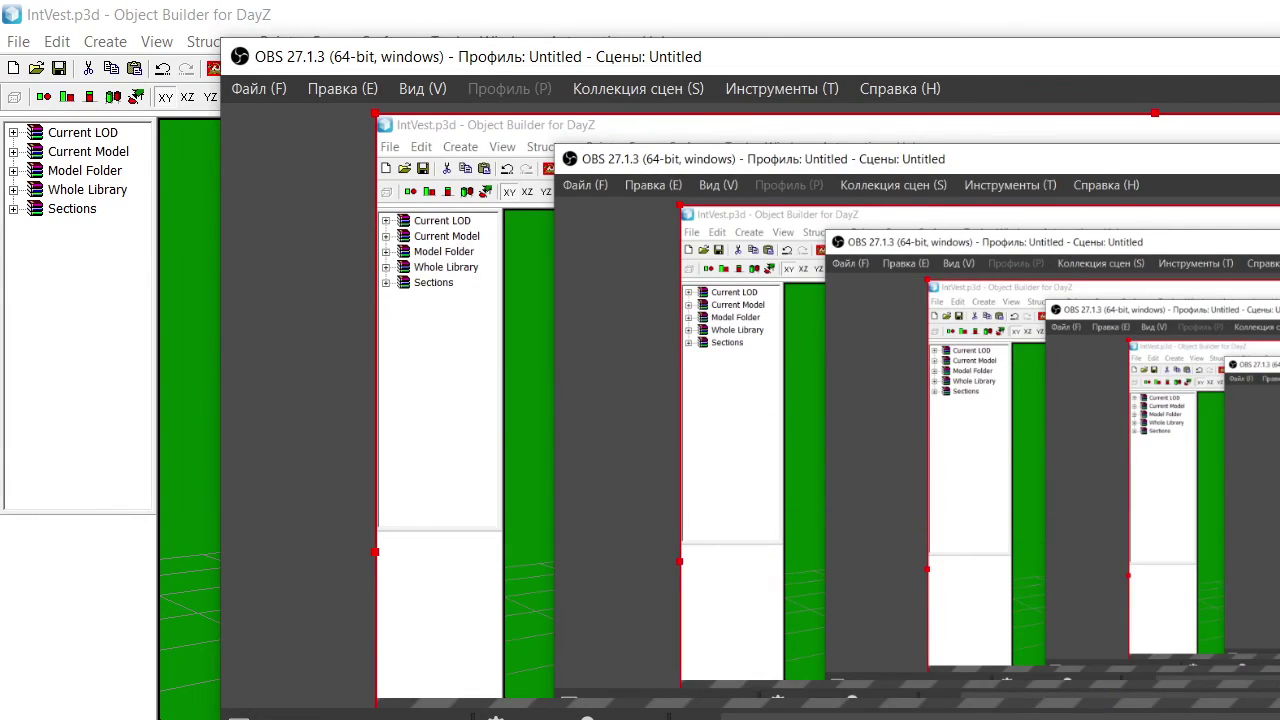
pyautogui.hotkey('alt', 'Tab')
pyautogui.moveTo(1036, 498); pyautogui.dragTo(1020, 498, button='middle')
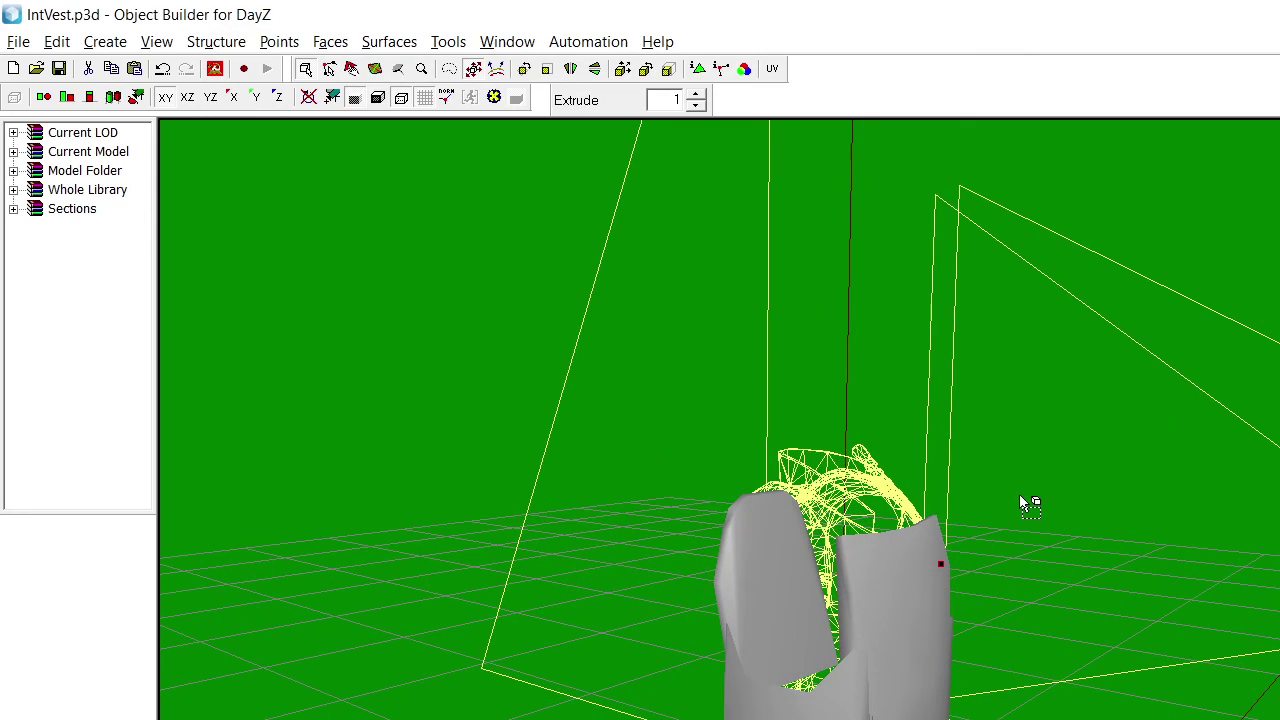
pyautogui.click(503, 101)
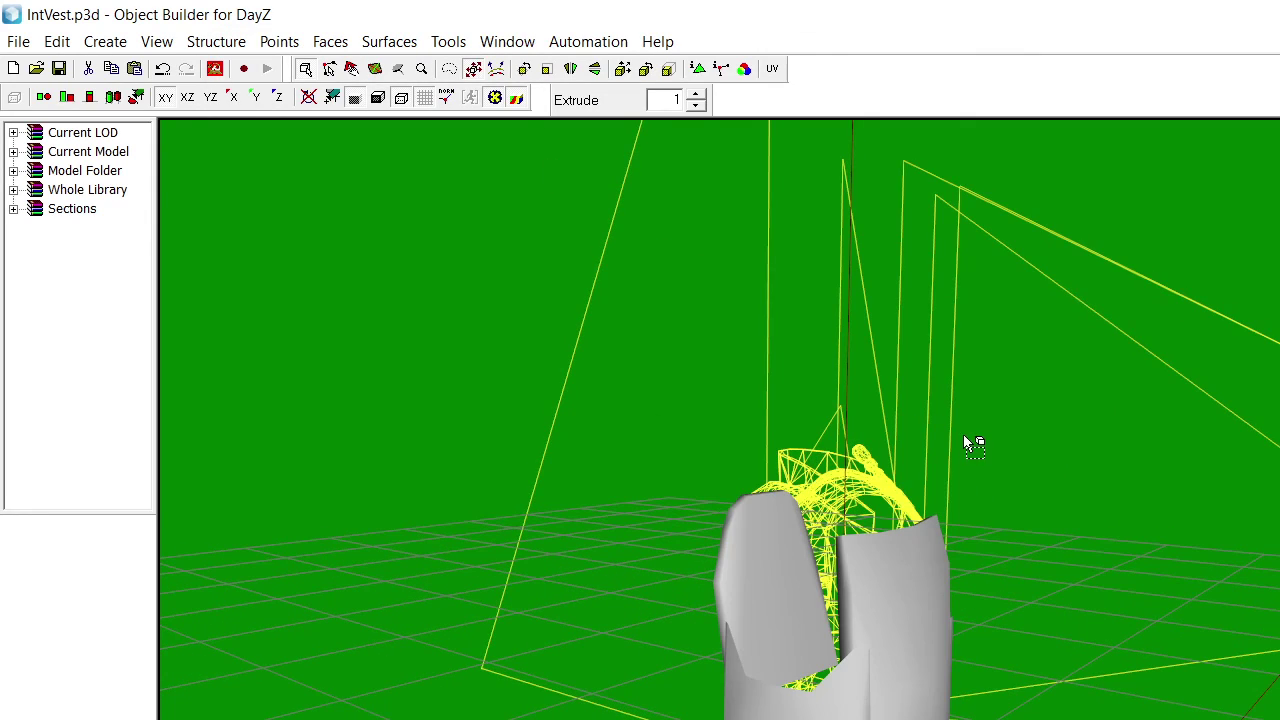
pyautogui.hotkey('ctrl', 'a')
pyautogui.click(997, 481)
pyautogui.moveTo(997, 481); pyautogui.dragTo(1003, 475, button='middle')
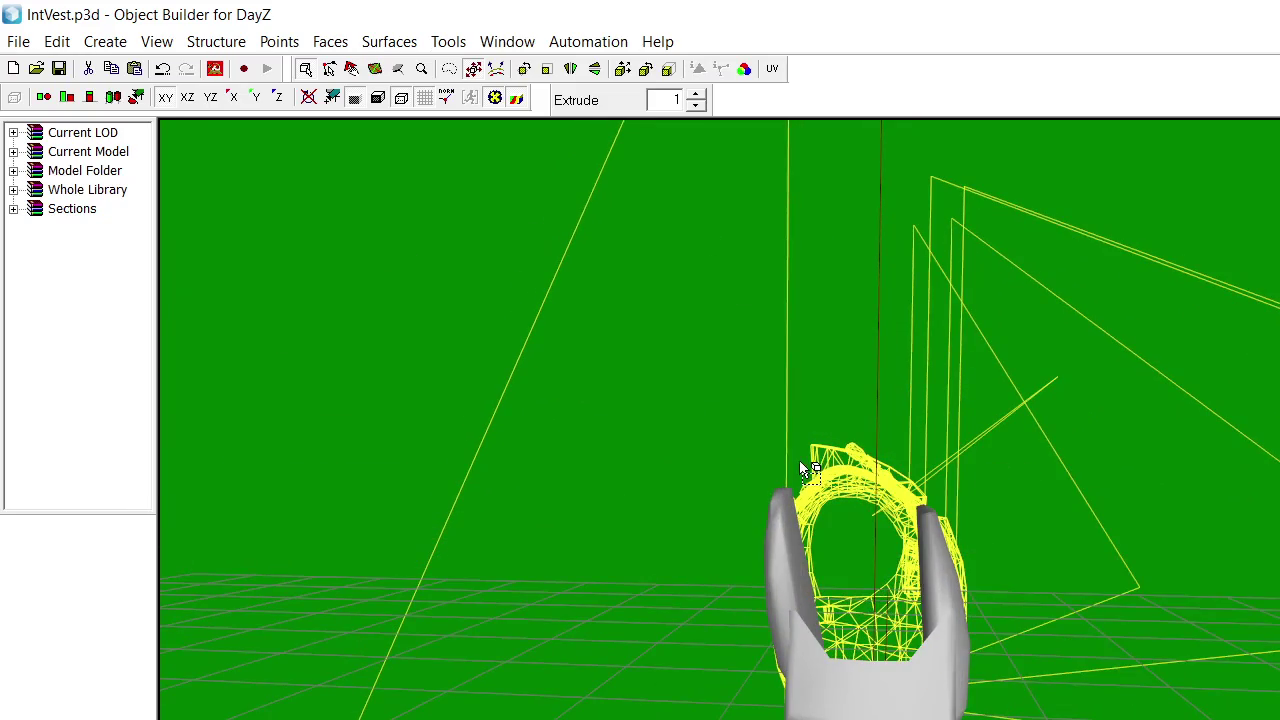
pyautogui.moveTo(807, 523); pyautogui.dragTo(807, 523)
pyautogui.keyDown('alt'); pyautogui.moveTo(901, 473); pyautogui.dragTo(901, 472); pyautogui.keyUp('alt')
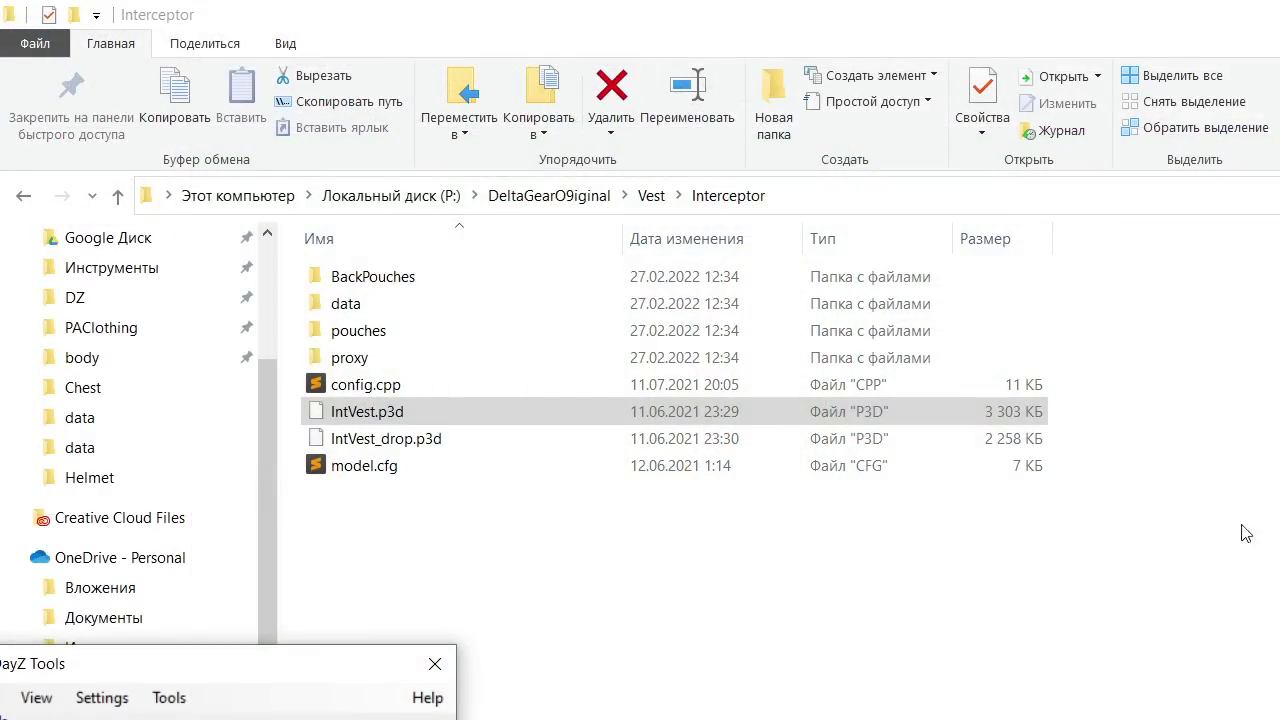
# Go to the DZ > characters > vests folder on drive P: and copy policevest_m.p3d
pyautogui.click(861, 545)
pyautogui.scroll(1, 177, 391)
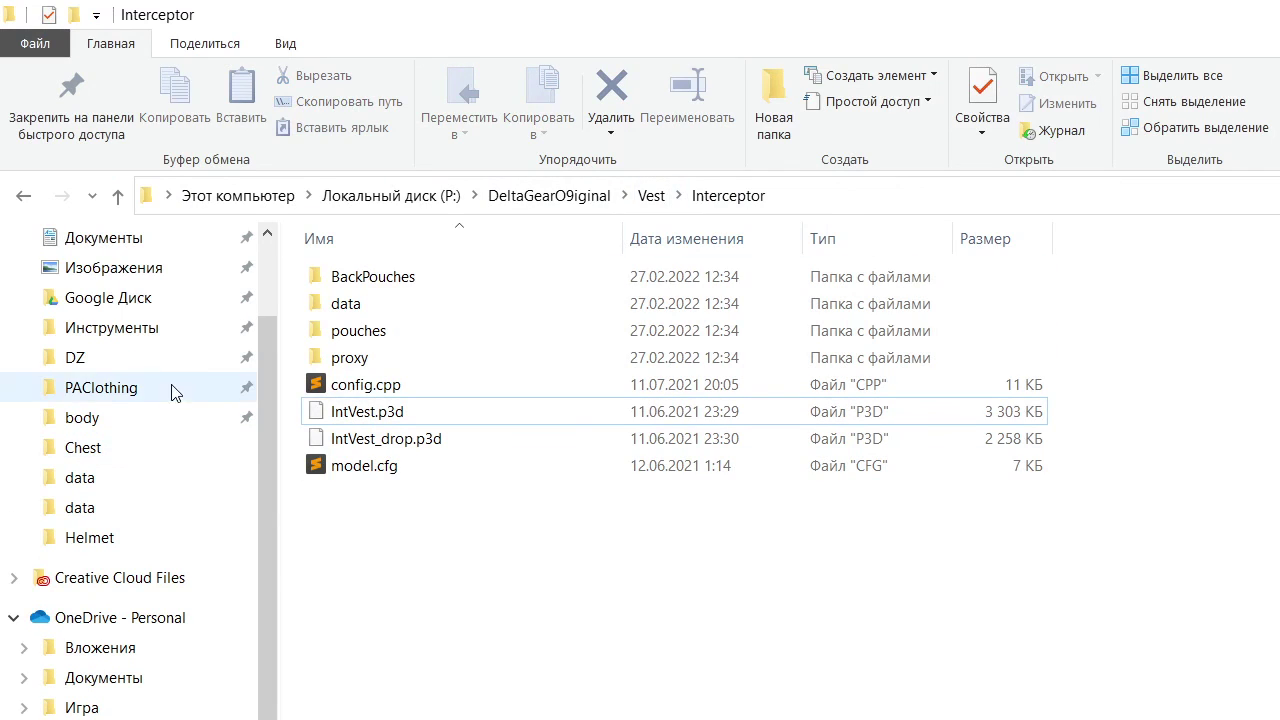
pyautogui.click(129, 360)
pyautogui.scroll(-1, 507, 375)
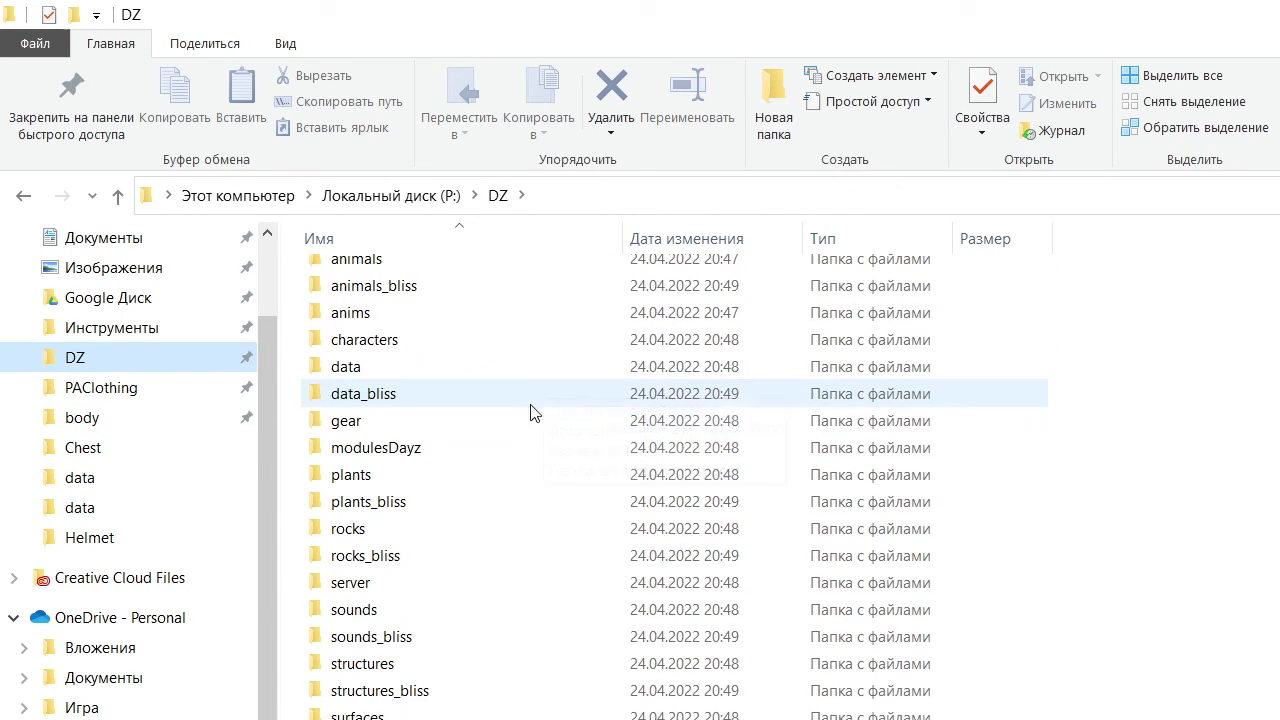
pyautogui.doubleClick(434, 345)
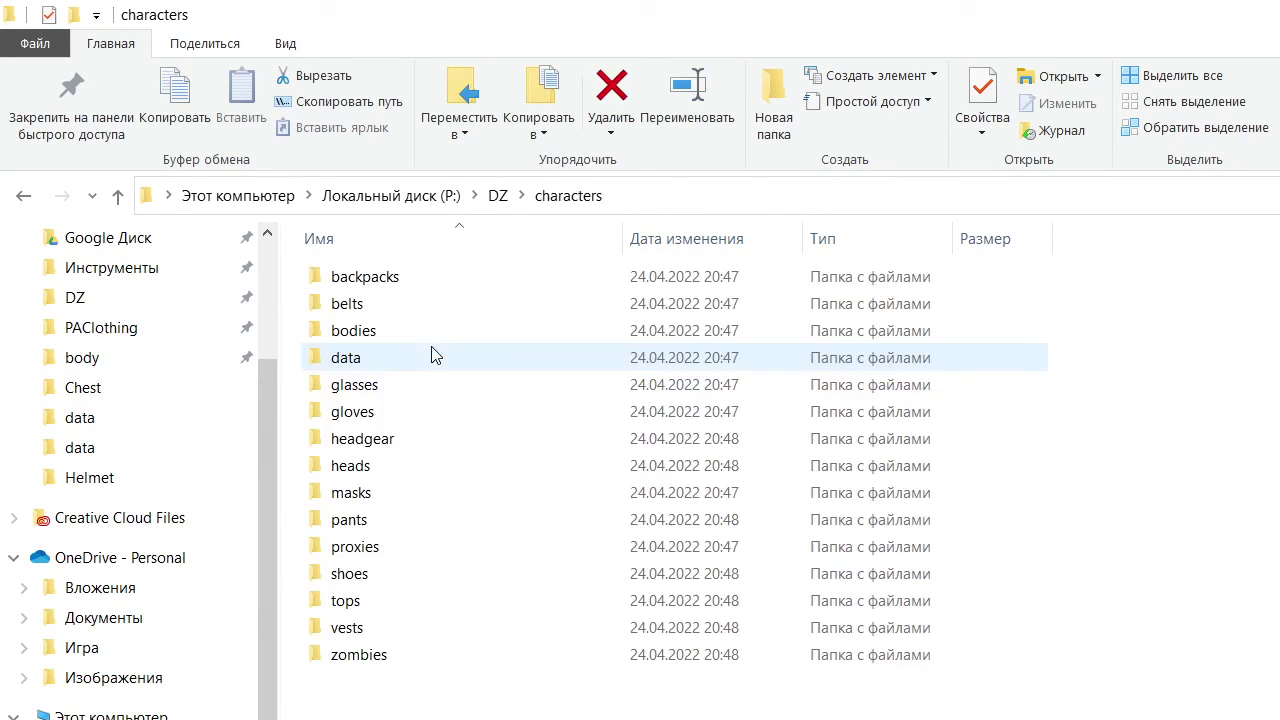
pyautogui.doubleClick(408, 626)
pyautogui.scroll(-1, 440, 560)
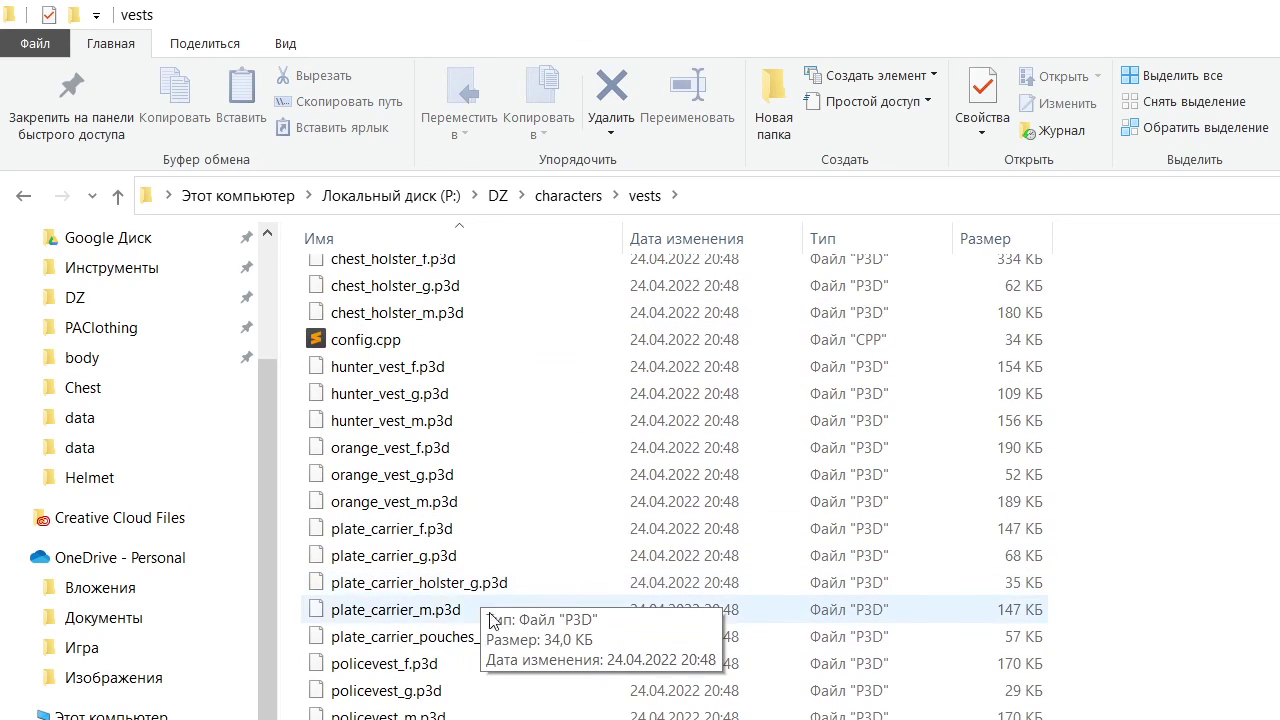
pyautogui.click(455, 716)
# Return to the StarWarsPack > Characters > Imperial > Stormtrooper > Regular > Chest folder and paste policevest_m.p3d there
pyautogui.click(35, 196)
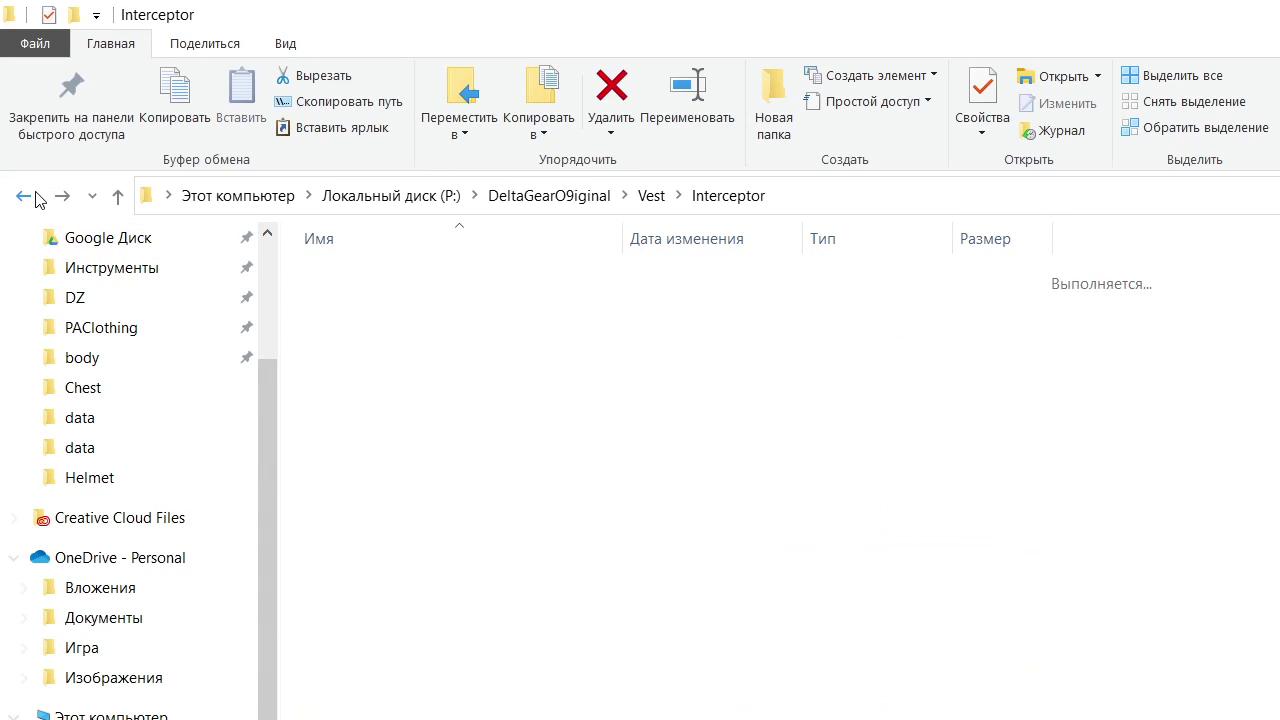
pyautogui.click(35, 196)
pyautogui.click(24, 196)
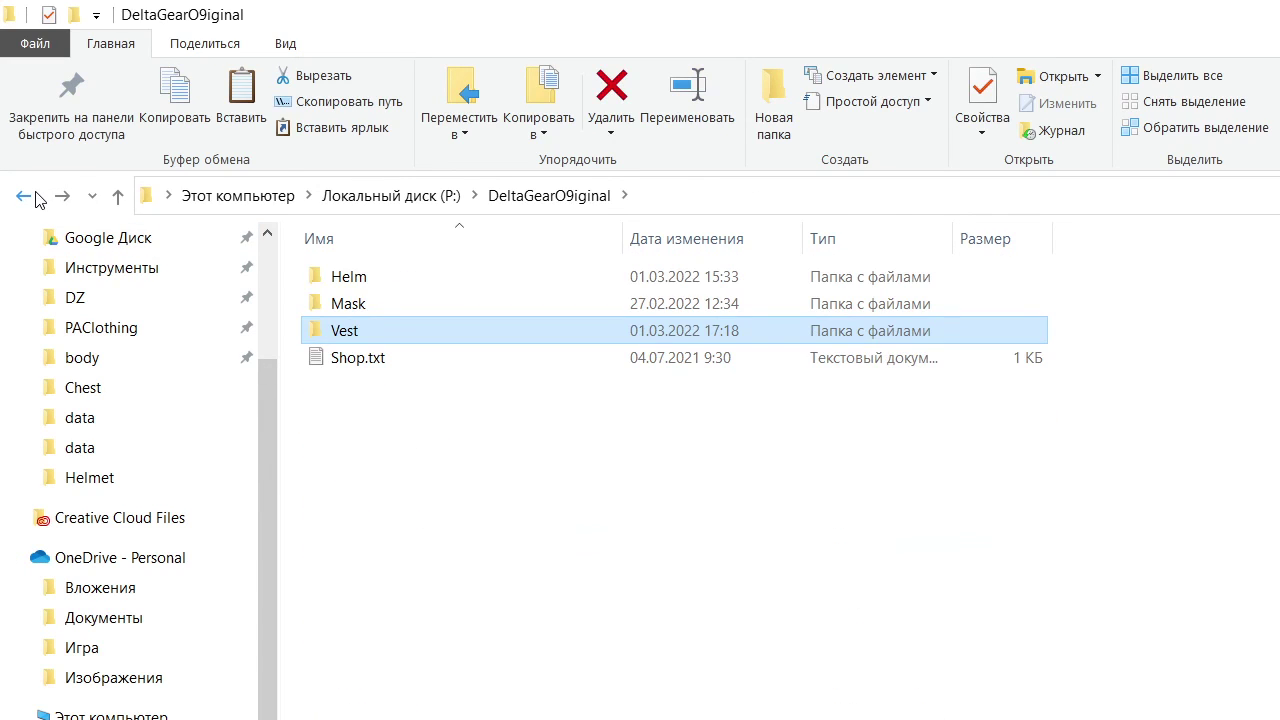
pyautogui.click(24, 196)
pyautogui.click(24, 196)
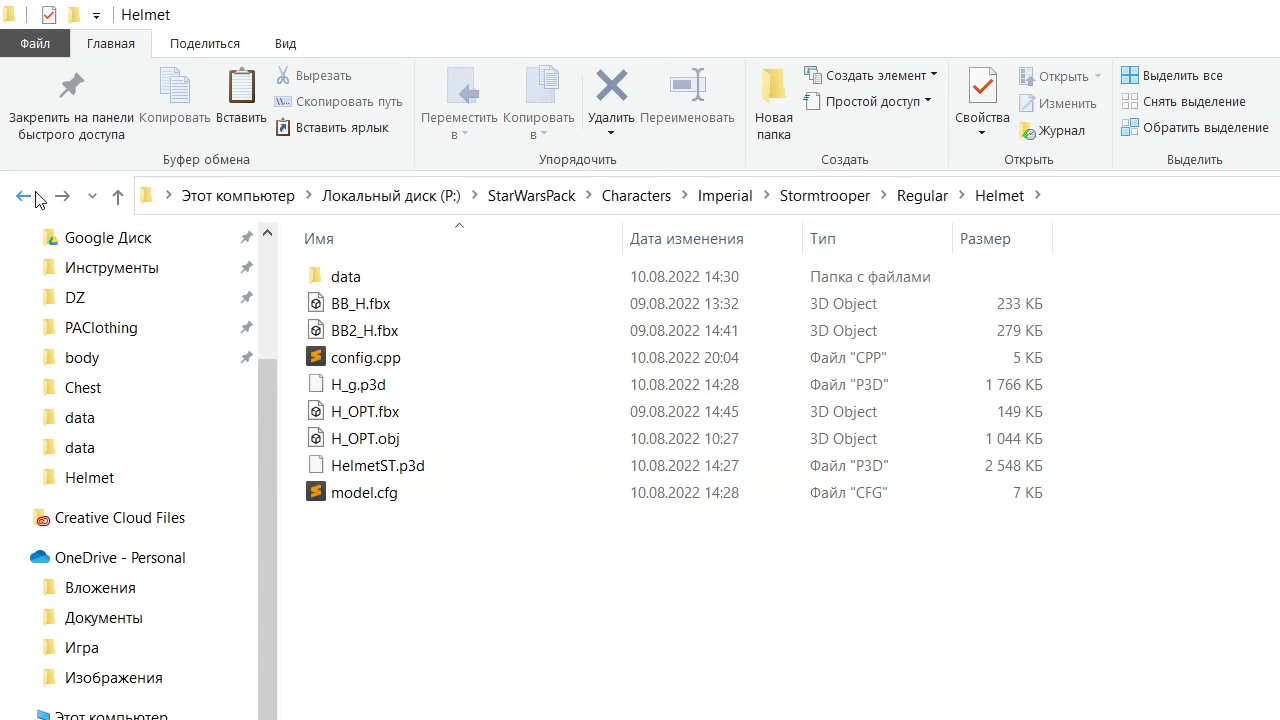
pyautogui.click(805, 197)
pyautogui.doubleClick(431, 275)
pyautogui.click(413, 286)
pyautogui.doubleClick(413, 288)
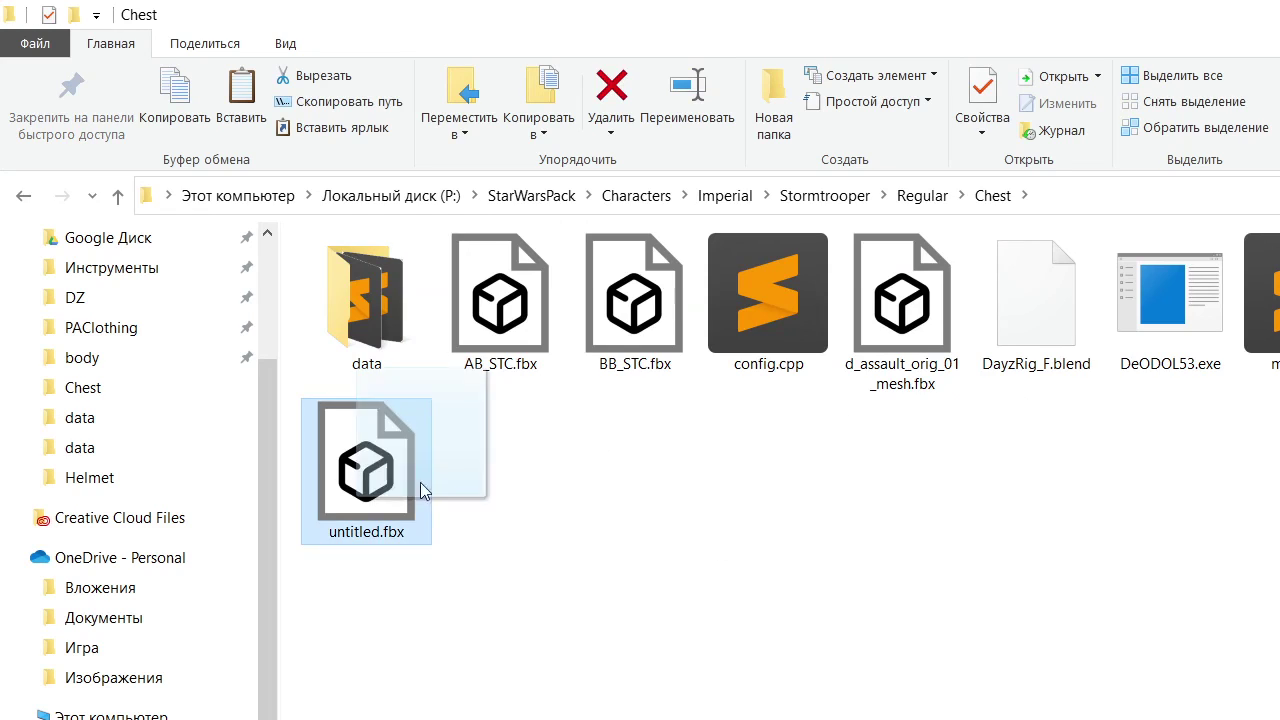
# Convert policevest_m.p3d with DeODOL53.exe and permanently delete the unconverted copy from the Chest folder
pyautogui.moveTo(420, 482); pyautogui.dragTo(1207, 317)
pyautogui.press('Return')
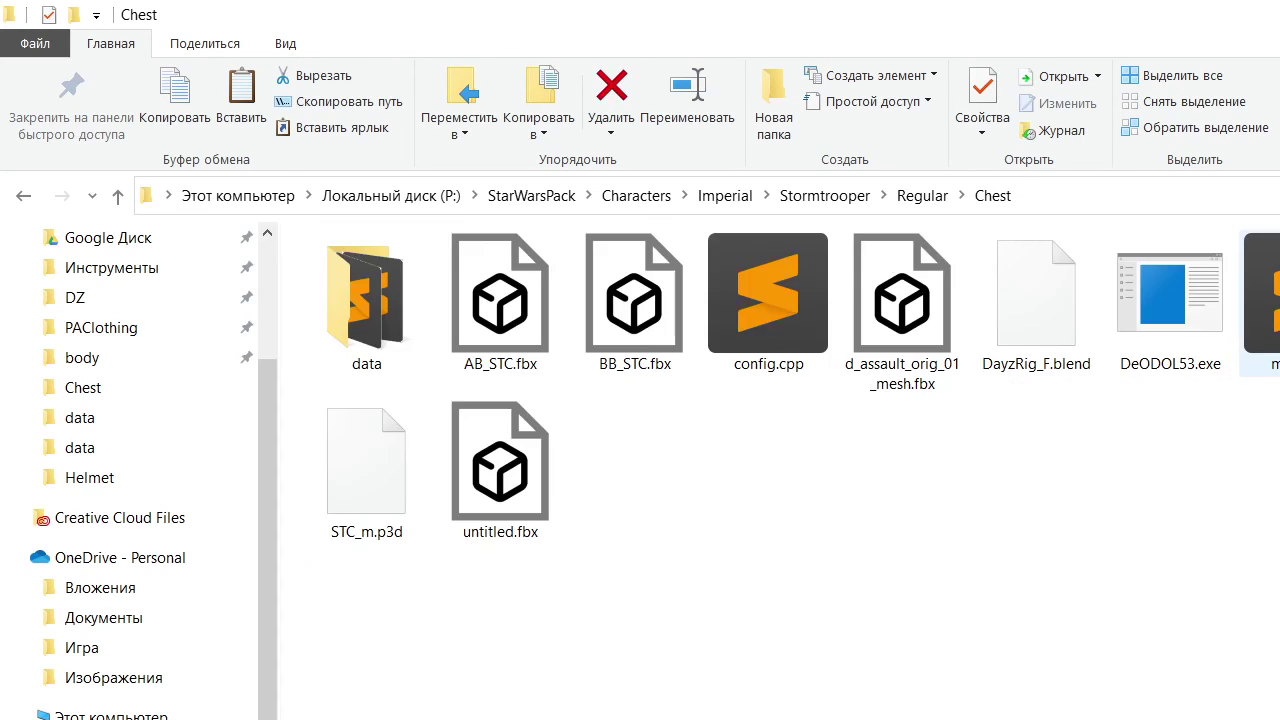
pyautogui.press('Delete')
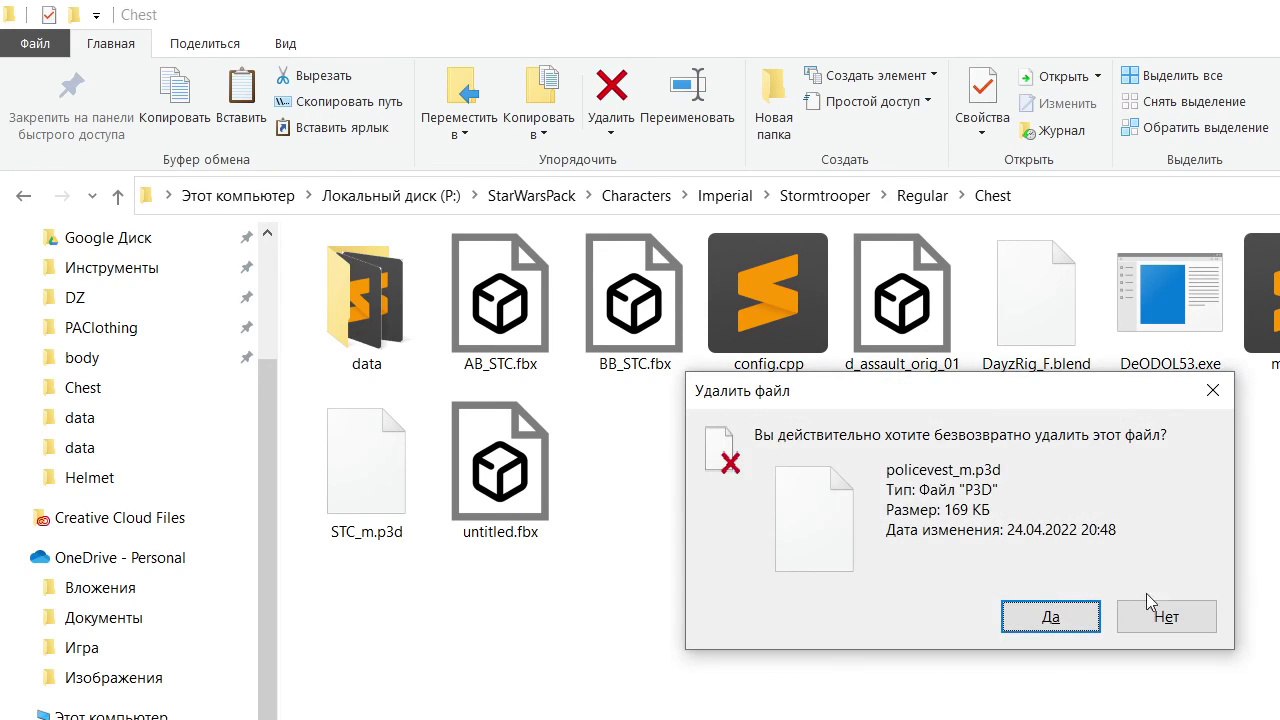
pyautogui.click(1052, 616)
# Load policevest_m_mlod.p3d into Object Builder and enlarge its window to full screen
pyautogui.hotkey('alt', 'Tab')
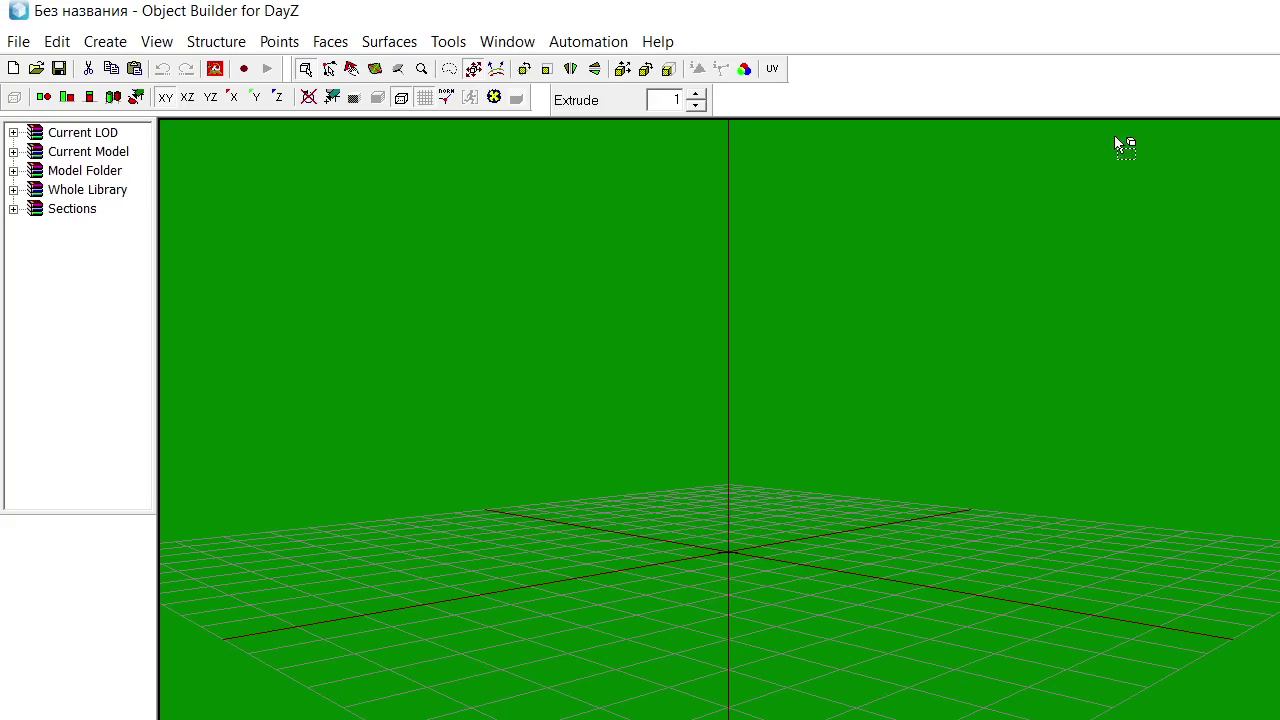
pyautogui.click(1194, 24)
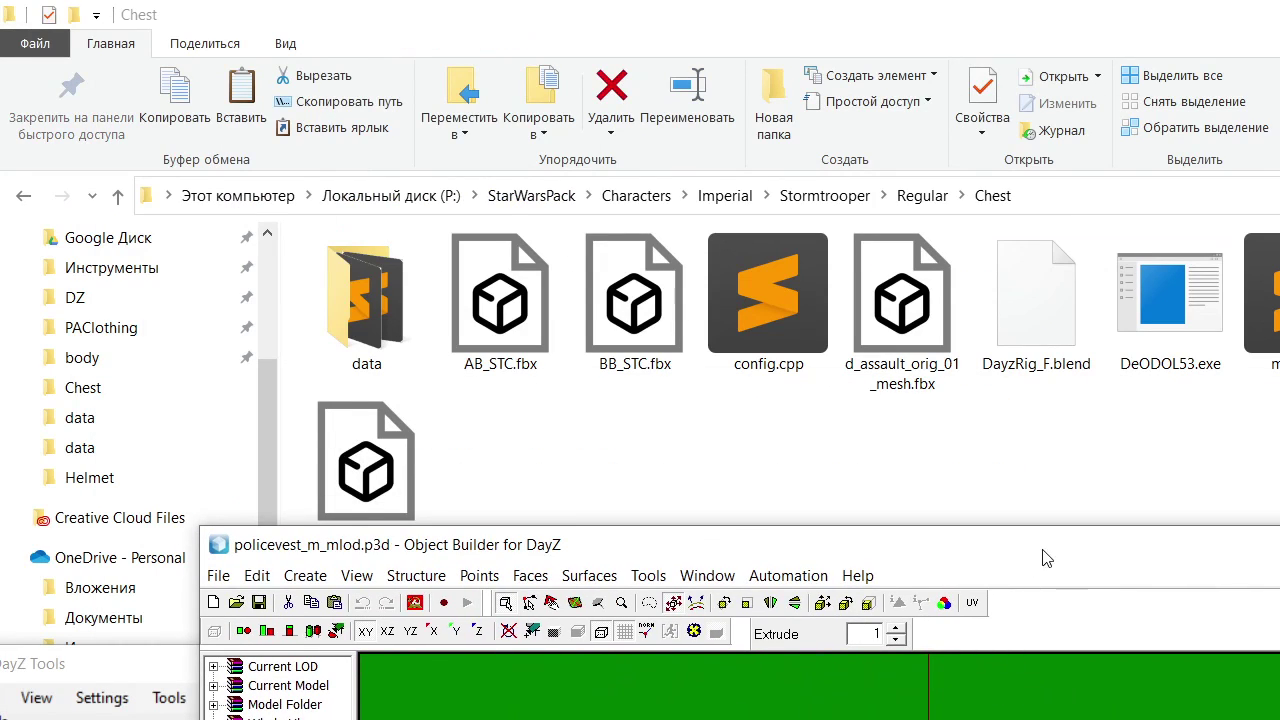
pyautogui.moveTo(1043, 548); pyautogui.dragTo(910, 10)
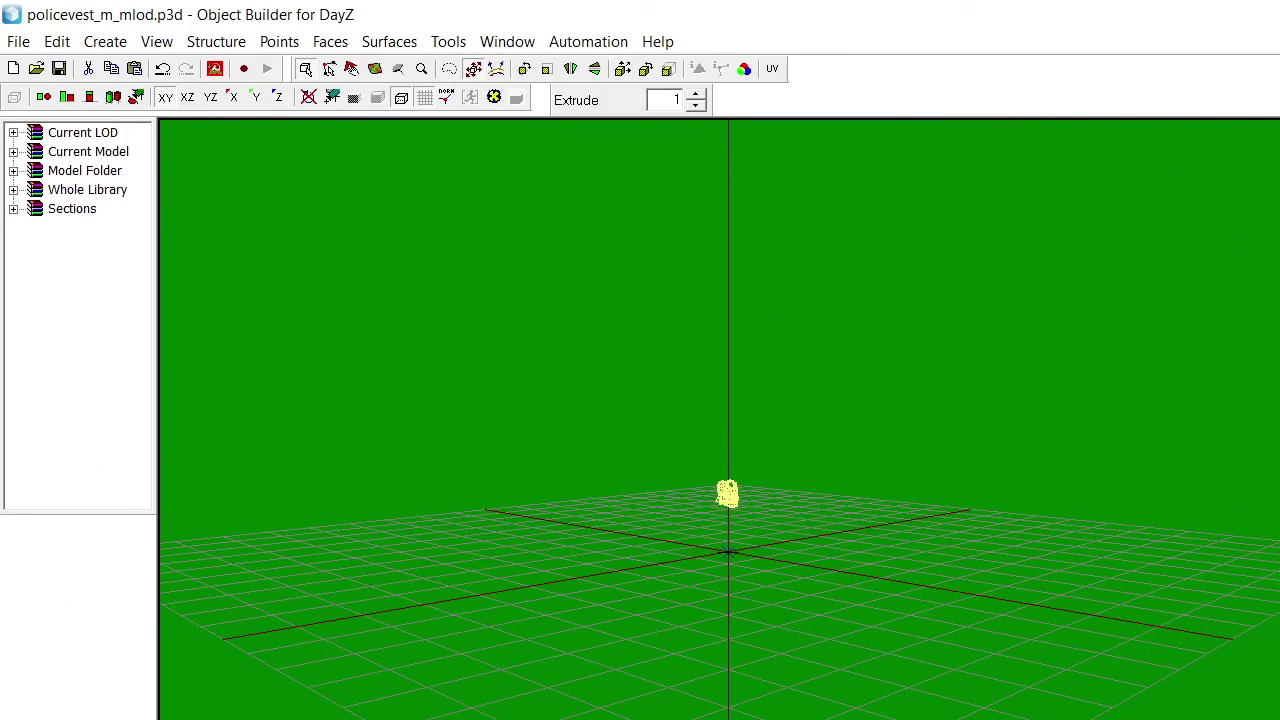
# Examine the police vest's wireframe mesh in the perspective view from several angles
pyautogui.scroll(8, 903, 363)
pyautogui.keyDown('alt'); pyautogui.moveTo(903, 309); pyautogui.dragTo(908, 302); pyautogui.keyUp('alt')
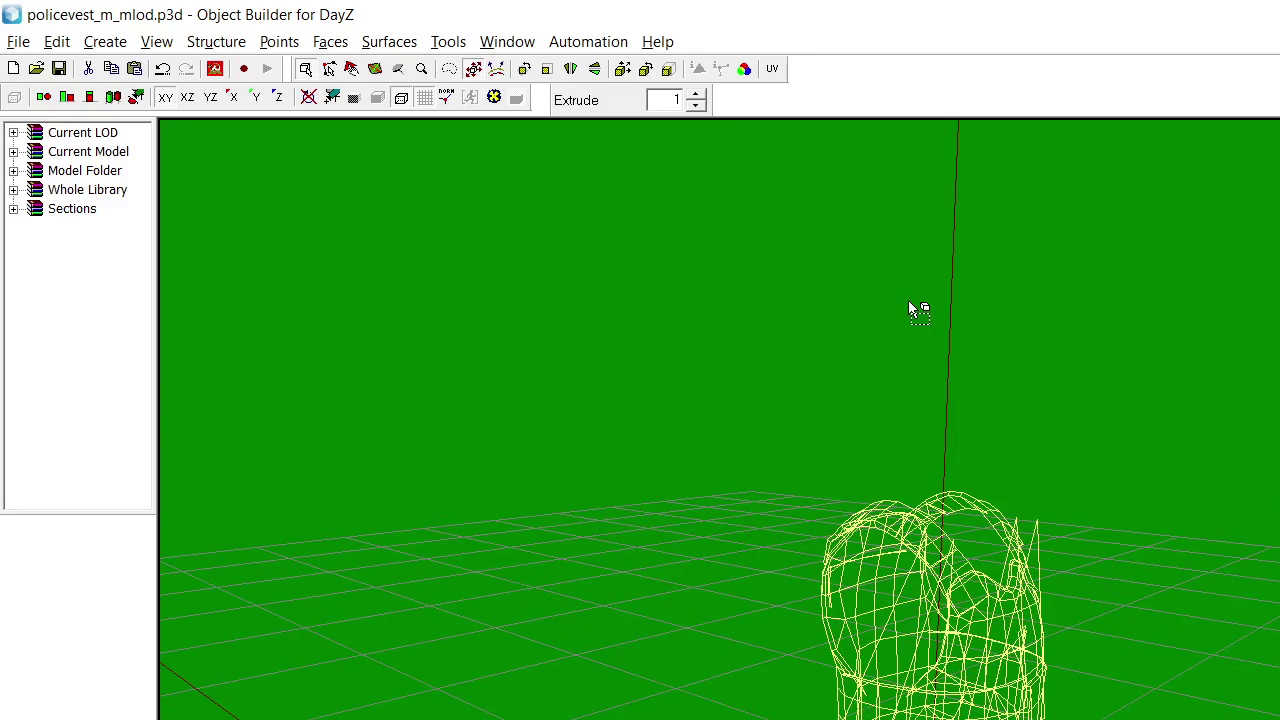
pyautogui.moveTo(909, 302); pyautogui.dragTo(910, 303, button='middle')
pyautogui.scroll(-5, 960, 406)
pyautogui.moveTo(950, 442); pyautogui.dragTo(1022, 402, button='middle')
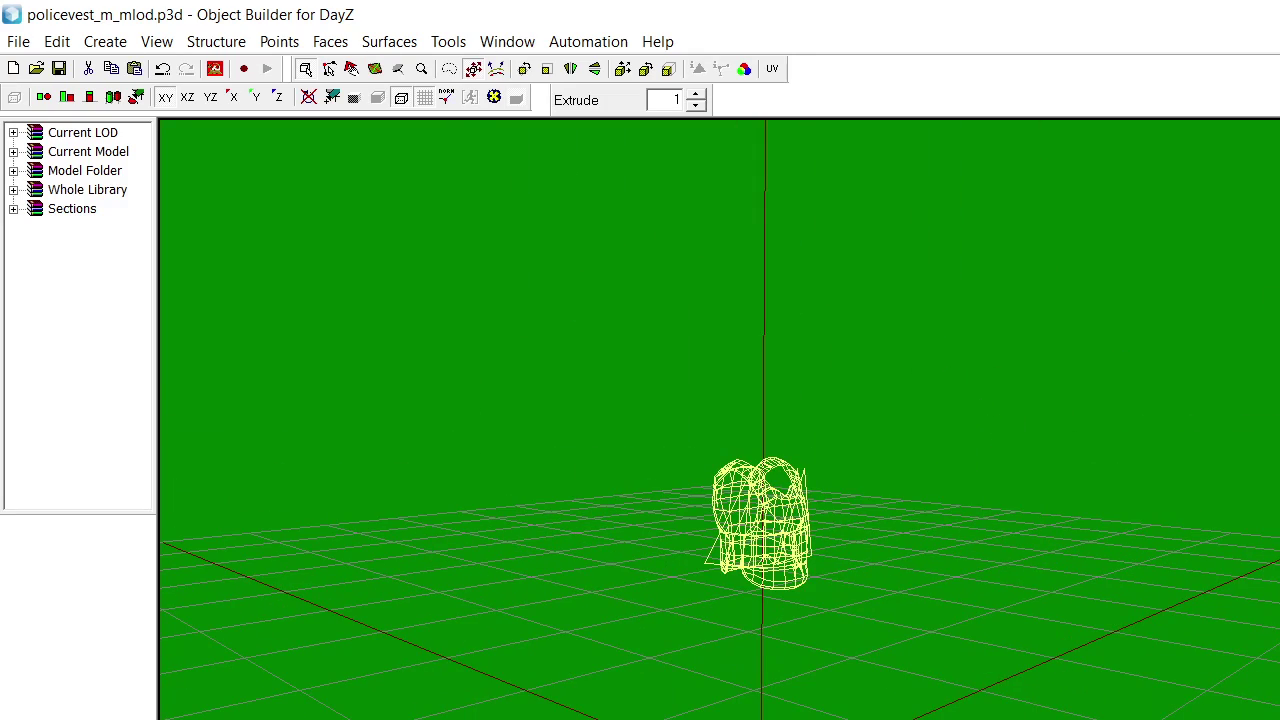
pyautogui.moveTo(1205, 342); pyautogui.dragTo(1090, 412, button='right')
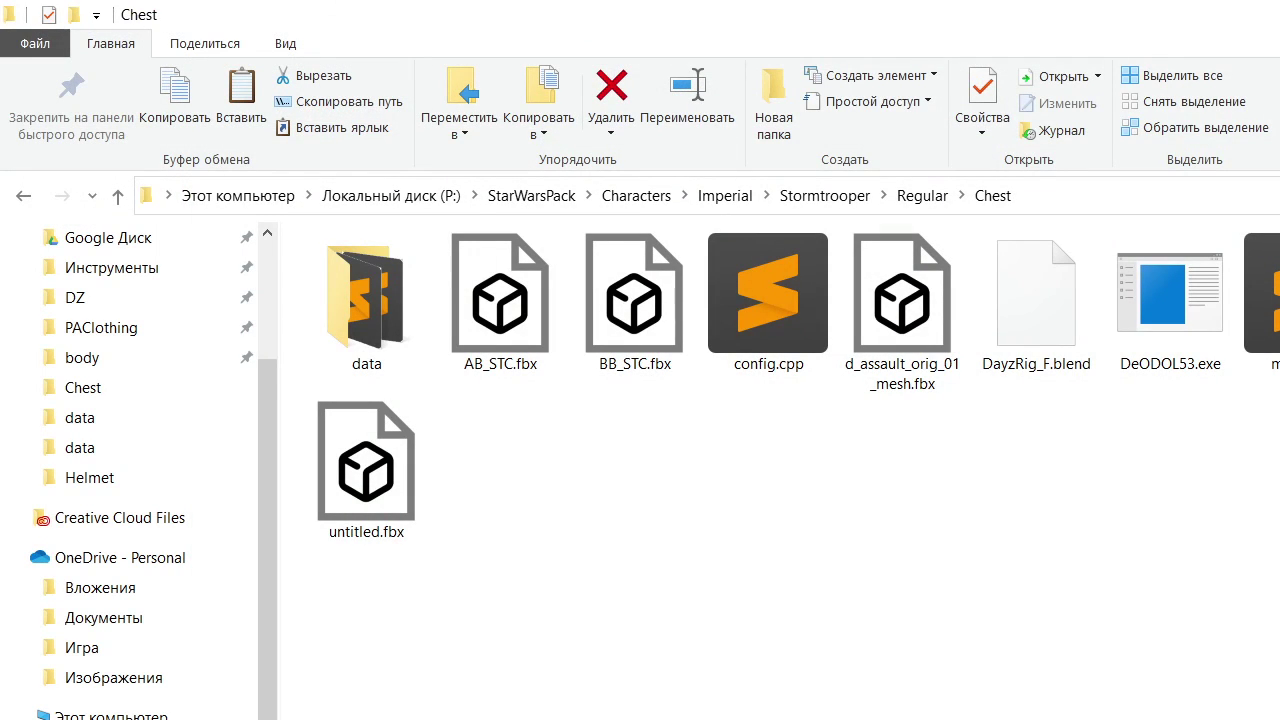
# Permanently delete the converted police vest file from the Chest folder and go to the DZ folder
pyautogui.hotkey('shift', 'Delete')
pyautogui.click(1050, 617)
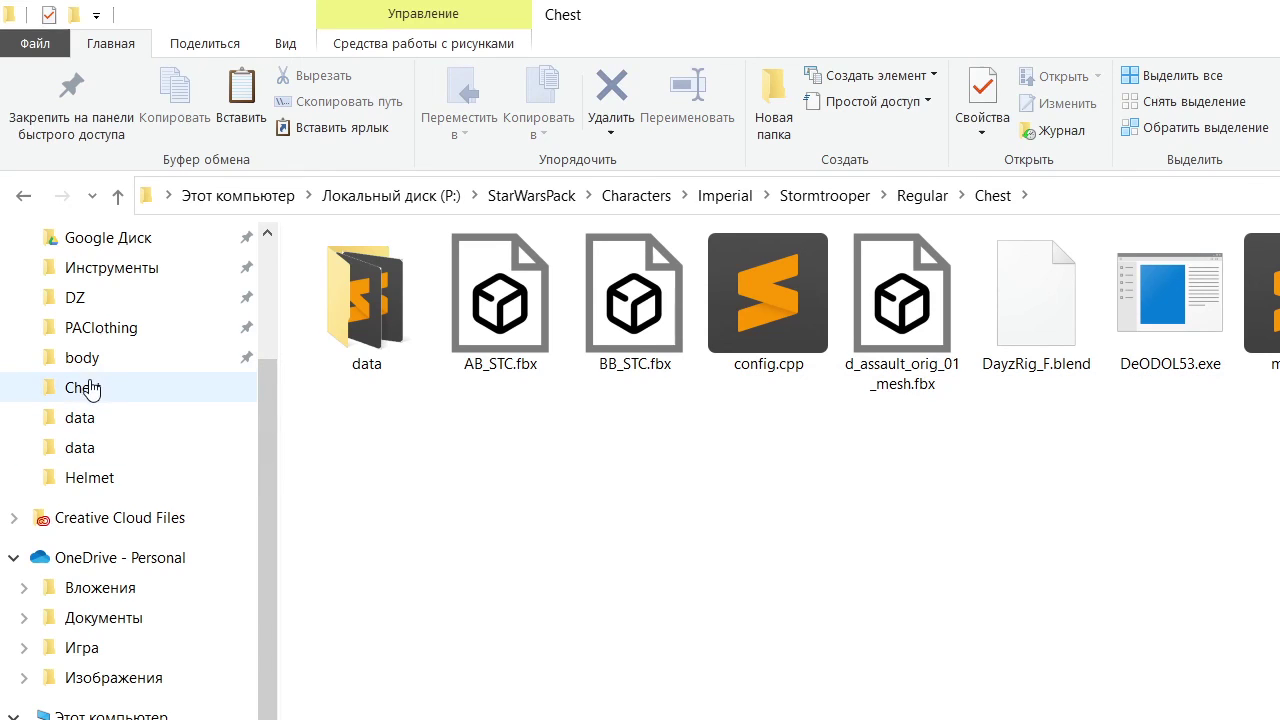
pyautogui.click(109, 304)
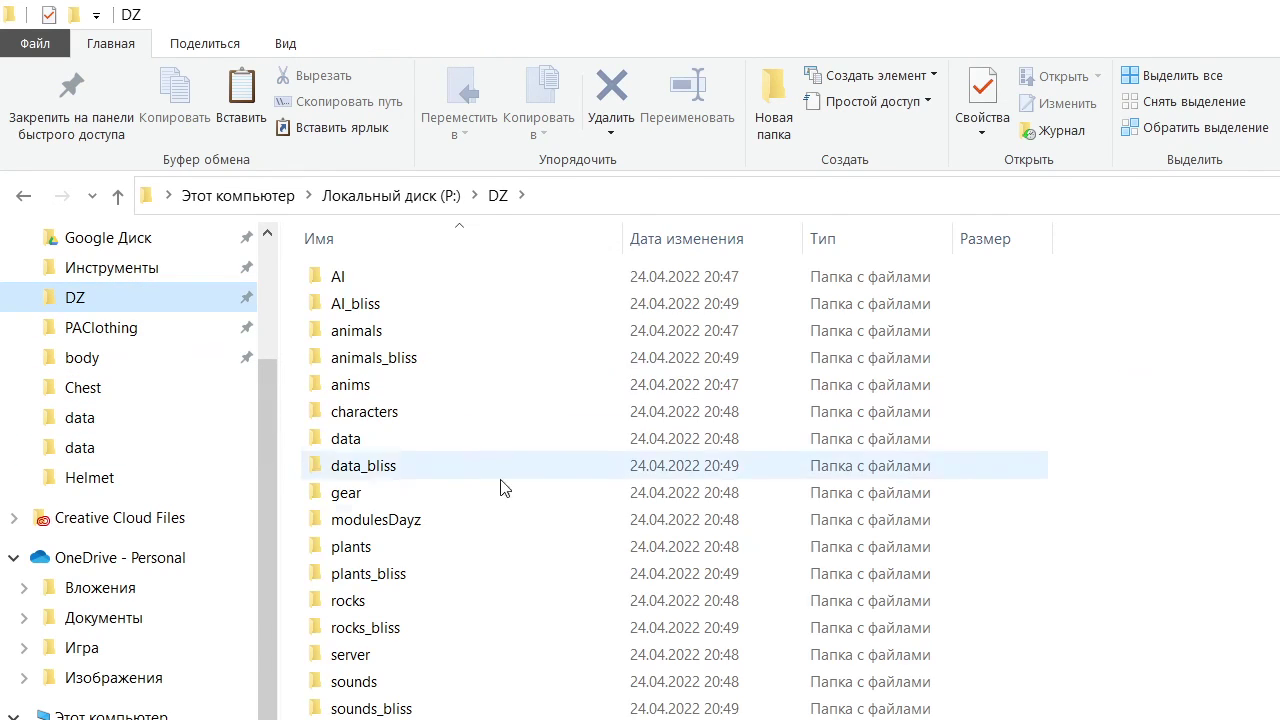
pyautogui.scroll(-1, 503, 486)
# Switch to DayZ, equip the nearby Chestpiece on the character and drop the worn hoodie on the ground
pyautogui.hotkey('alt', 'Tab')
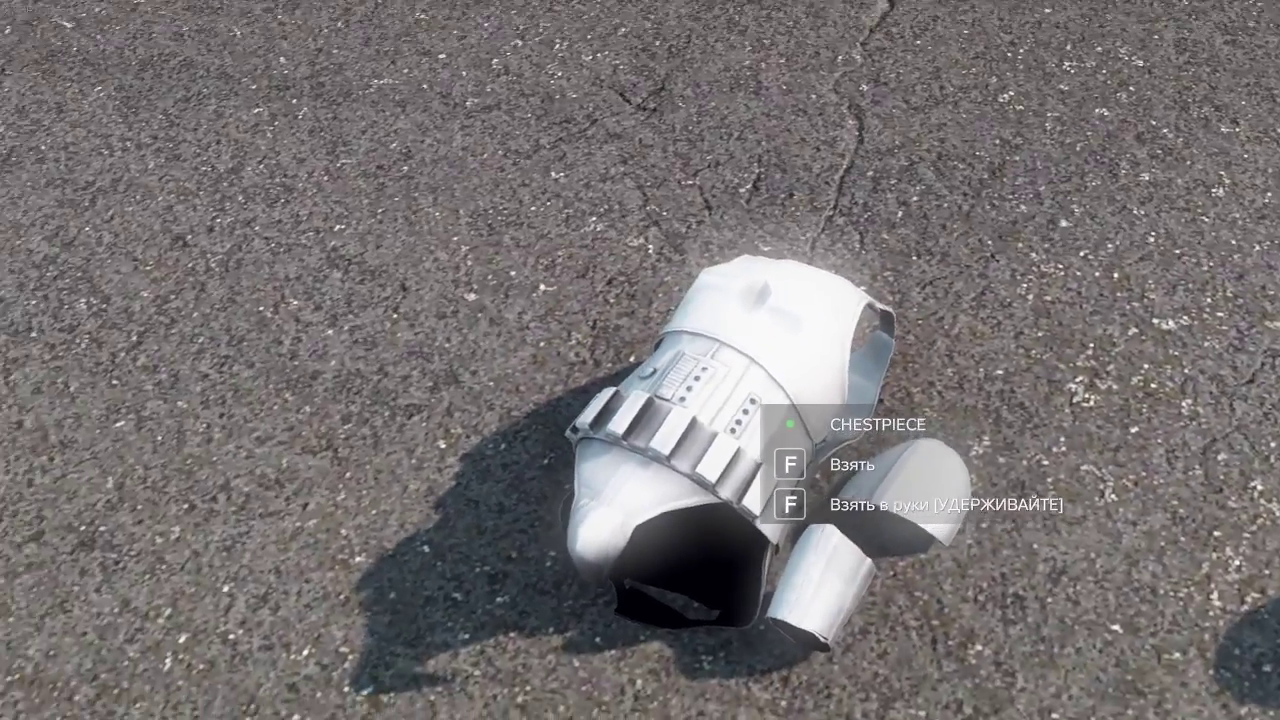
pyautogui.press('Tab')
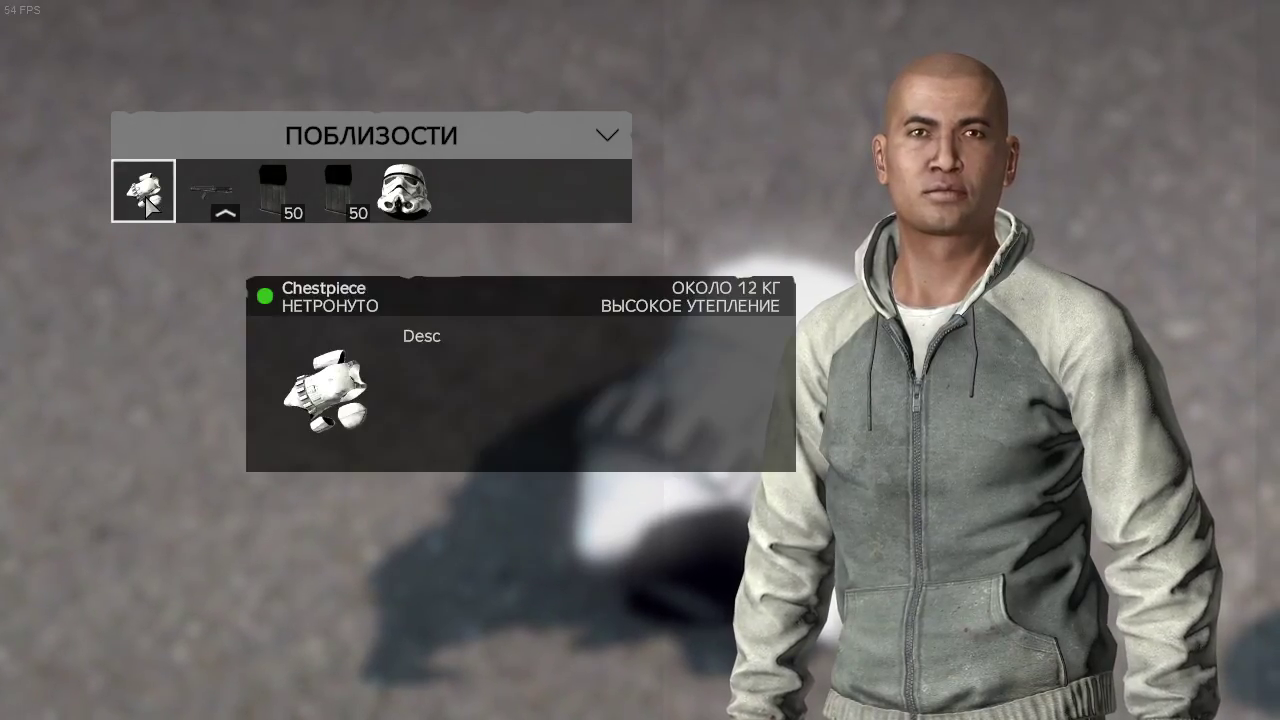
pyautogui.moveTo(143, 191); pyautogui.dragTo(757, 408)
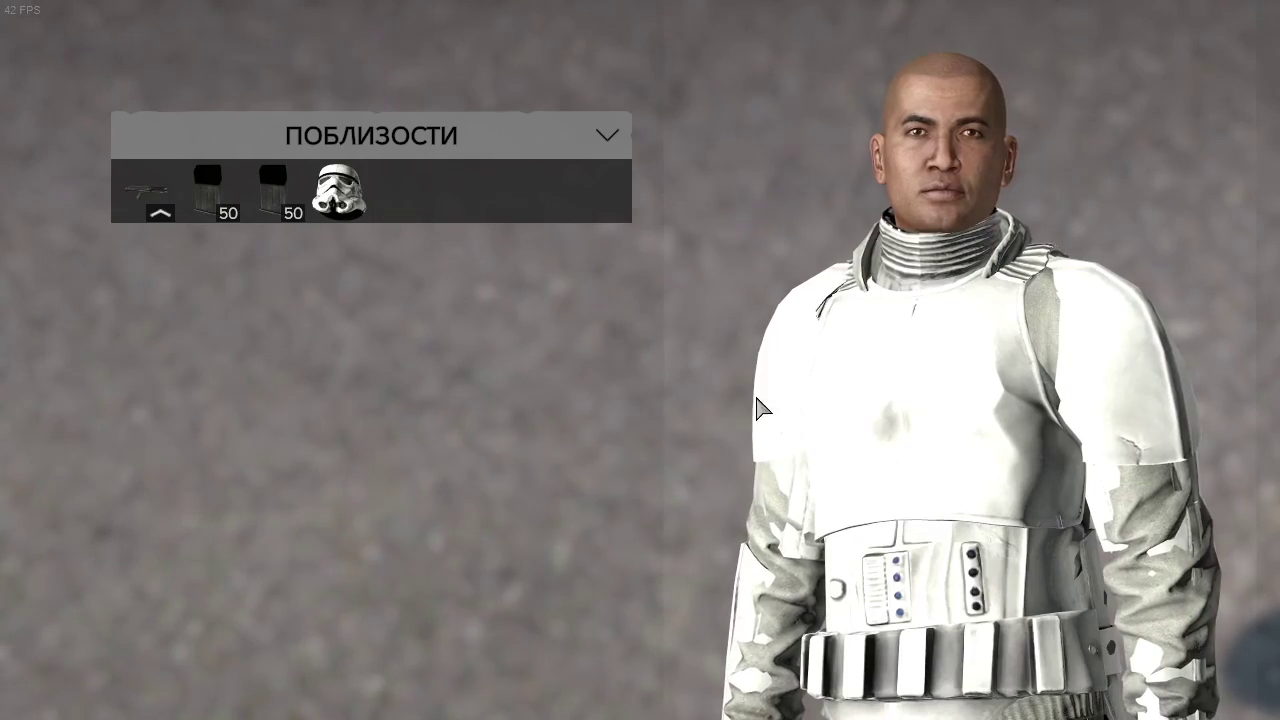
pyautogui.moveTo(1279, 380); pyautogui.dragTo(272, 362)
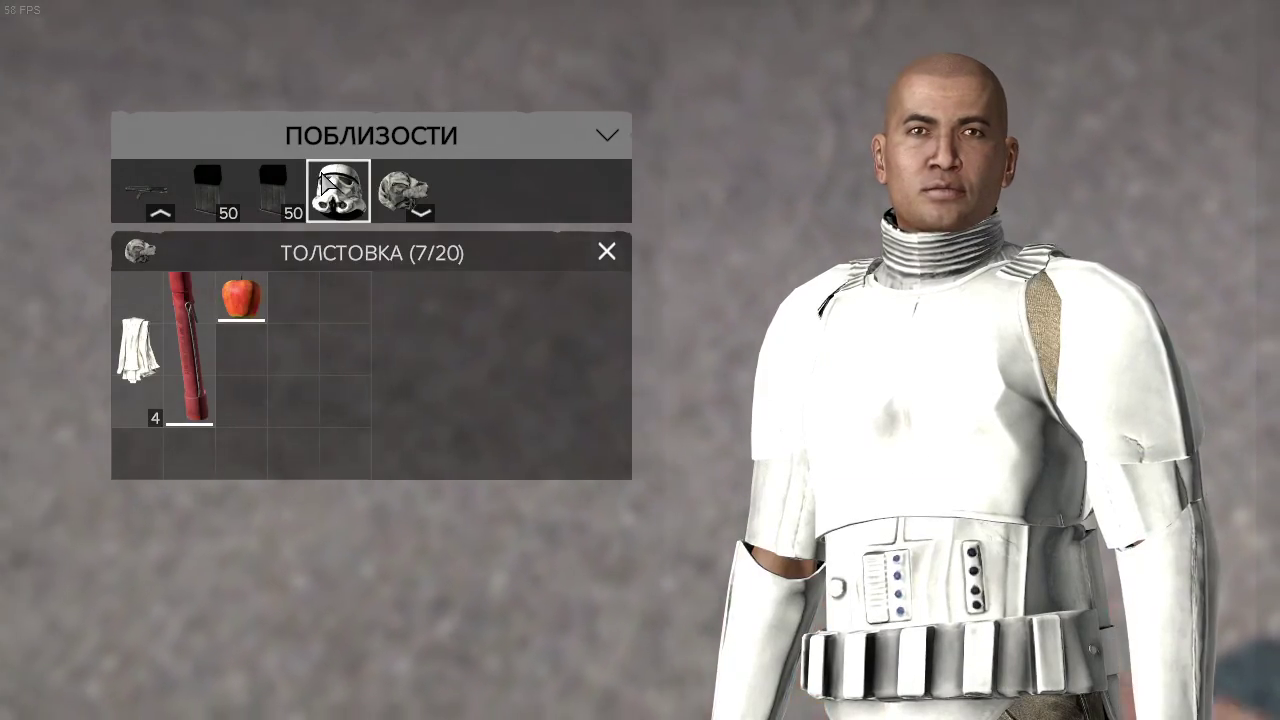
# Equip the Stormtrooper helmet and pick up the E11 blaster and the 50-round magazines from the ground
pyautogui.moveTo(339, 191); pyautogui.dragTo(945, 300)
pyautogui.doubleClick(145, 191)
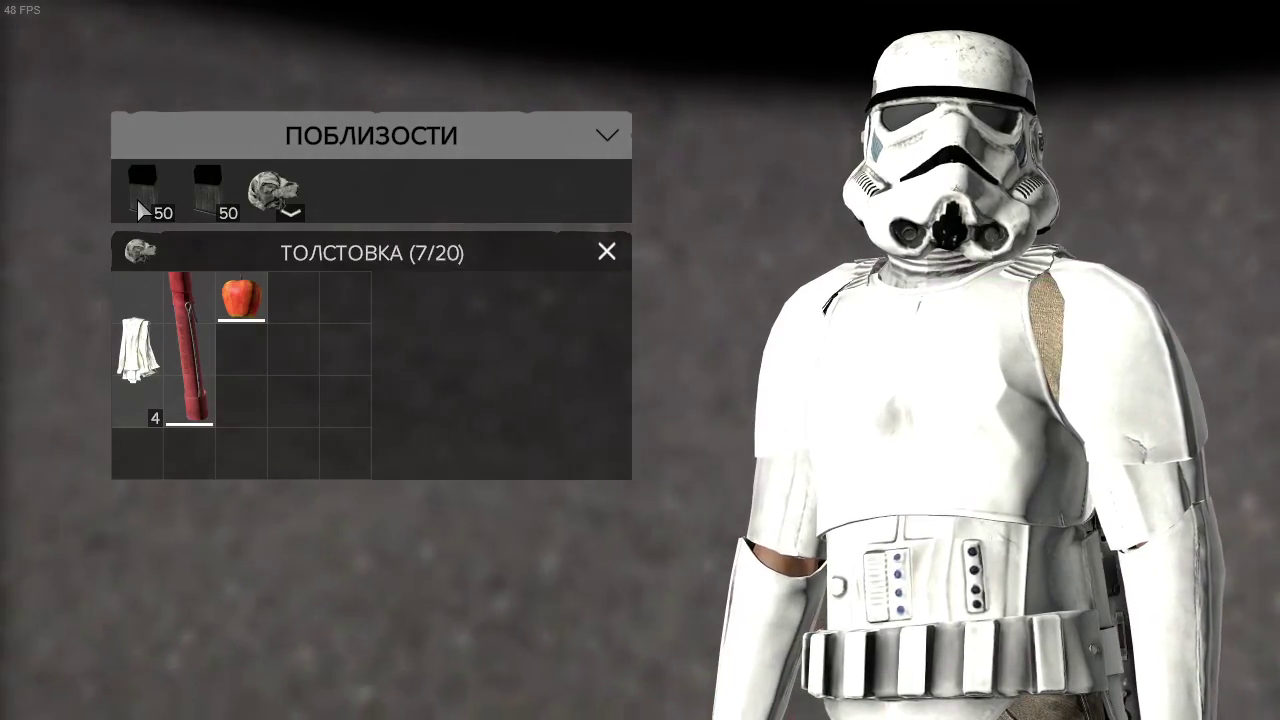
pyautogui.doubleClick(145, 191)
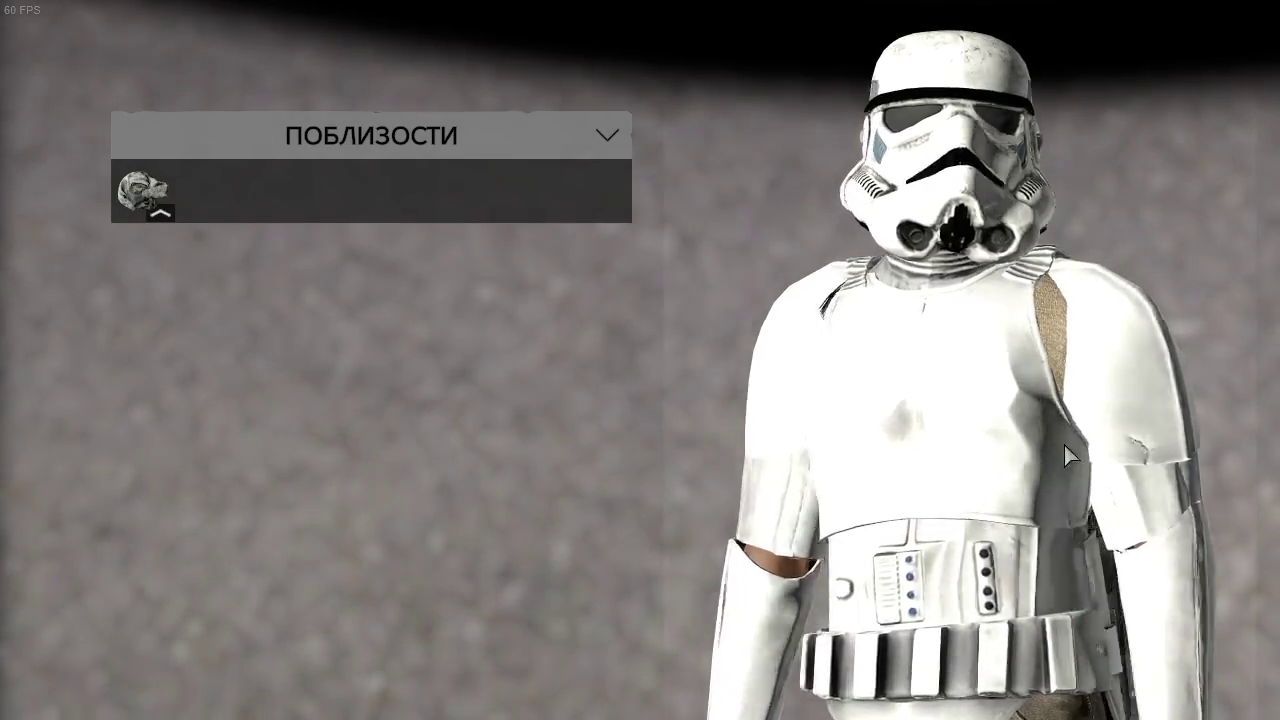
# Take the E11 blaster in hand and inspect the armour's back and sides on the character preview
pyautogui.moveTo(1064, 445); pyautogui.dragTo(1232, 497)
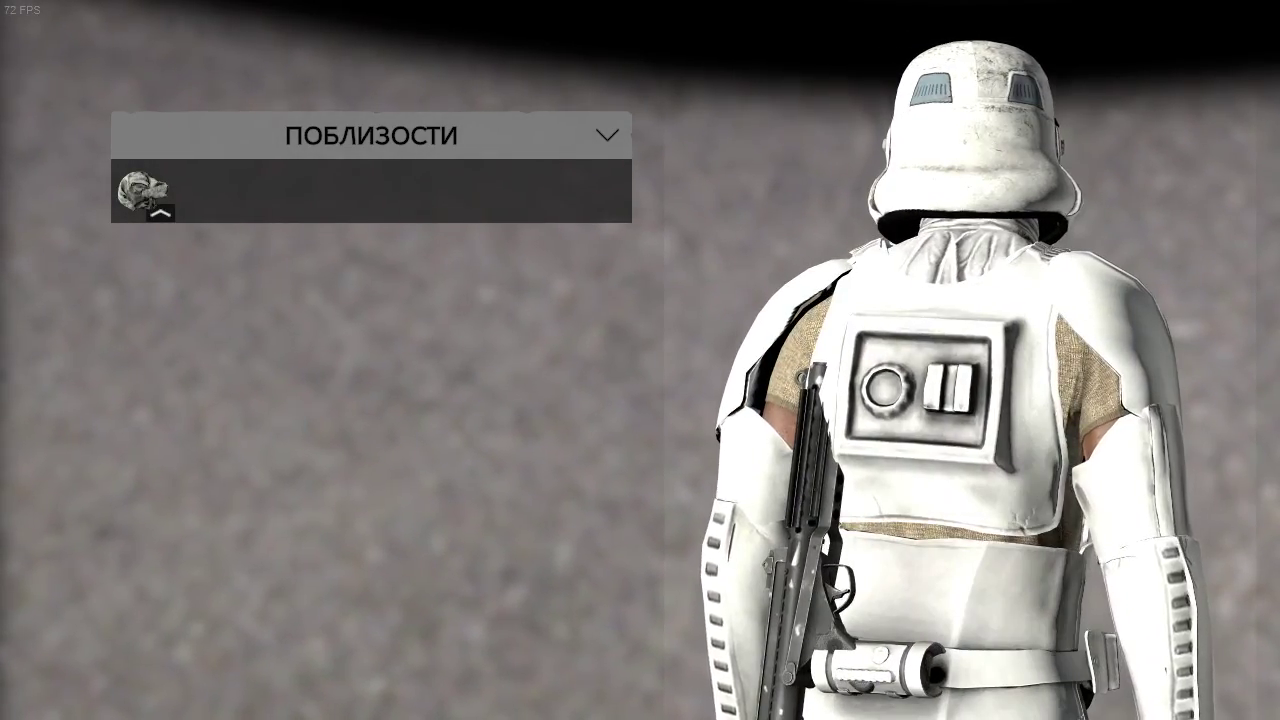
pyautogui.press('1')
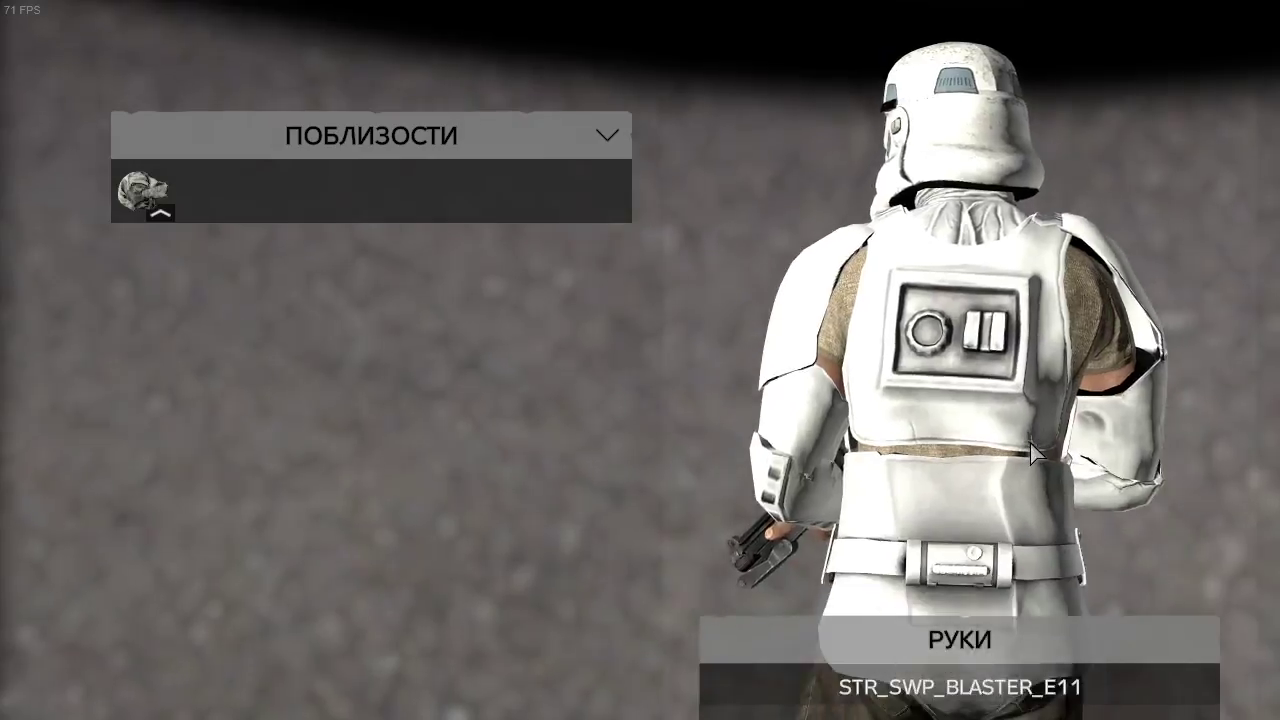
pyautogui.moveTo(906, 500); pyautogui.dragTo(1038, 487)
pyautogui.press('Tab')
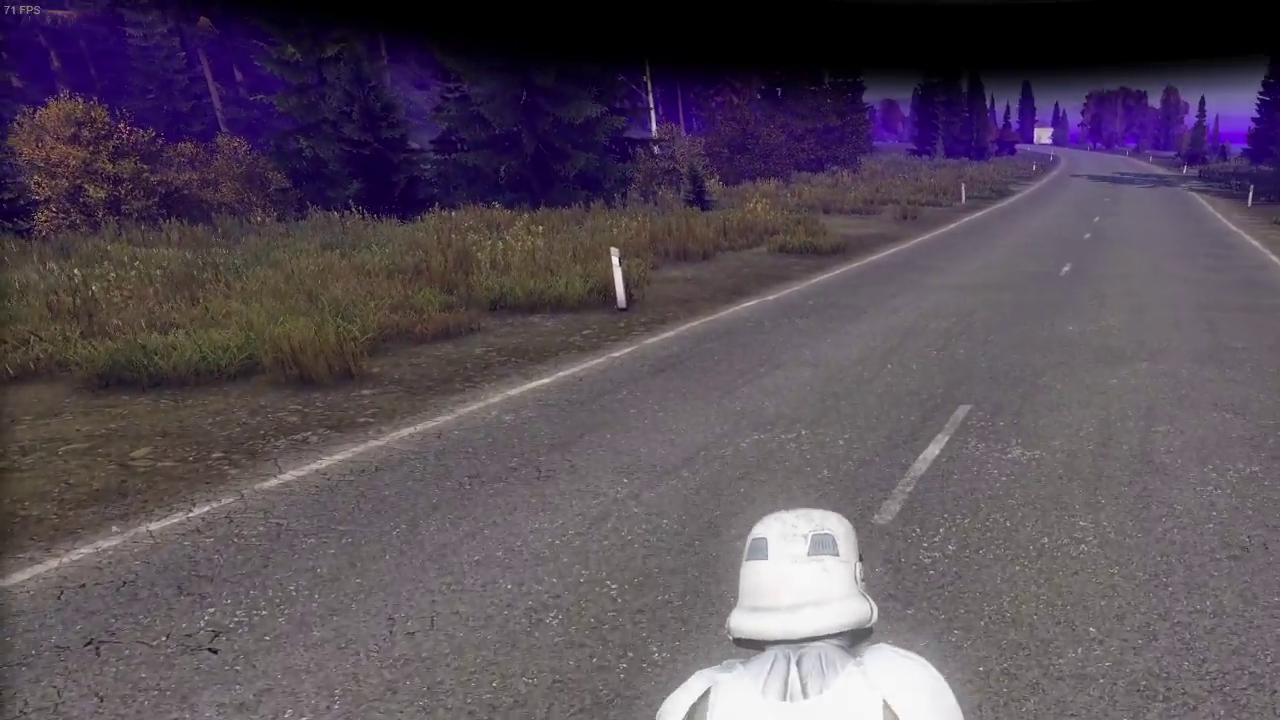
# Walk the armoured character along the road and check the chestpiece's fit in motion and in the inventory
pyautogui.press('Tab')
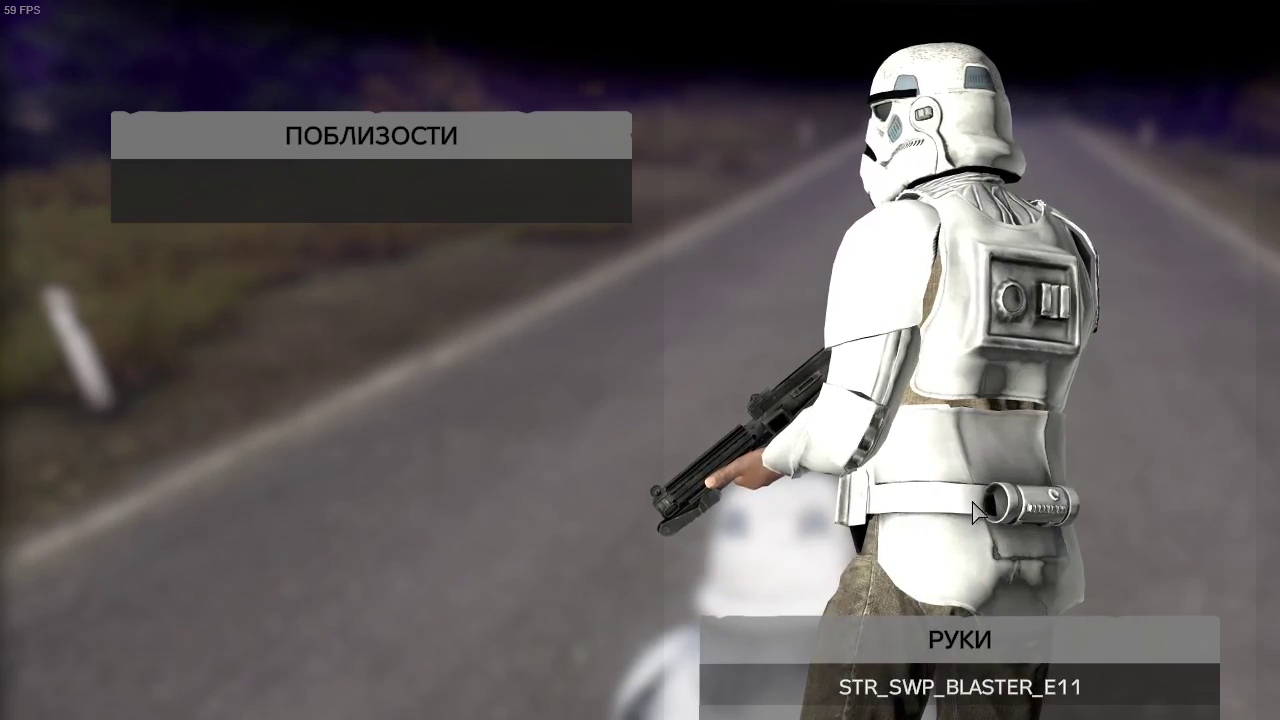
pyautogui.press('Tab')
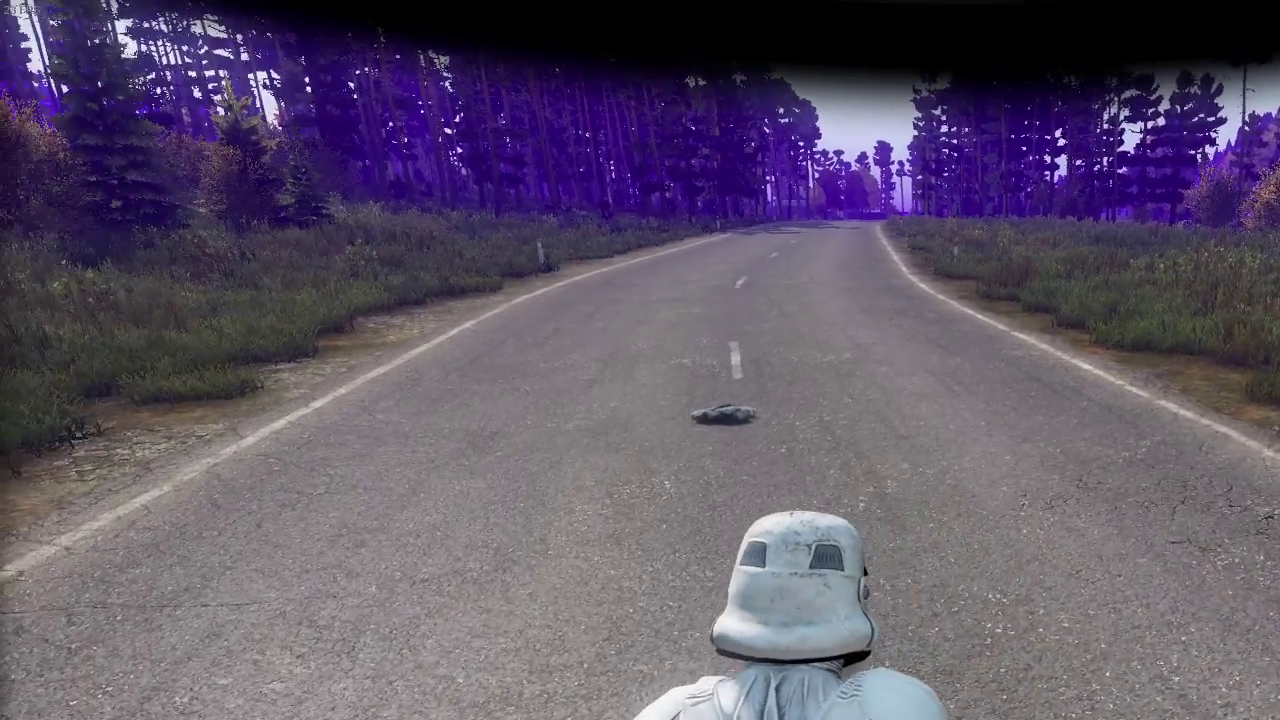
pyautogui.press('w')
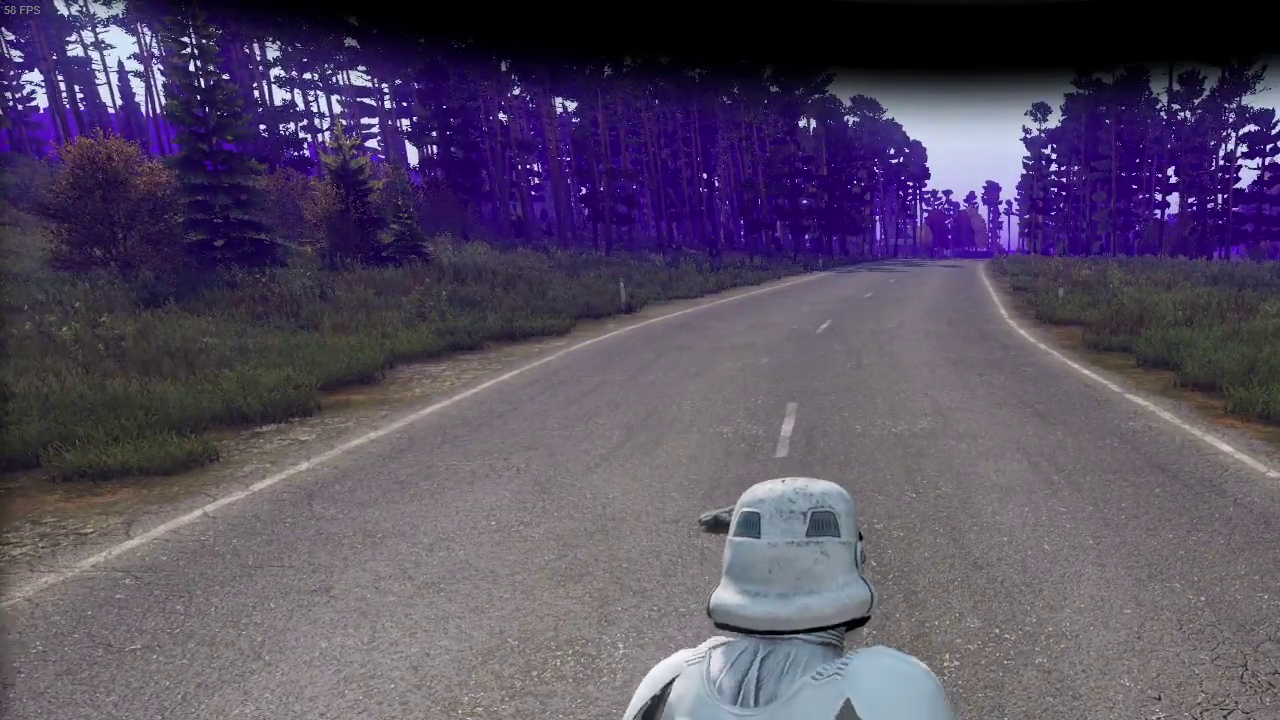
pyautogui.press('w')
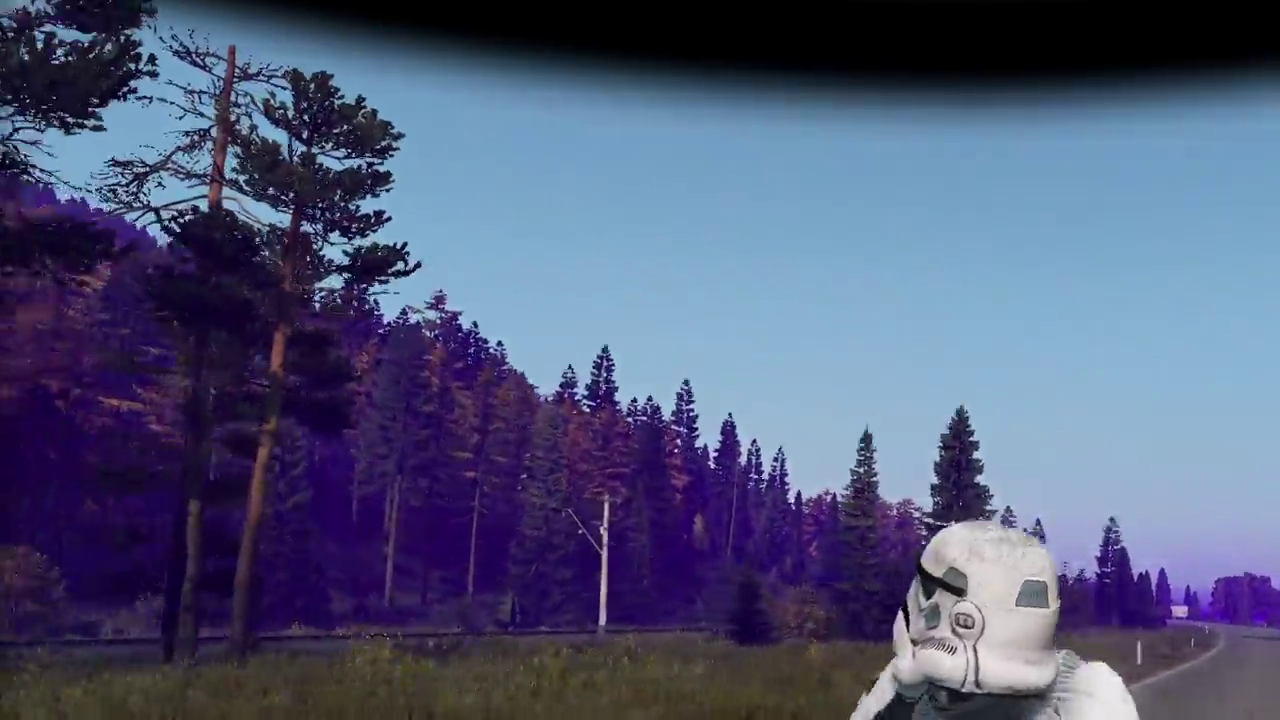
pyautogui.press('w')
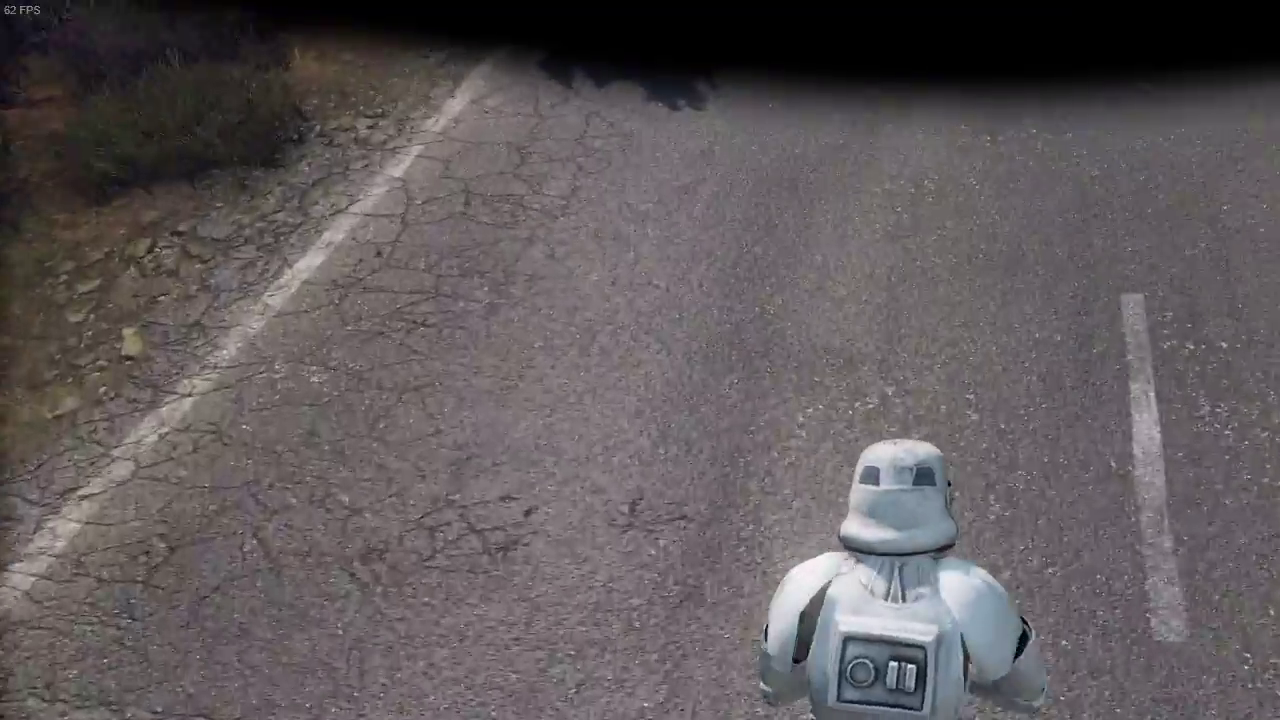
pyautogui.press('Tab')
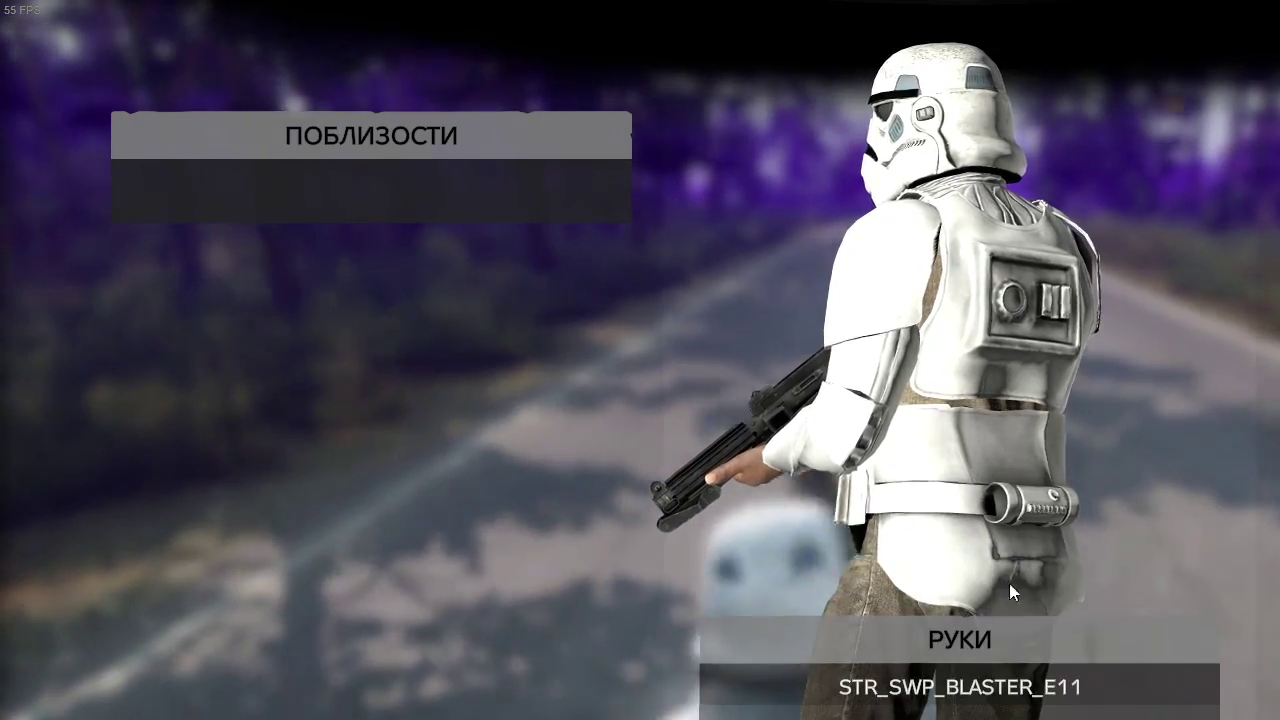
# Return to Object Builder and select the entire STC_m.p3d model
pyautogui.hotkey('alt', 'Tab')
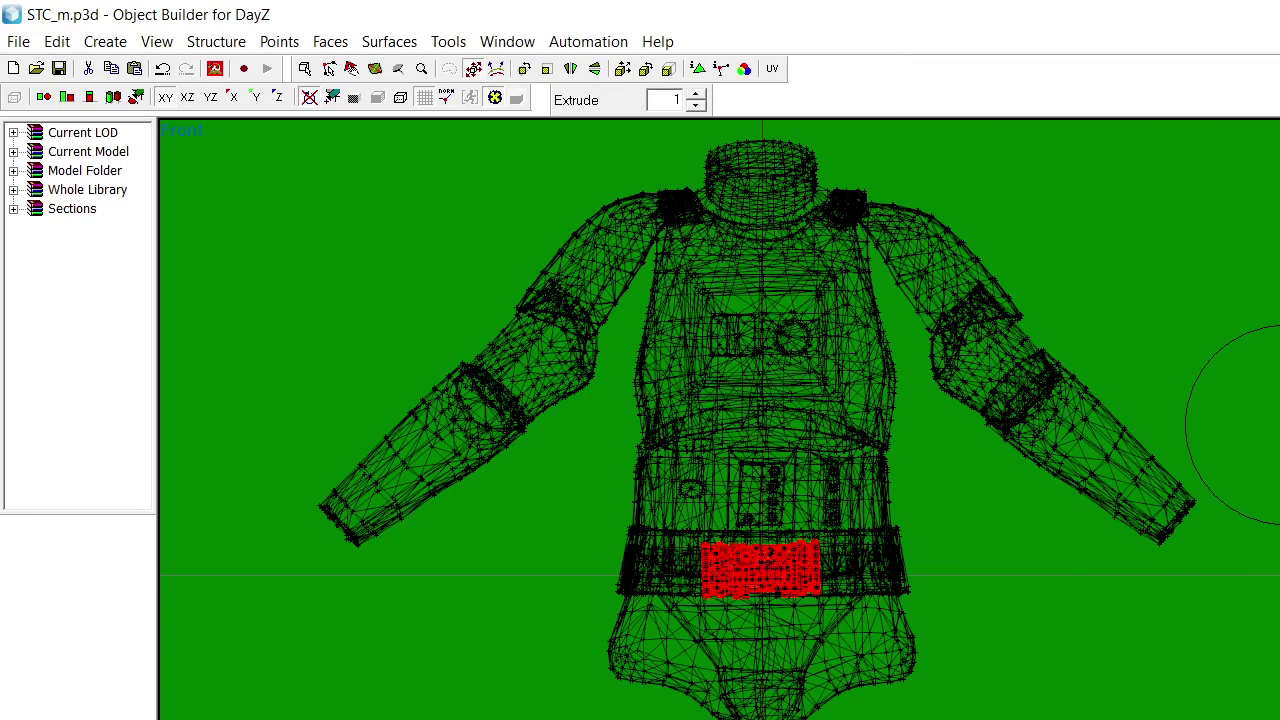
pyautogui.hotkey('ctrl', 'a')
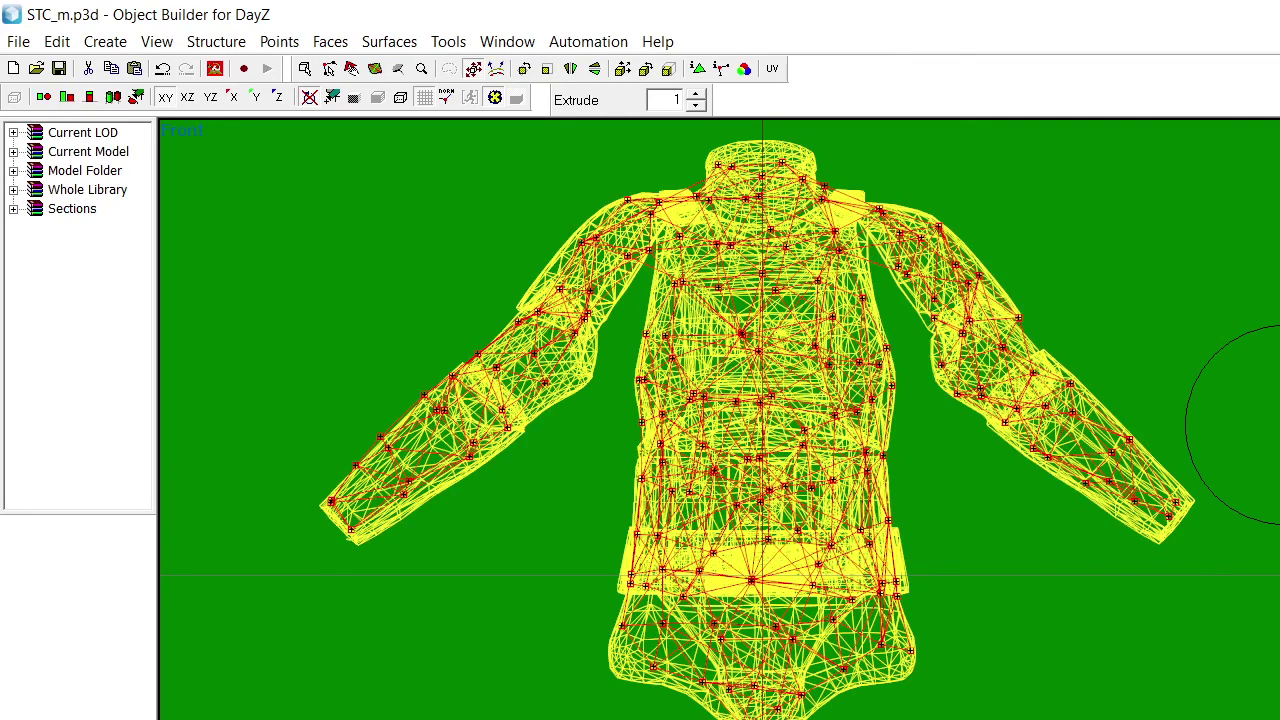